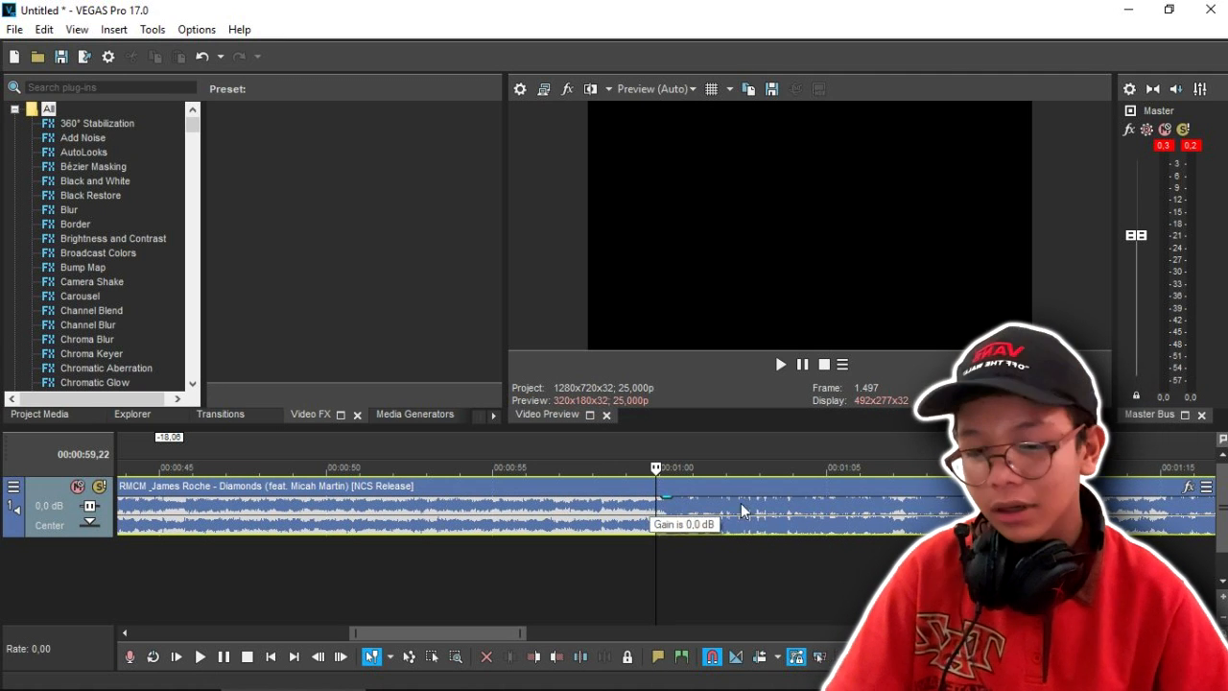
- Examine the song's waveform around the one-minute mark and play a short passage from about 00:00:53
scroll(625, 510, up, 5)
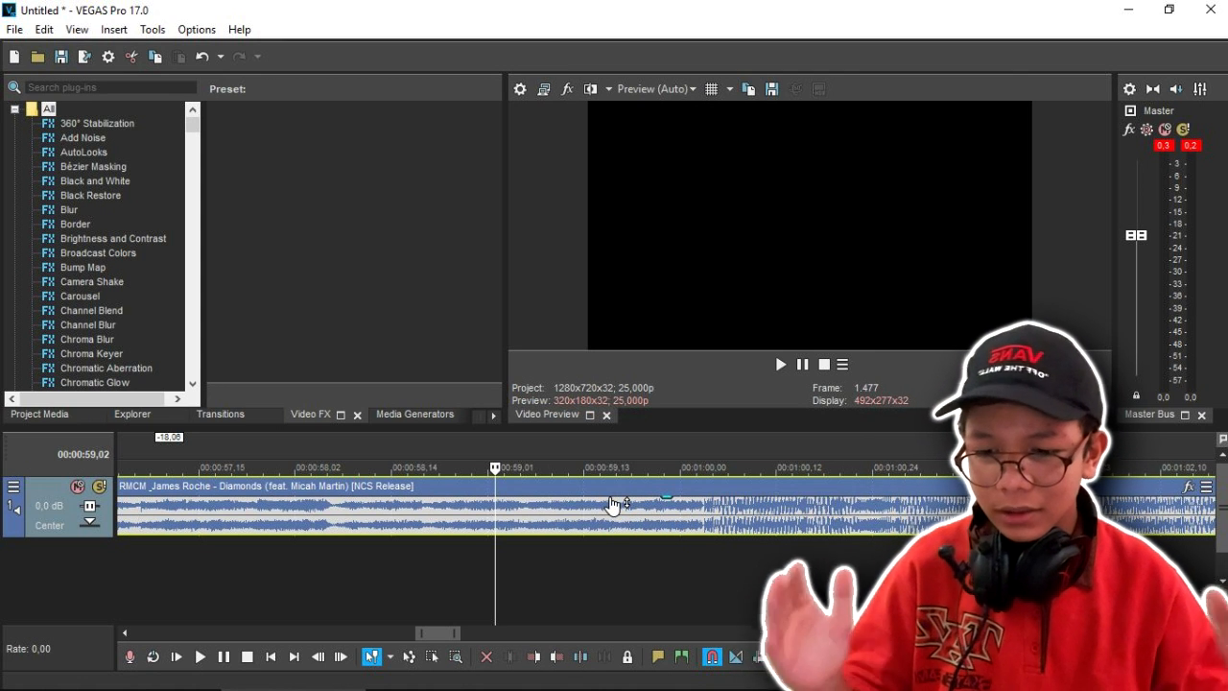
scroll(614, 504, down, 3)
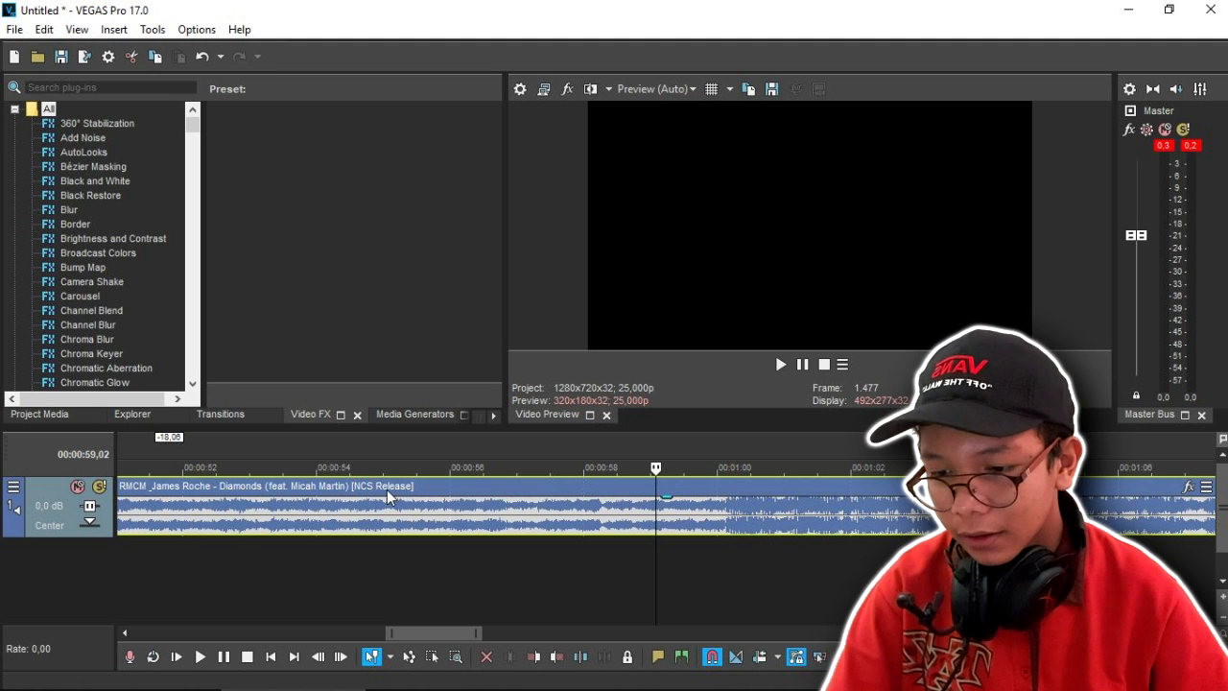
scroll(642, 495, up, 3)
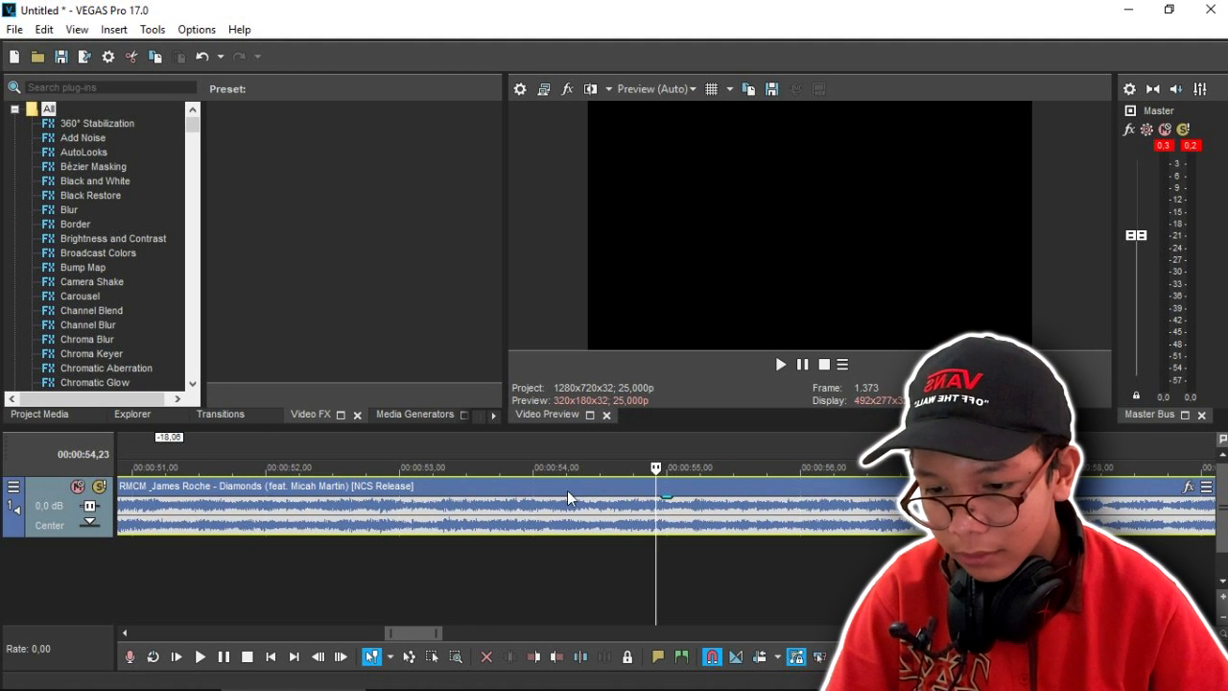
scroll(635, 502, down, 3)
scroll(688, 490, up, 2)
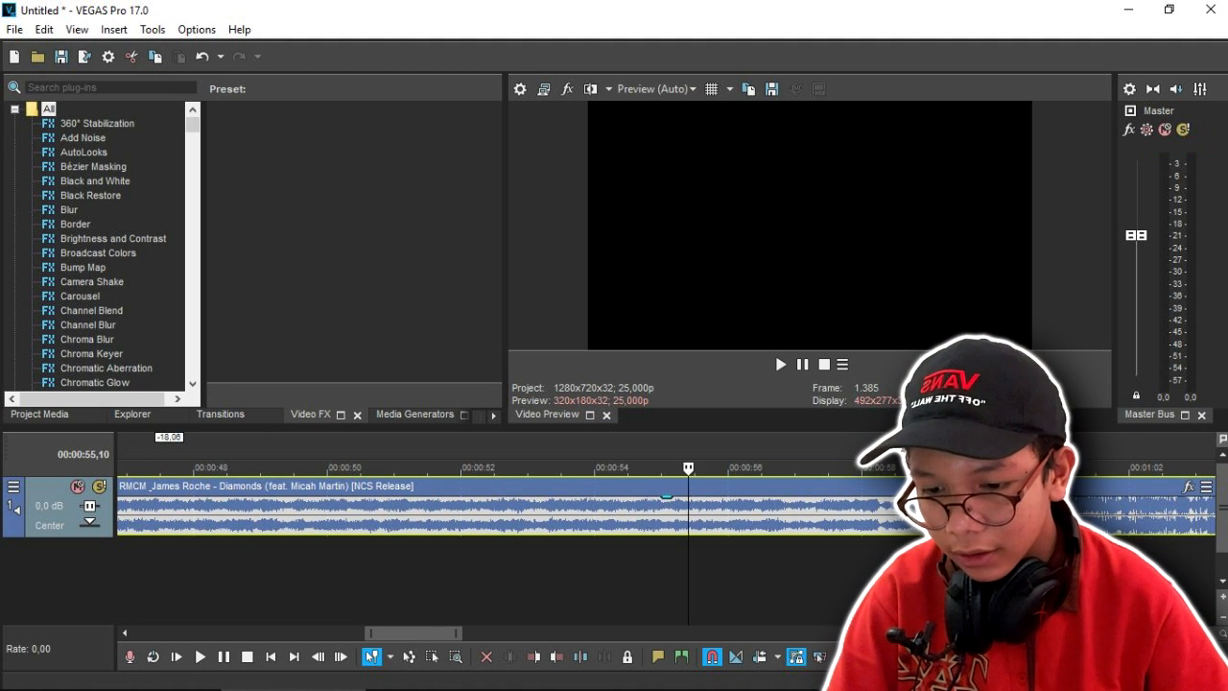
click(655, 487)
key(space)
scroll(854, 486, up, 1)
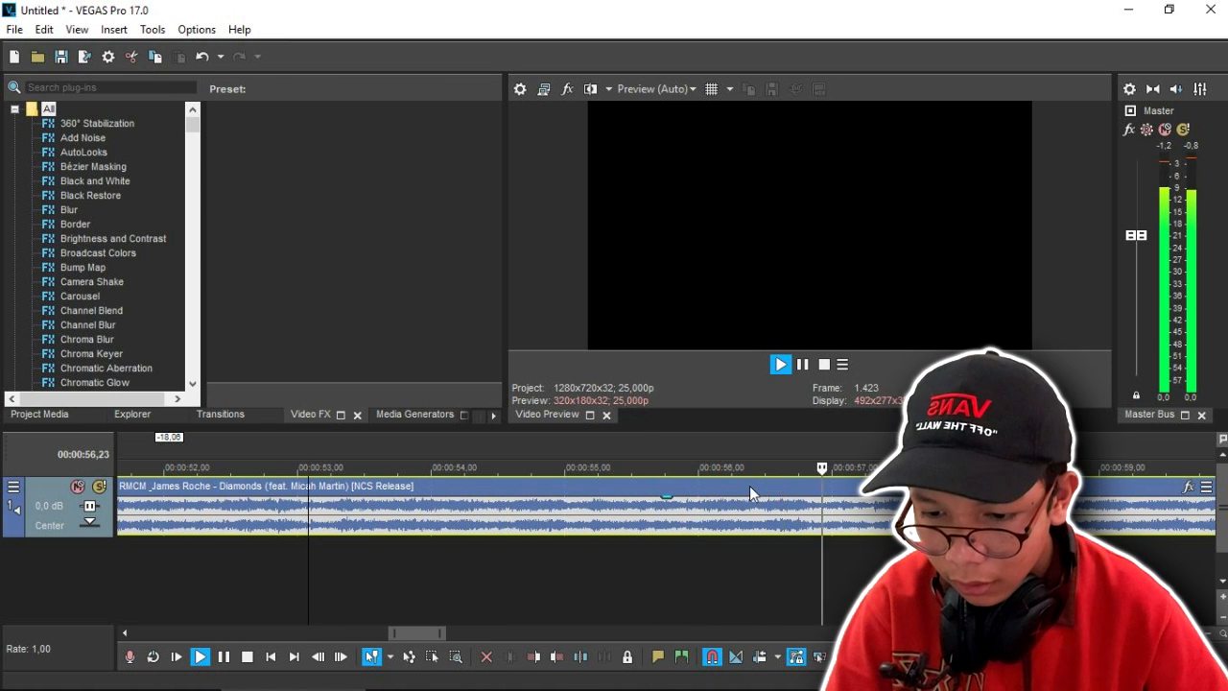
scroll(768, 485, up, 3)
key(space)
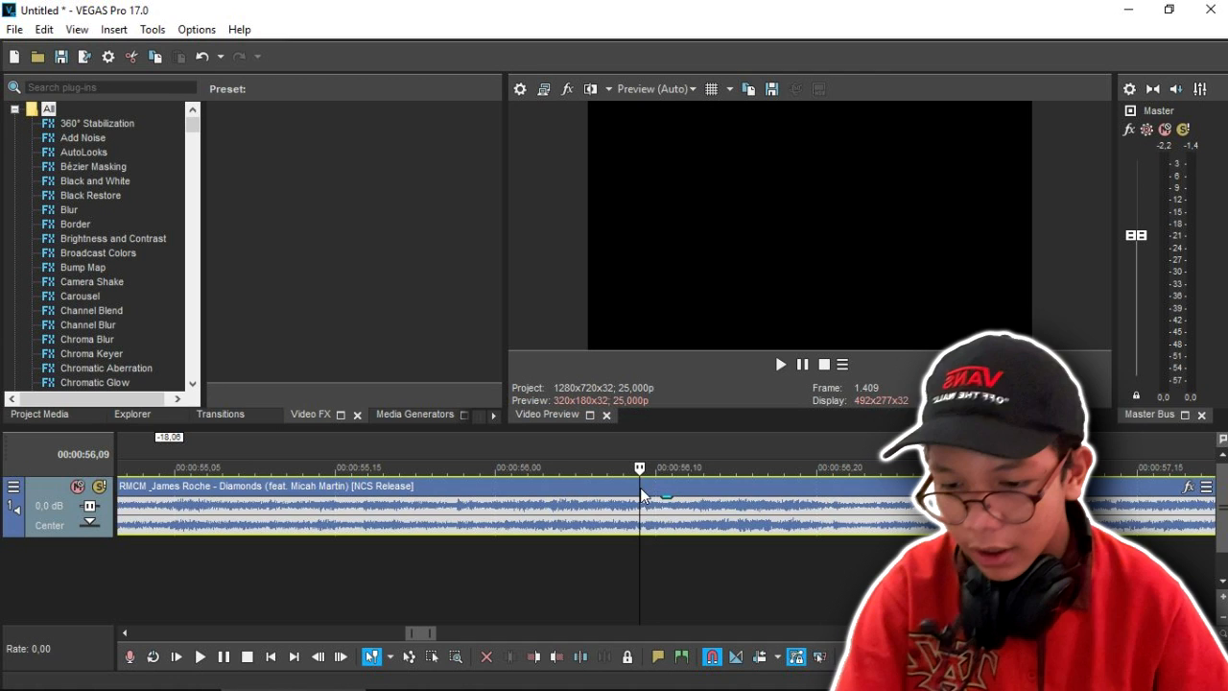
scroll(640, 489, down, 5)
drag(462, 516, 294, 514)
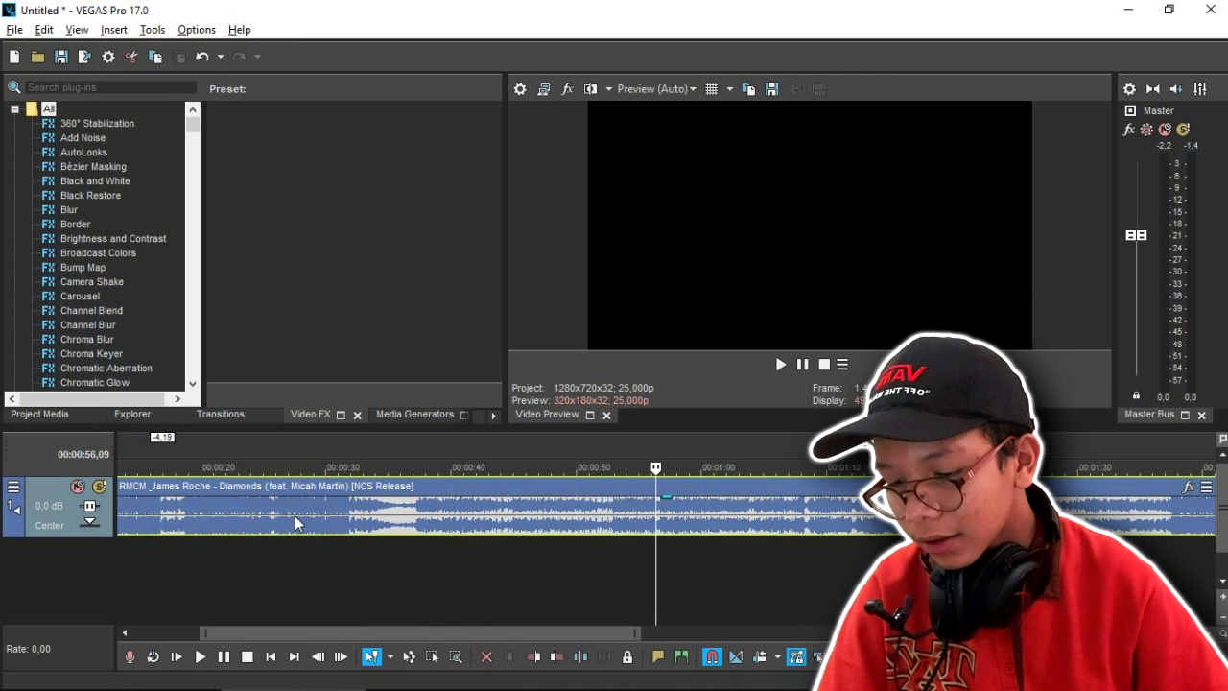
- Save the project as TUTOR JEDAG JEDUG
key(ctrl+s)
click(667, 418)
key(ctrl+a)
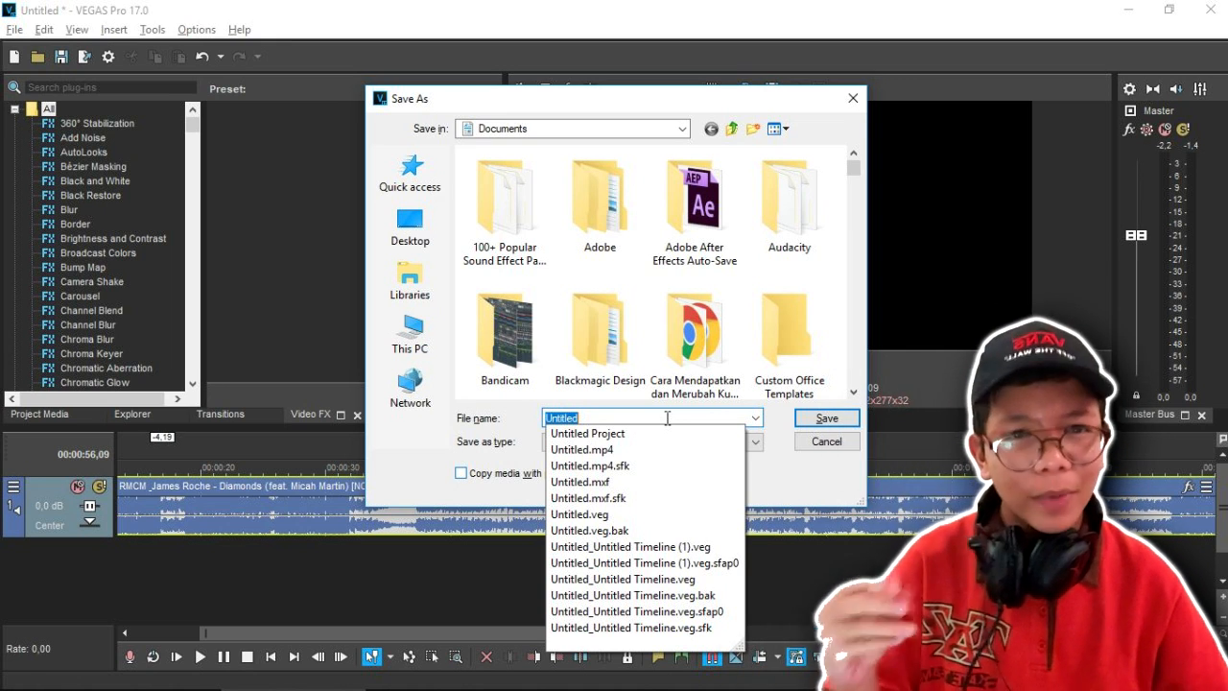
text(TUTOR JEDAG JEDUG)
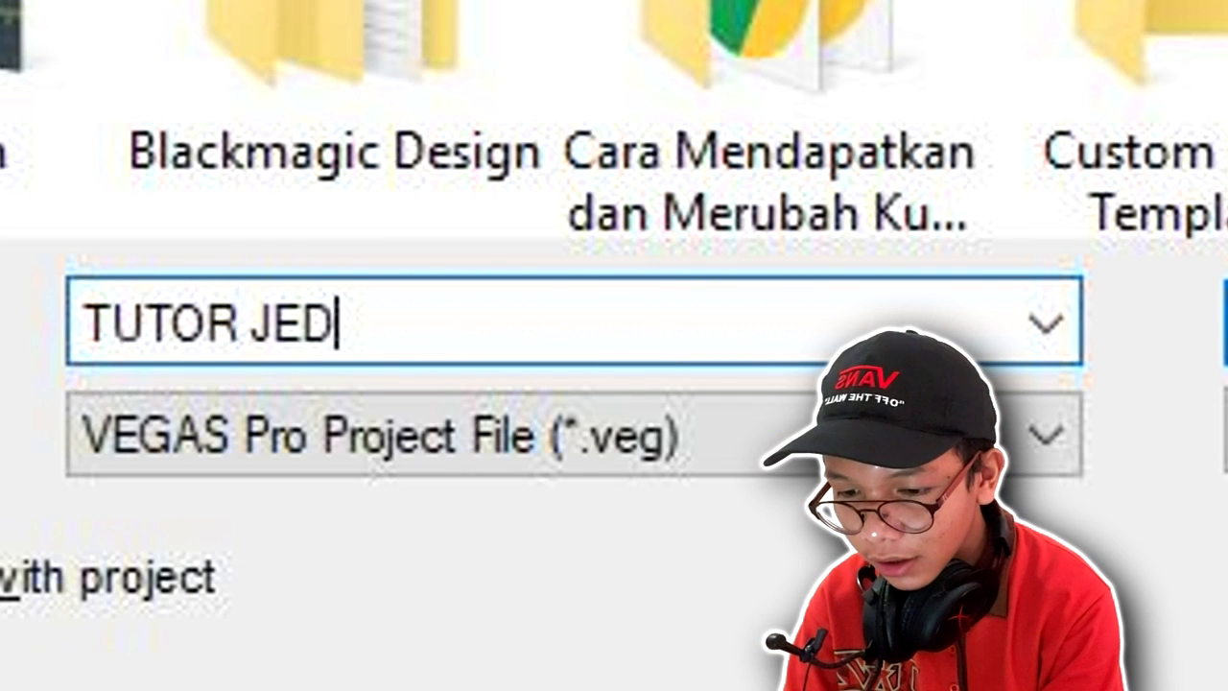
key(Return)
- Play the song in short passes from about 00:00:08 to 00:00:11 to locate the beat for a cut
click(123, 517)
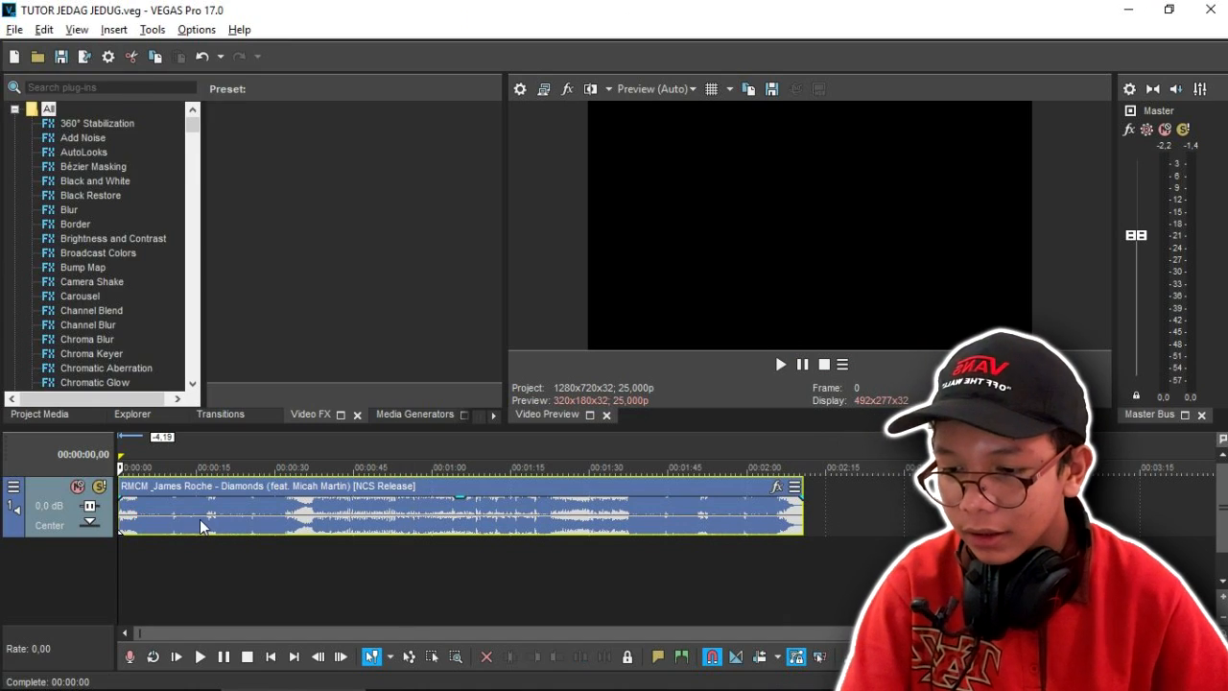
scroll(201, 519, up, 6)
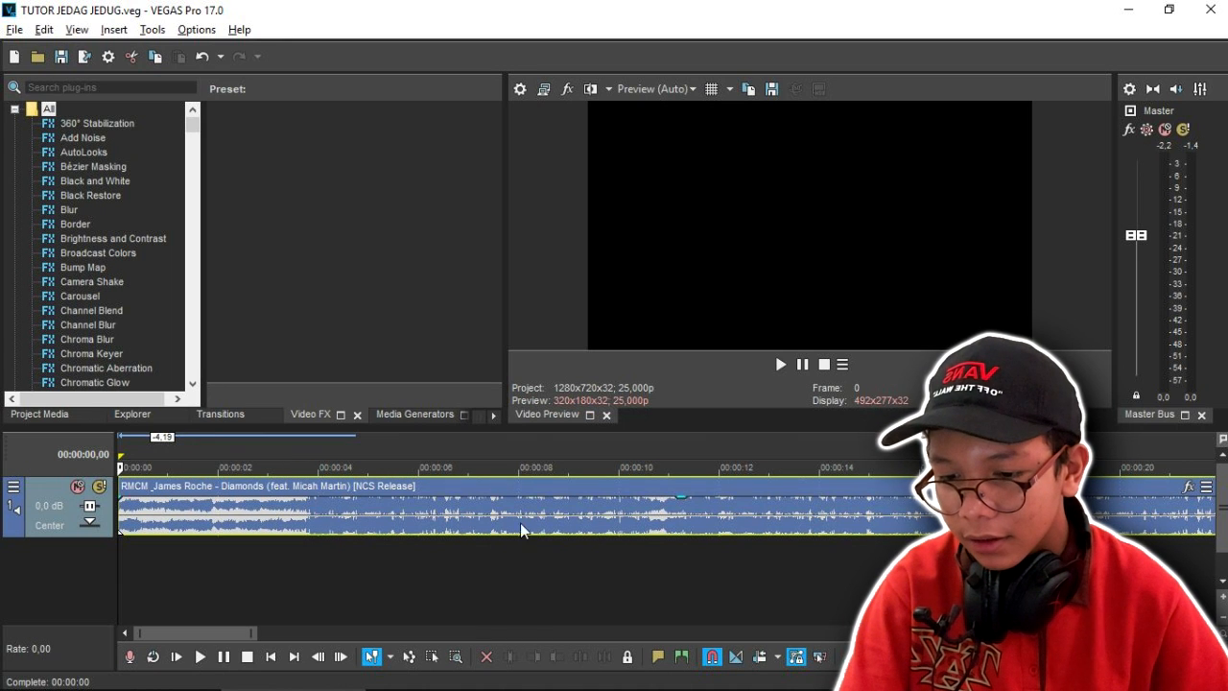
click(541, 485)
scroll(847, 489, up, 2)
key(space)
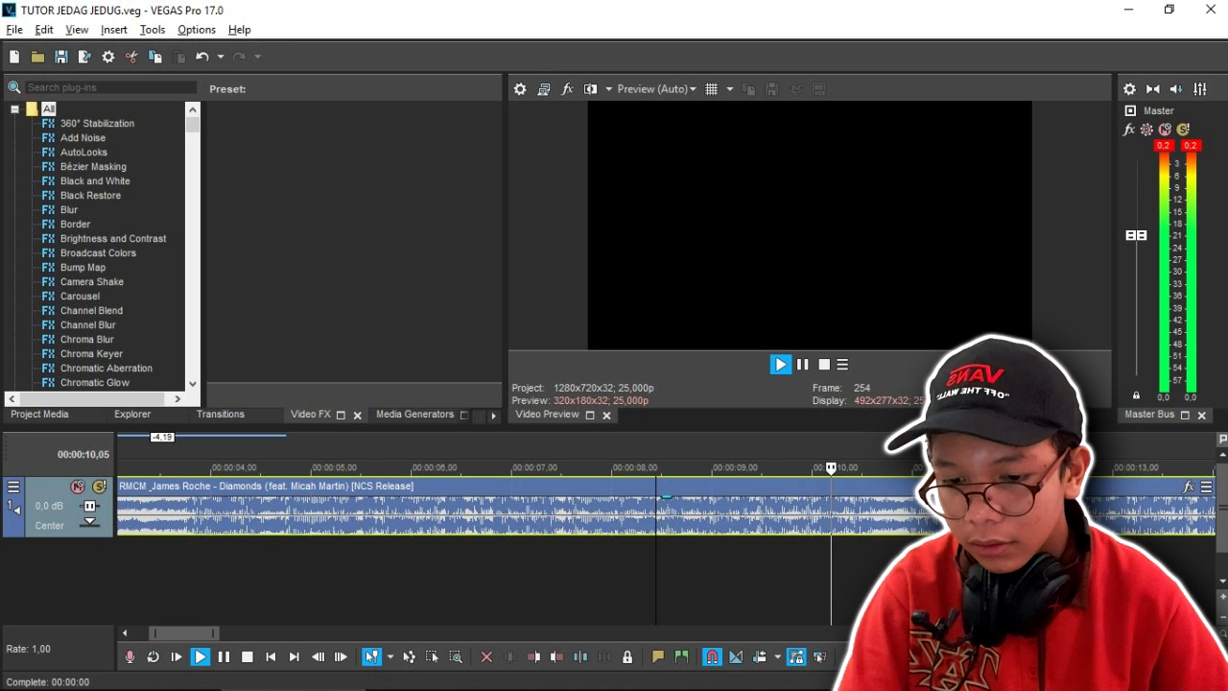
key(space)
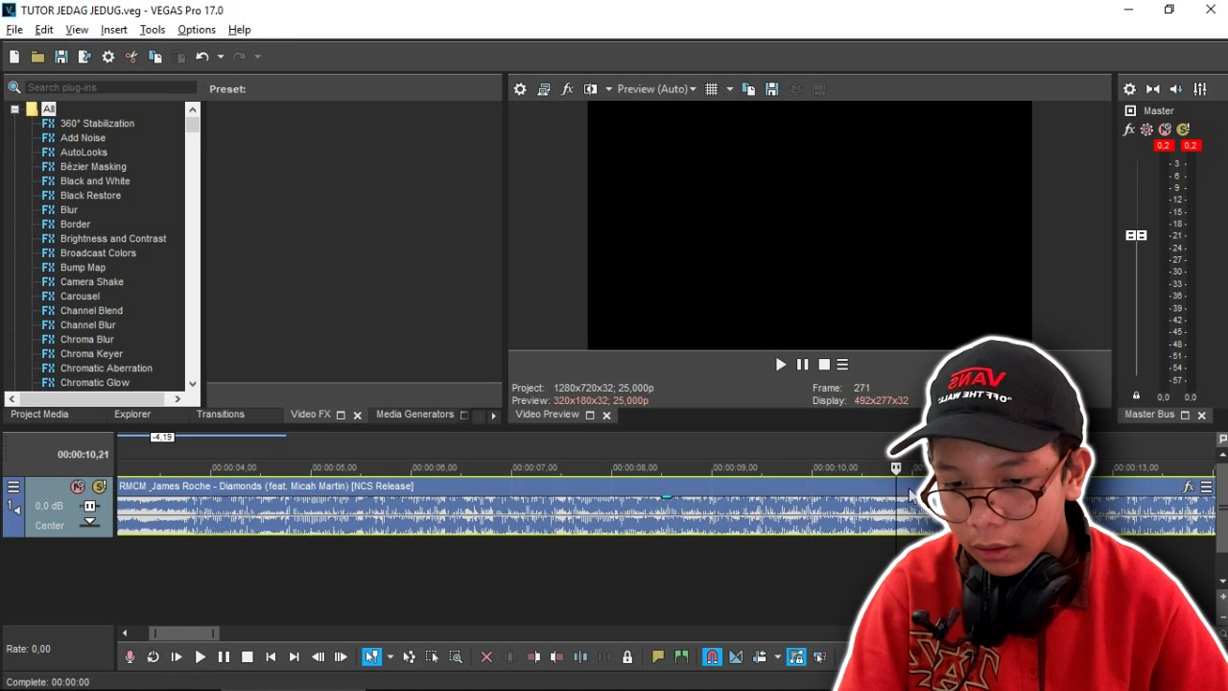
key(space)
scroll(909, 490, up, 2)
key(space)
- Split the song at 00:00:11,06 and shift the cut about one frame later, where the beat's waveform begins
click(722, 485)
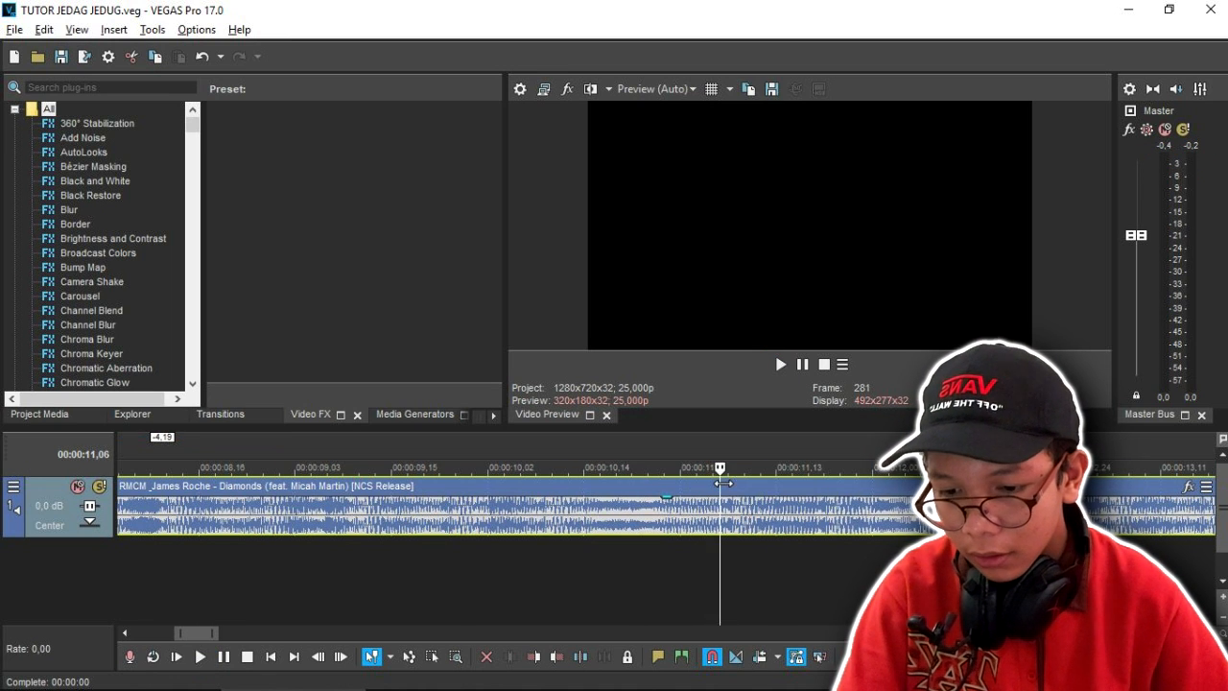
click(726, 485)
key(space)
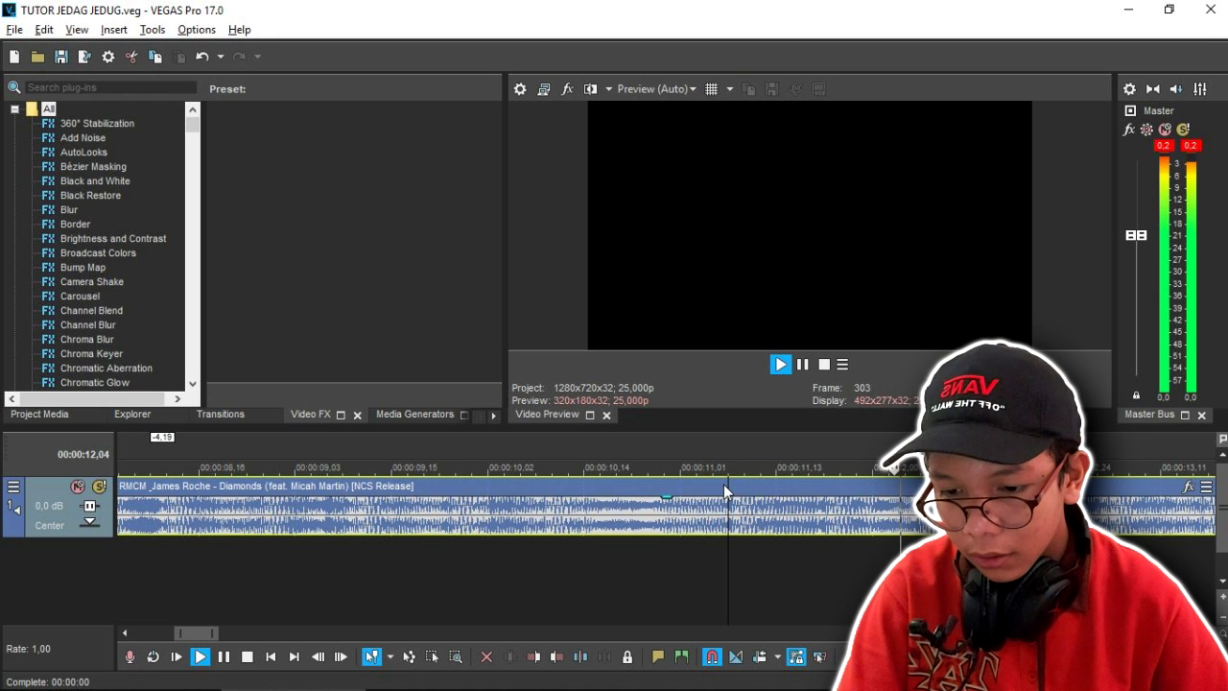
key(space)
scroll(759, 485, up, 2)
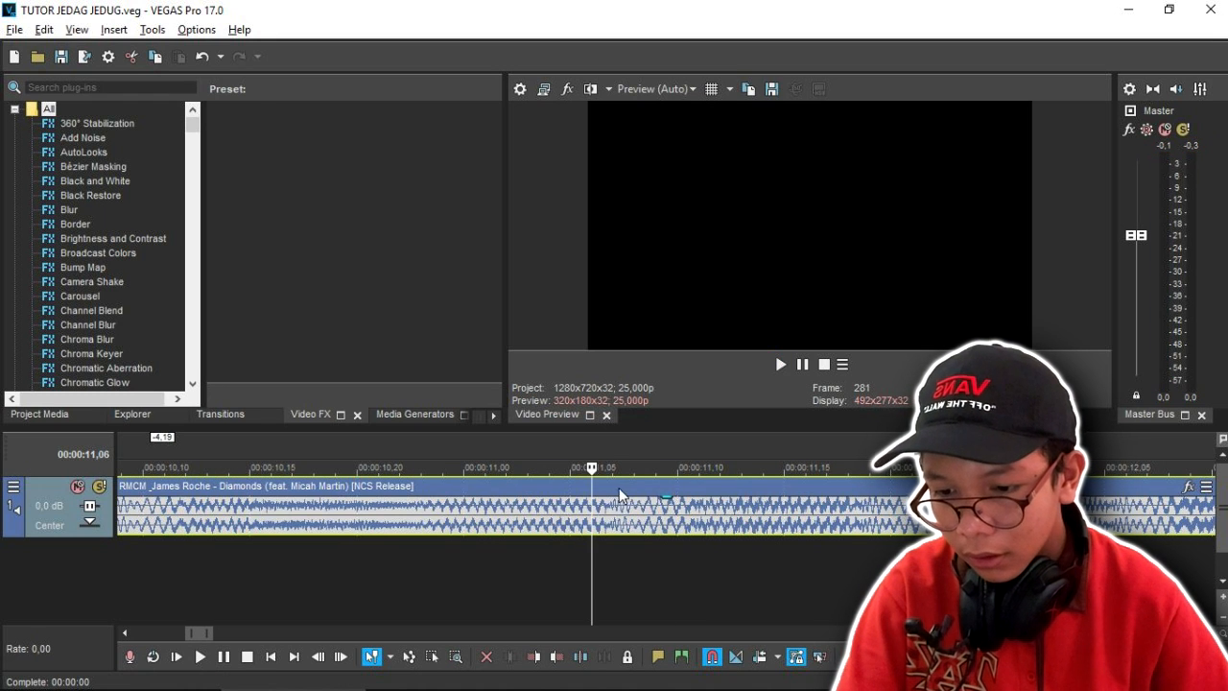
scroll(604, 486, up, 3)
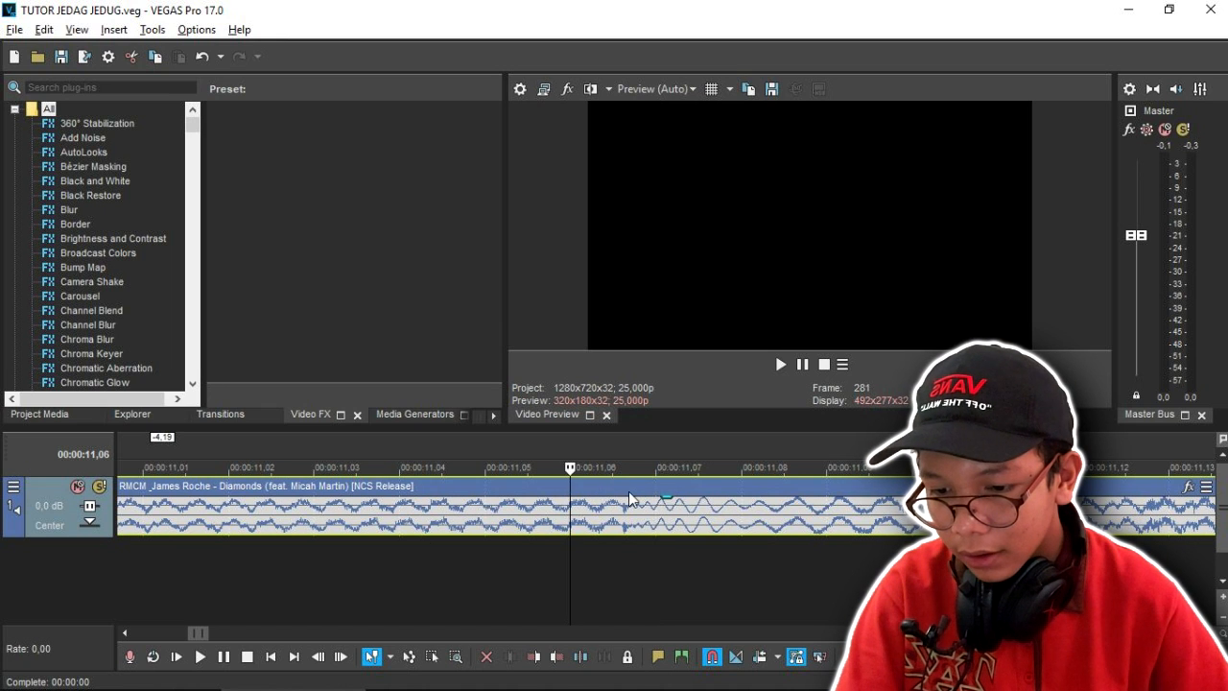
click(576, 498)
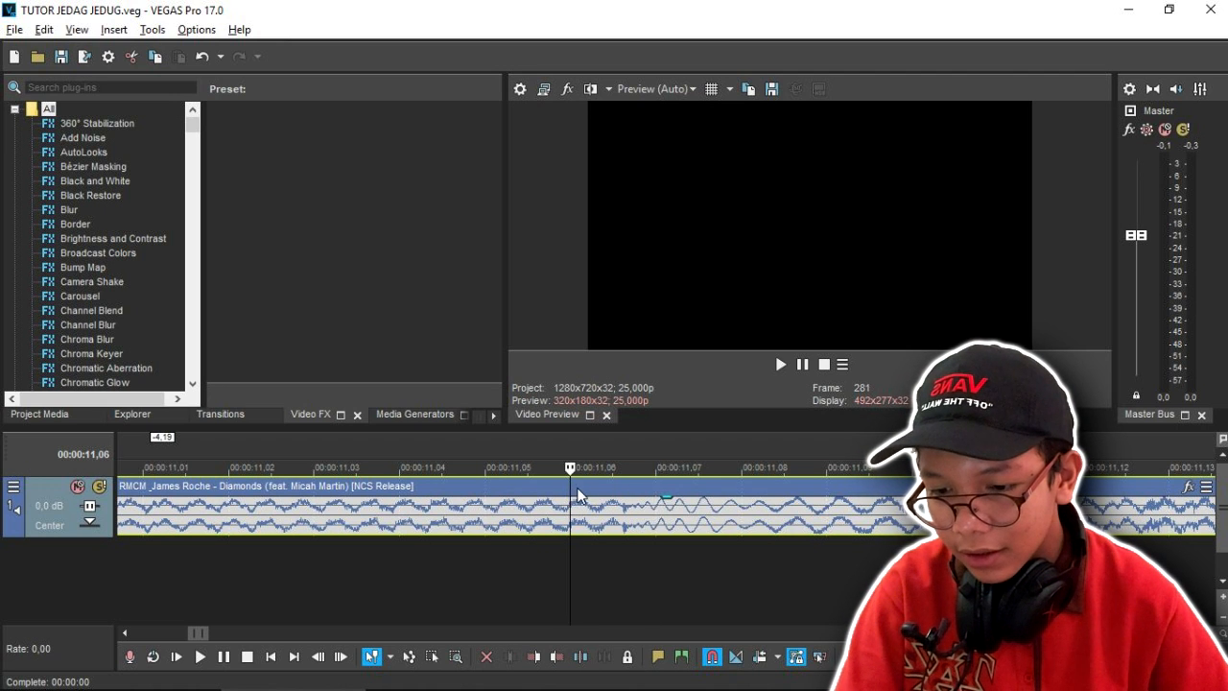
key(s)
drag(578, 496, 615, 519)
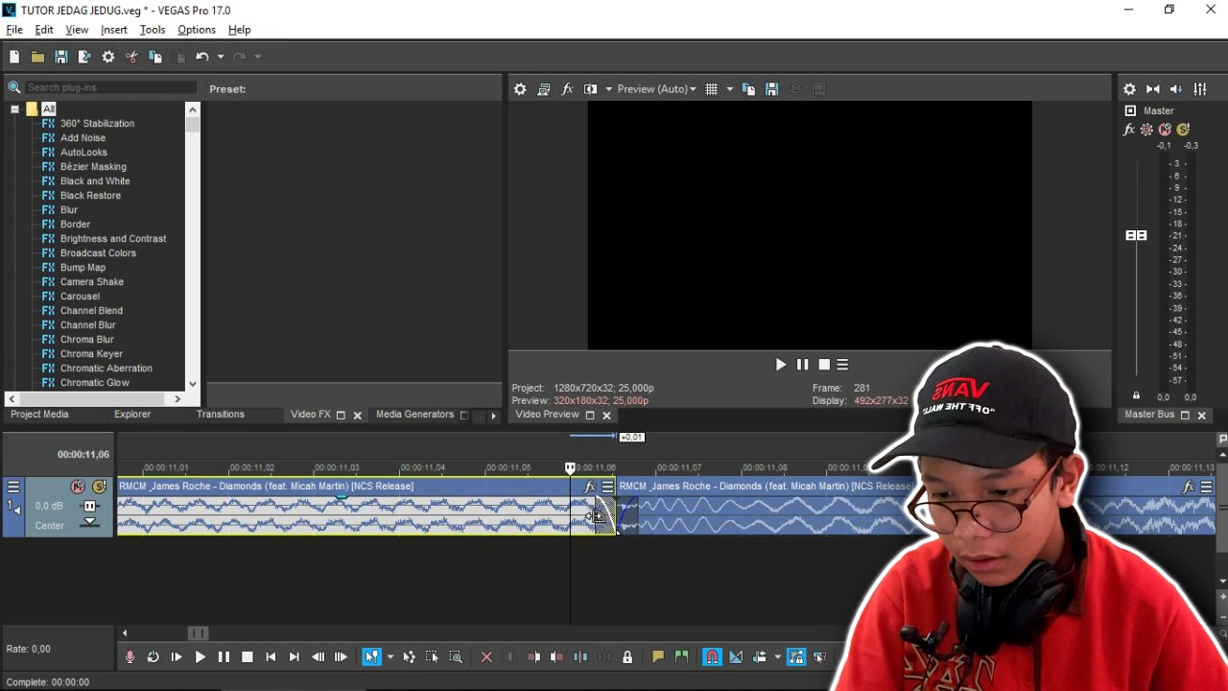
click(633, 524)
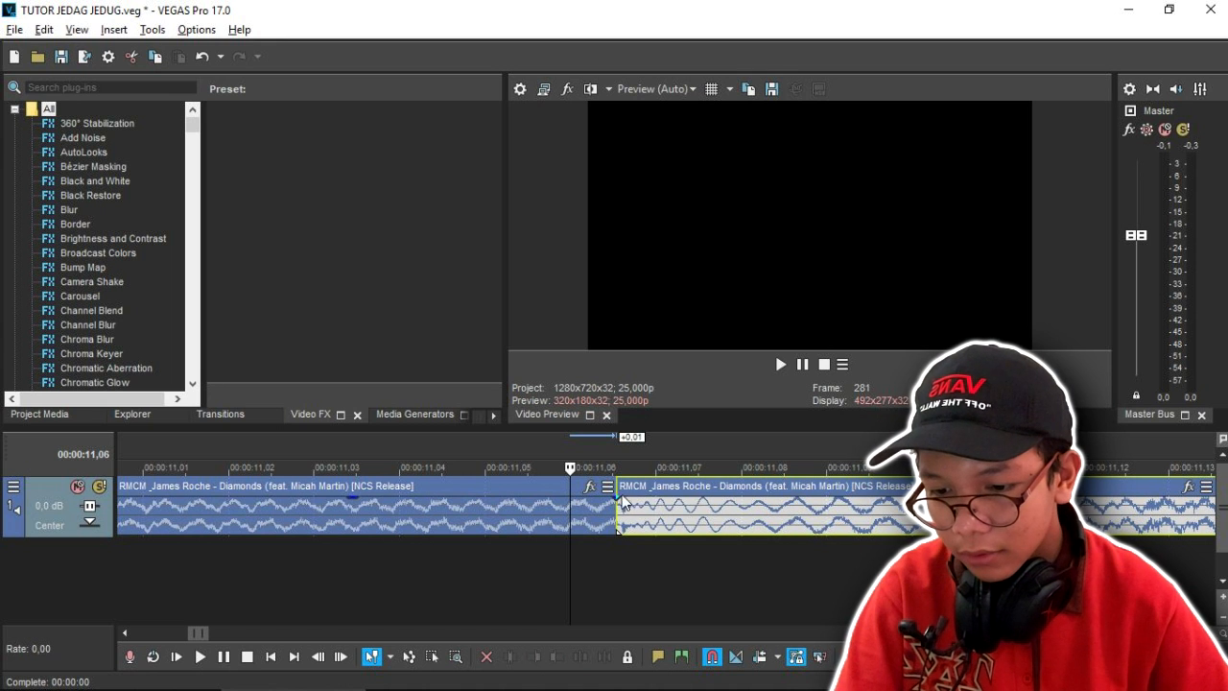
- Add the Smooth/Enhance audio effect to the clip after the cut and set its Operation fully towards Smooth
click(678, 530)
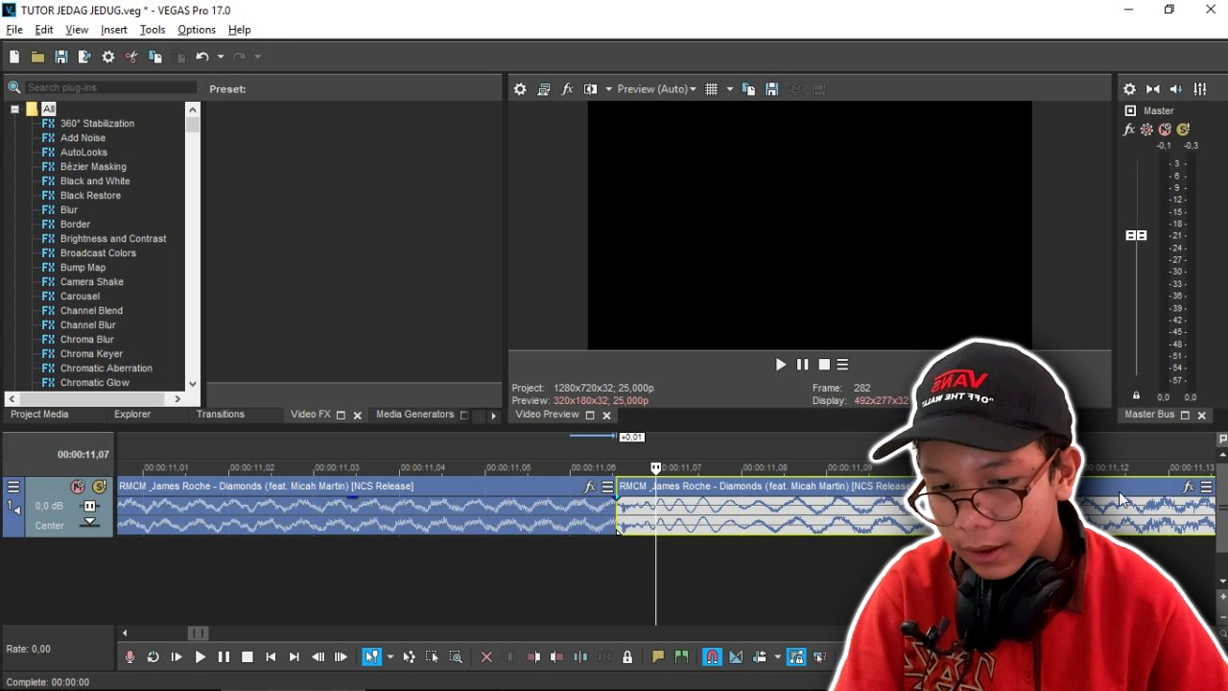
click(1189, 487)
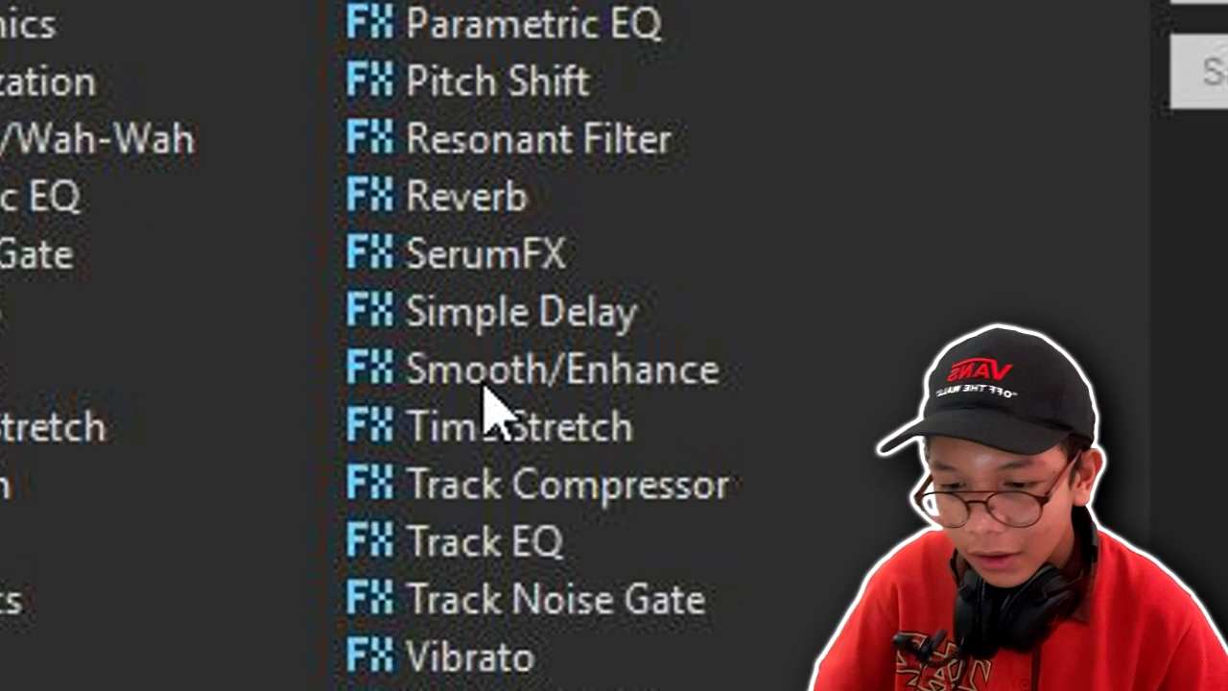
click(512, 374)
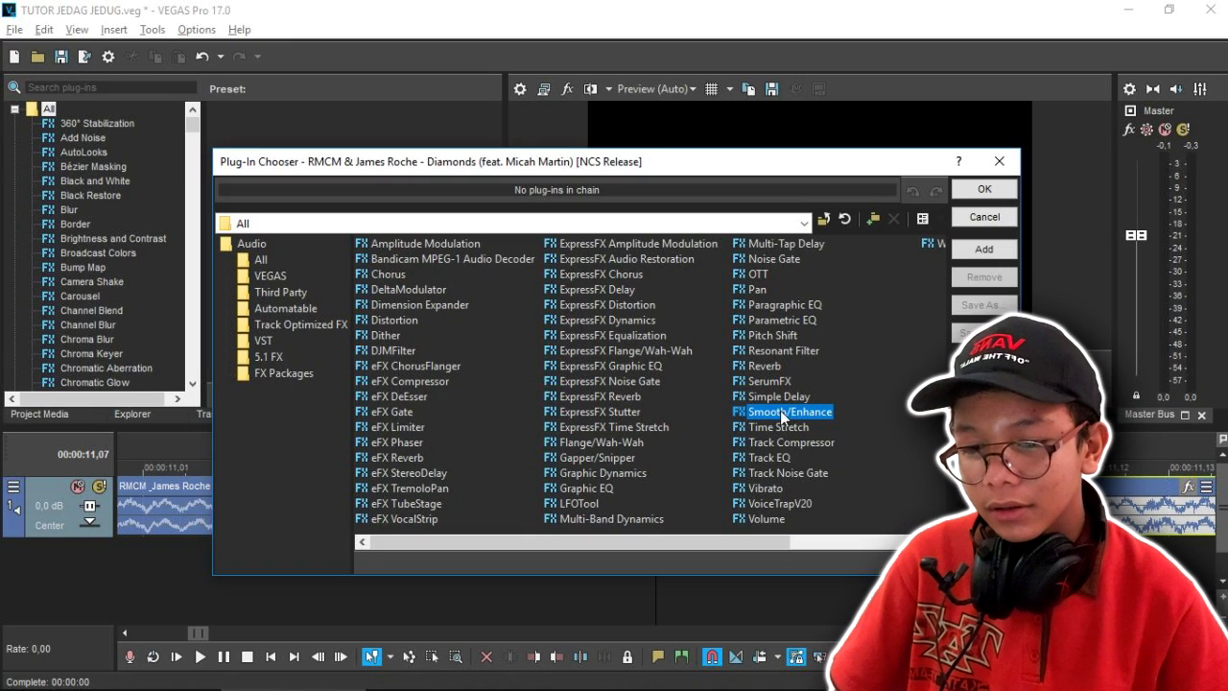
click(984, 249)
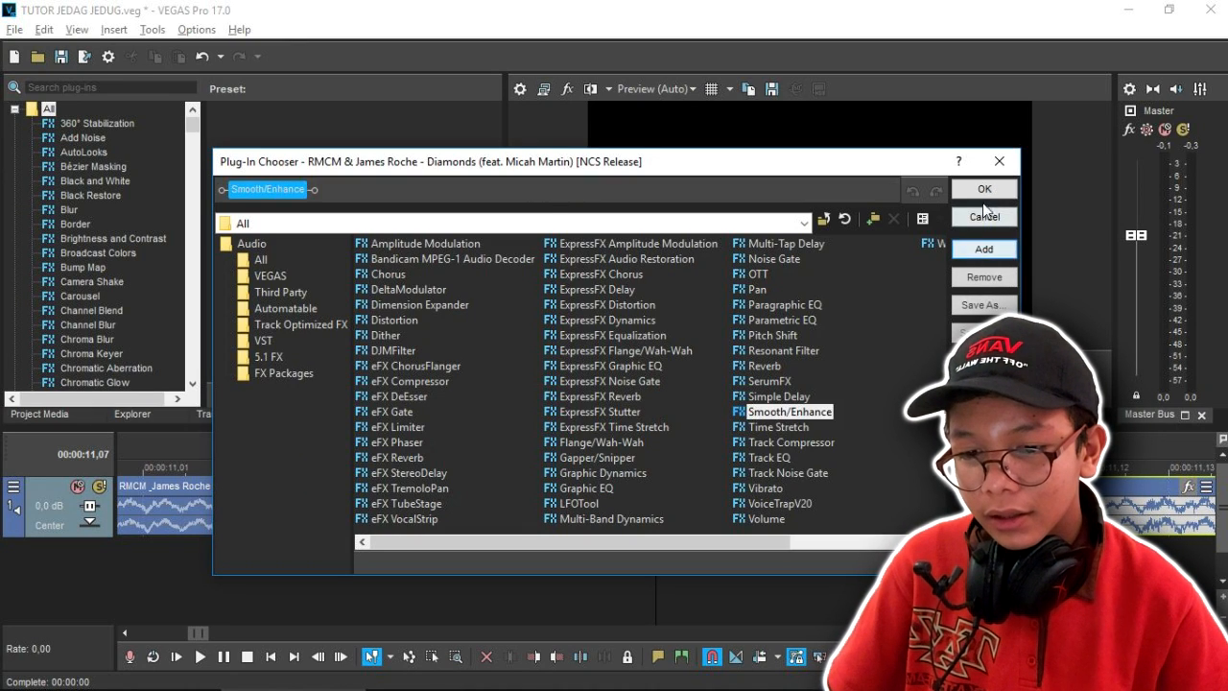
click(985, 190)
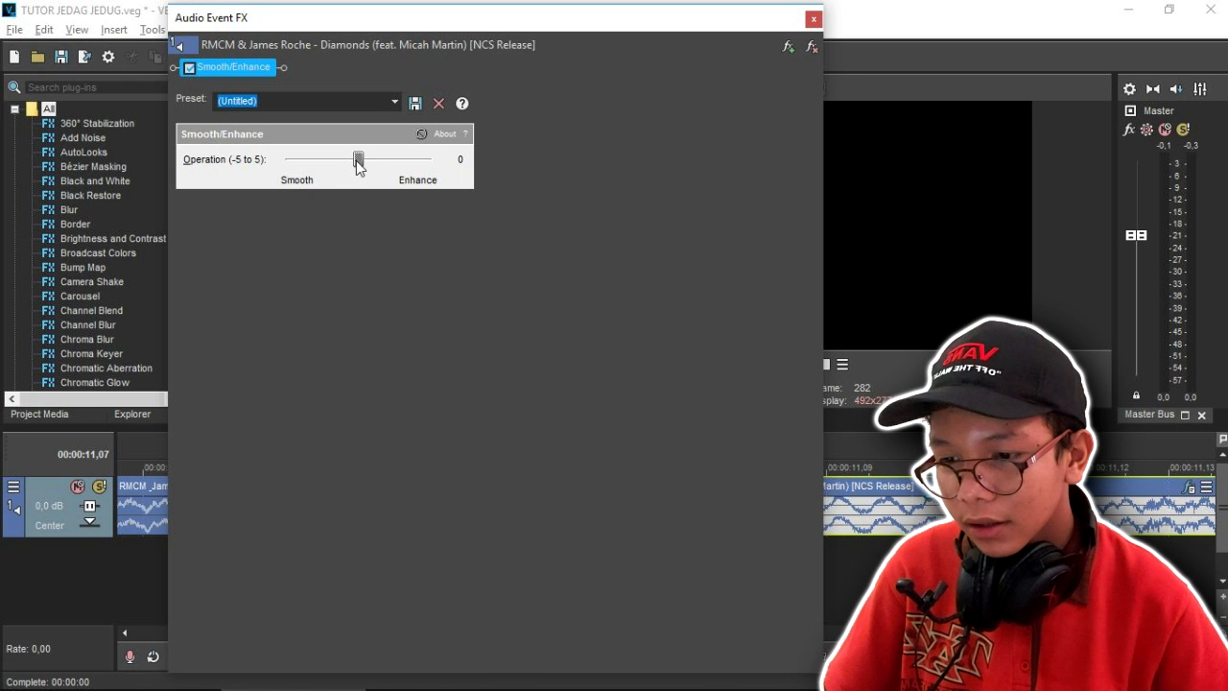
drag(357, 163, 286, 160)
click(814, 18)
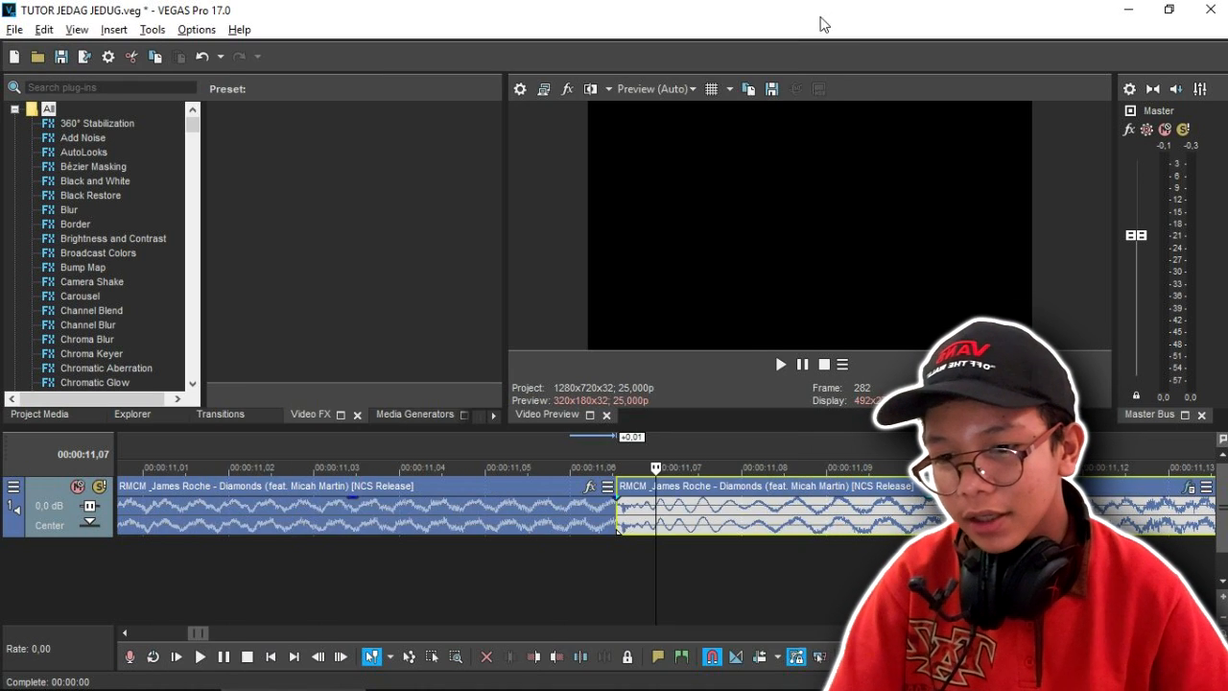
- Play the song from about 00:00:08,21 across the cut to hear the smoothing effect
scroll(559, 548, down, 8)
click(411, 518)
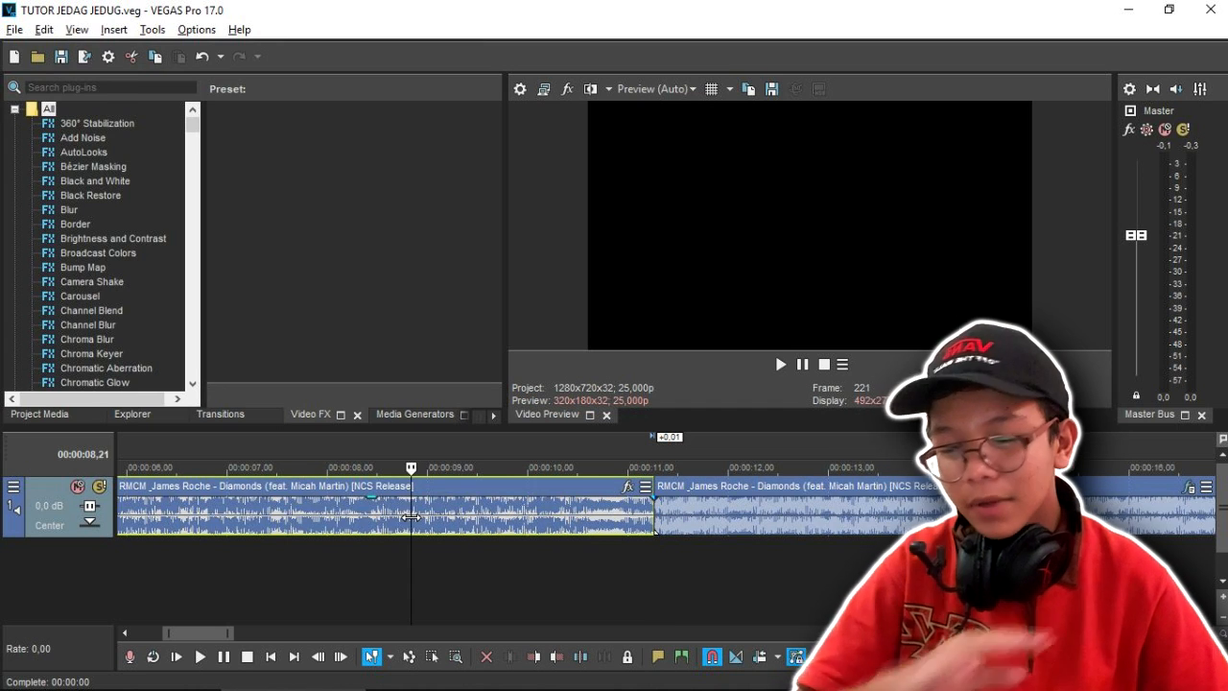
key(space)
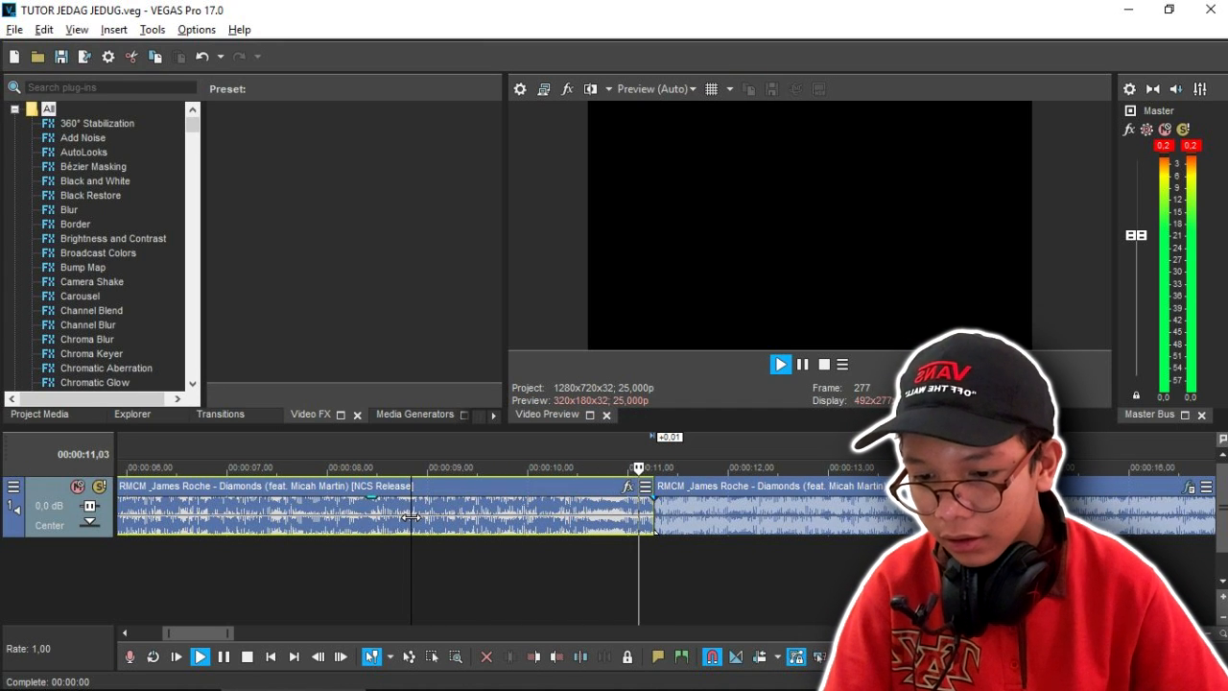
scroll(411, 518, down, 1)
key(space)
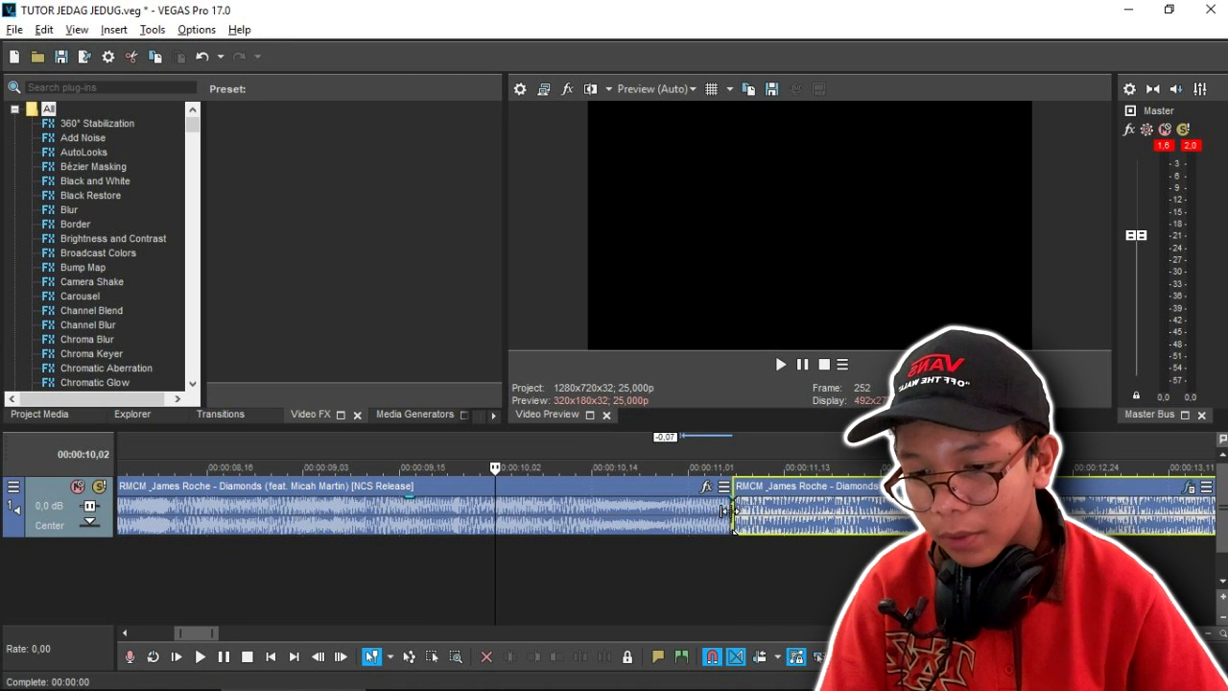
- Extend the first clip's end over the smoothed clip by 0,11 to make a crossfade
click(726, 510)
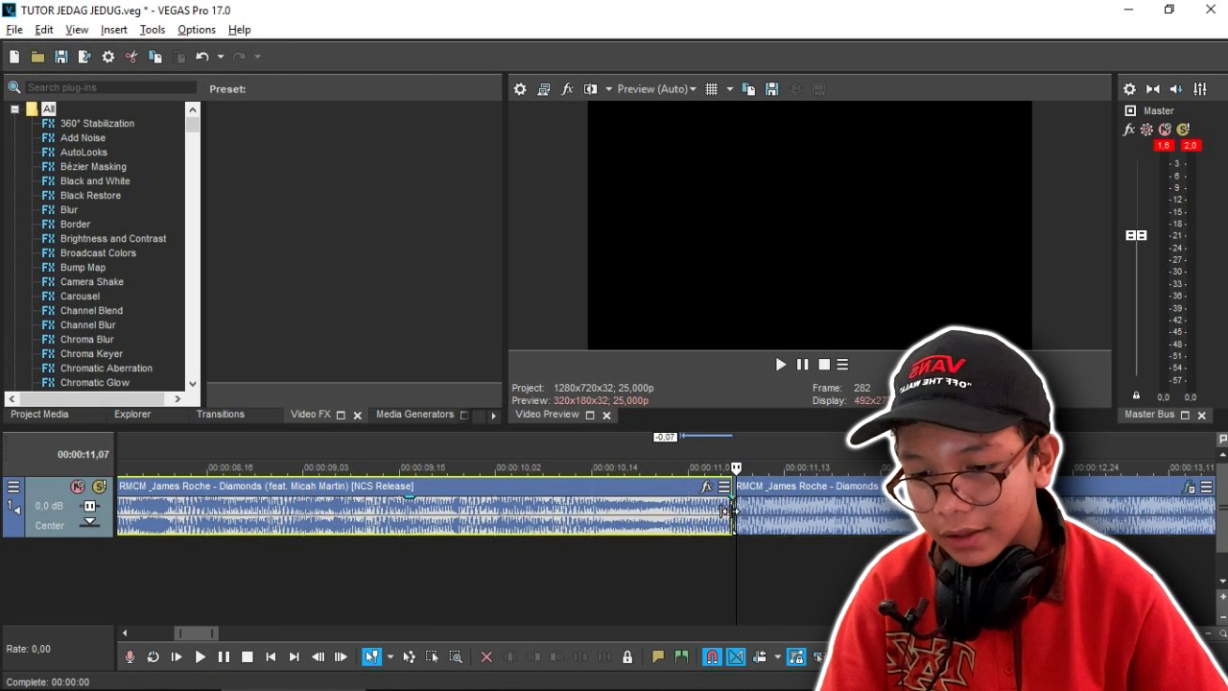
scroll(731, 514, up, 3)
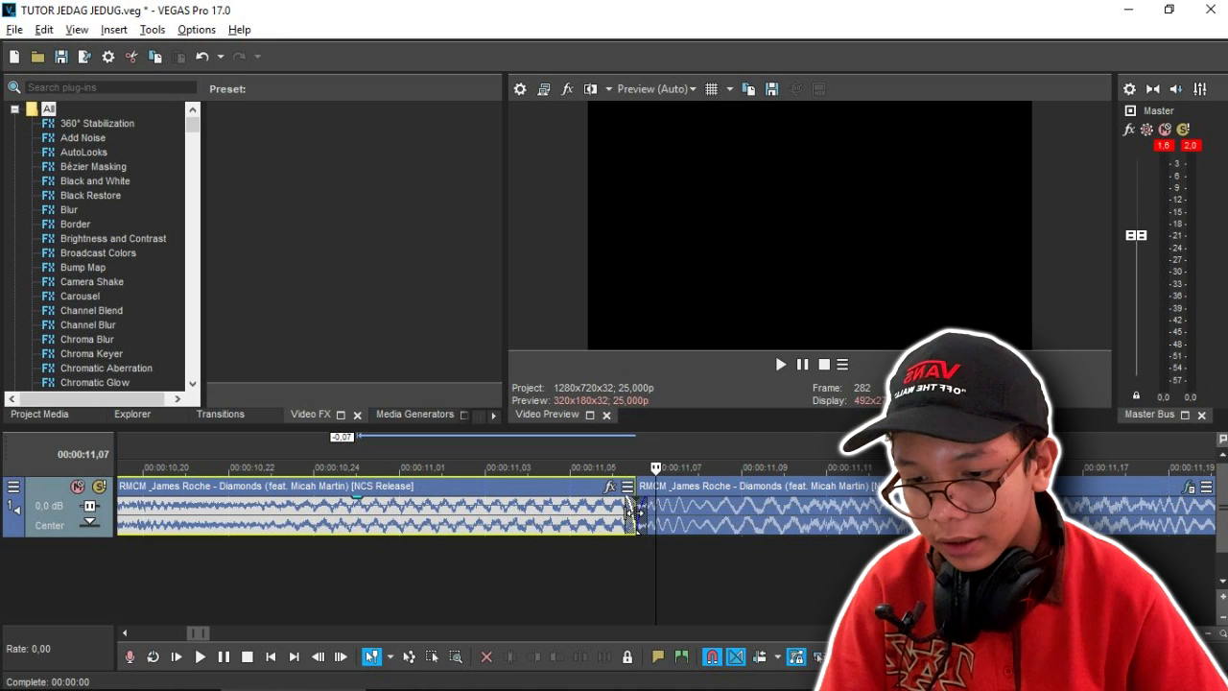
drag(630, 509, 883, 509)
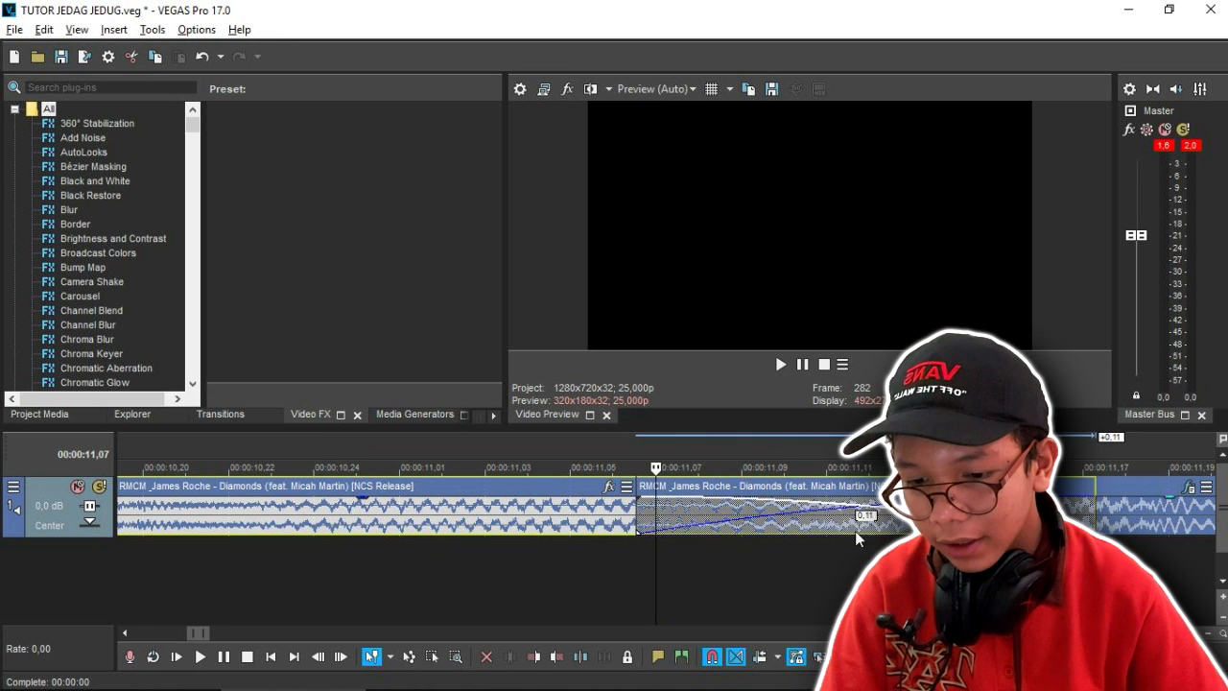
- Play the song across the crossfade, then lengthen the overlap between the two clips to about 0,17
scroll(661, 513, down, 3)
click(309, 516)
key(space)
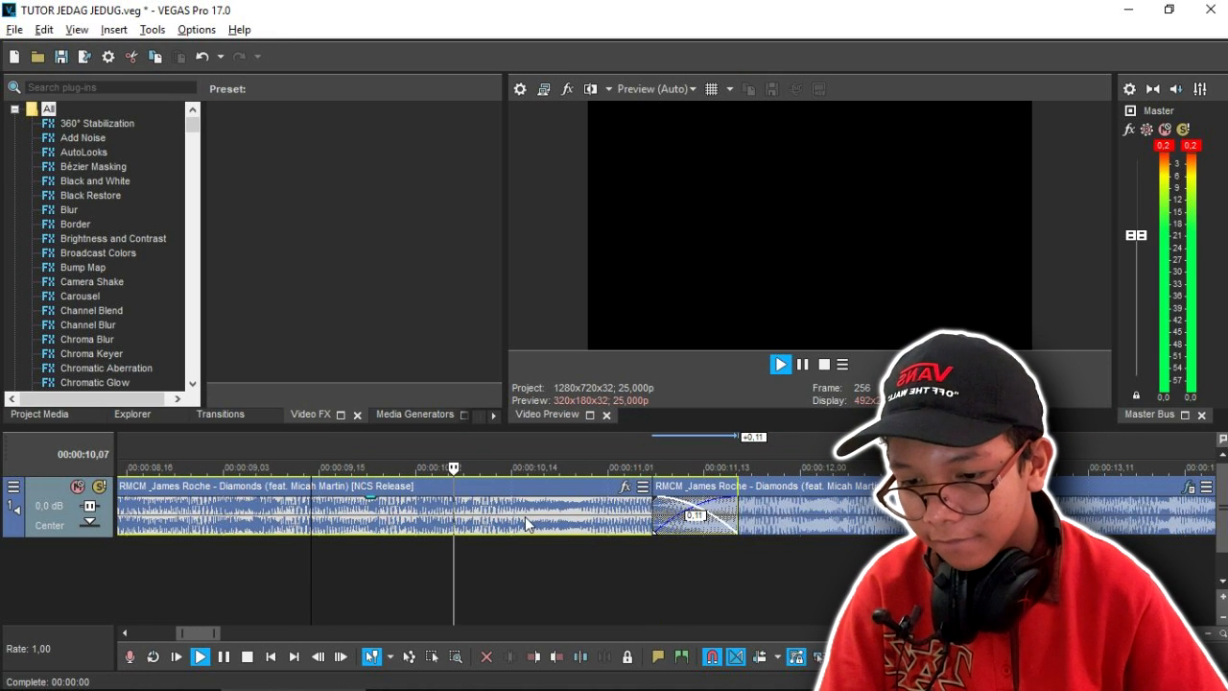
scroll(525, 516, down, 2)
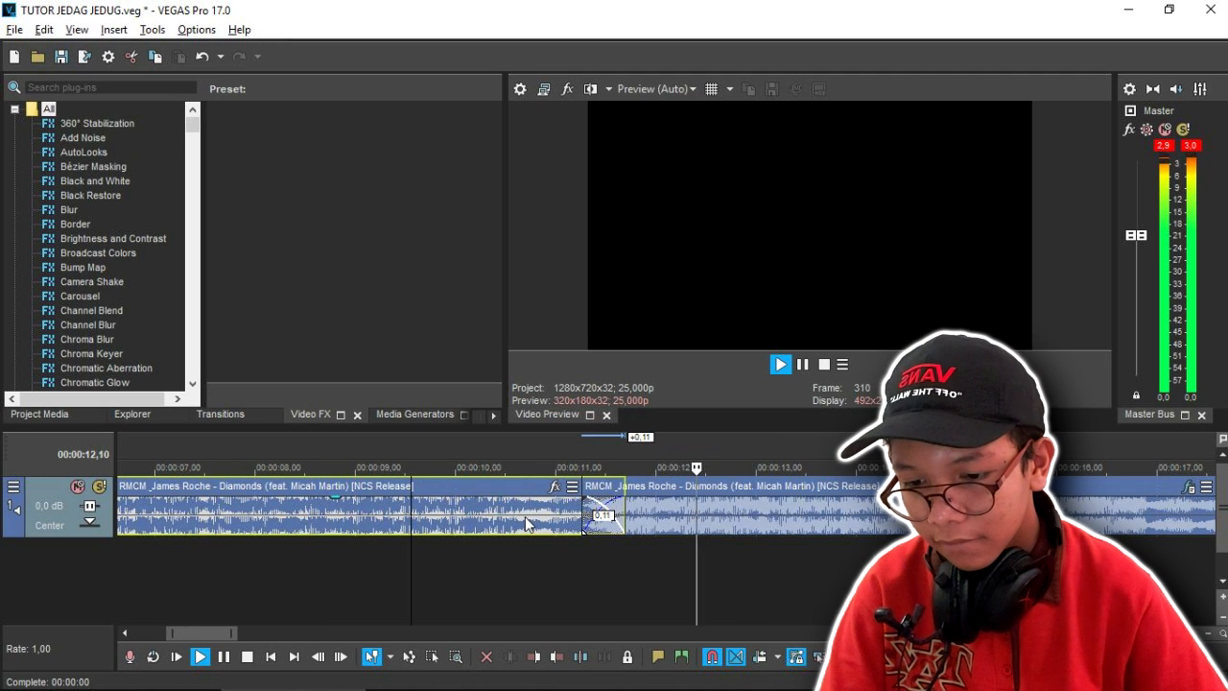
key(space)
drag(583, 514, 636, 515)
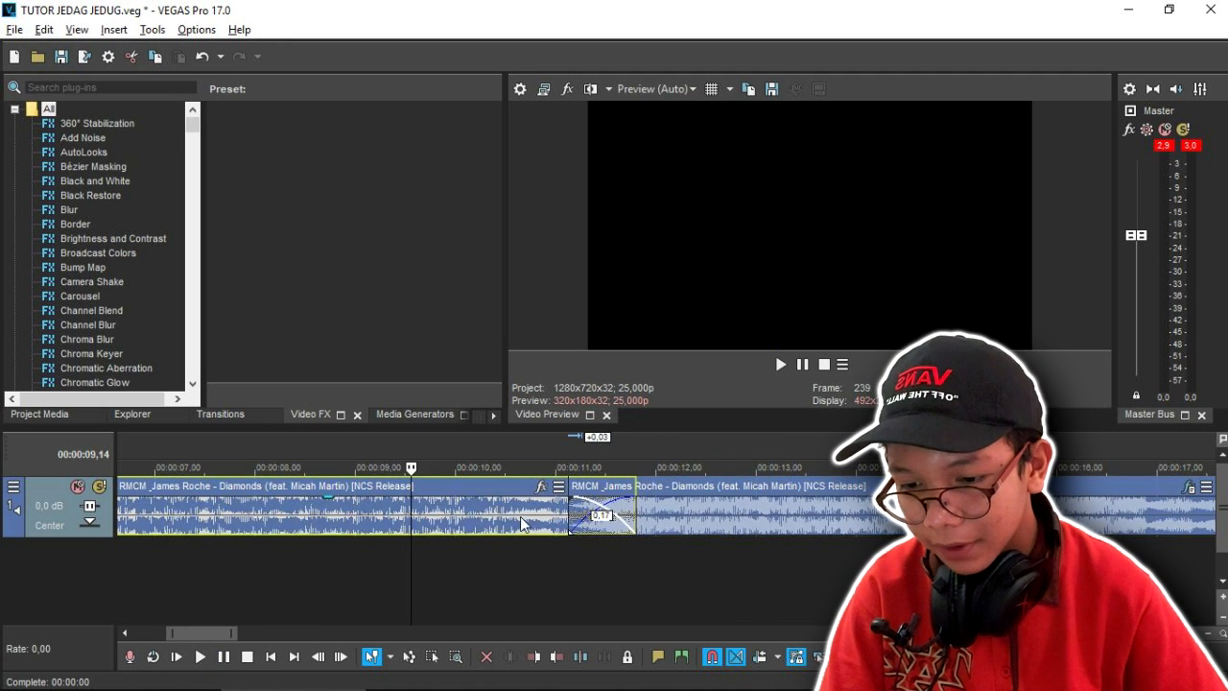
- Split the smoothed song clip at 00:00:13,20 and delete everything after the cut
click(520, 516)
scroll(520, 516, up, 1)
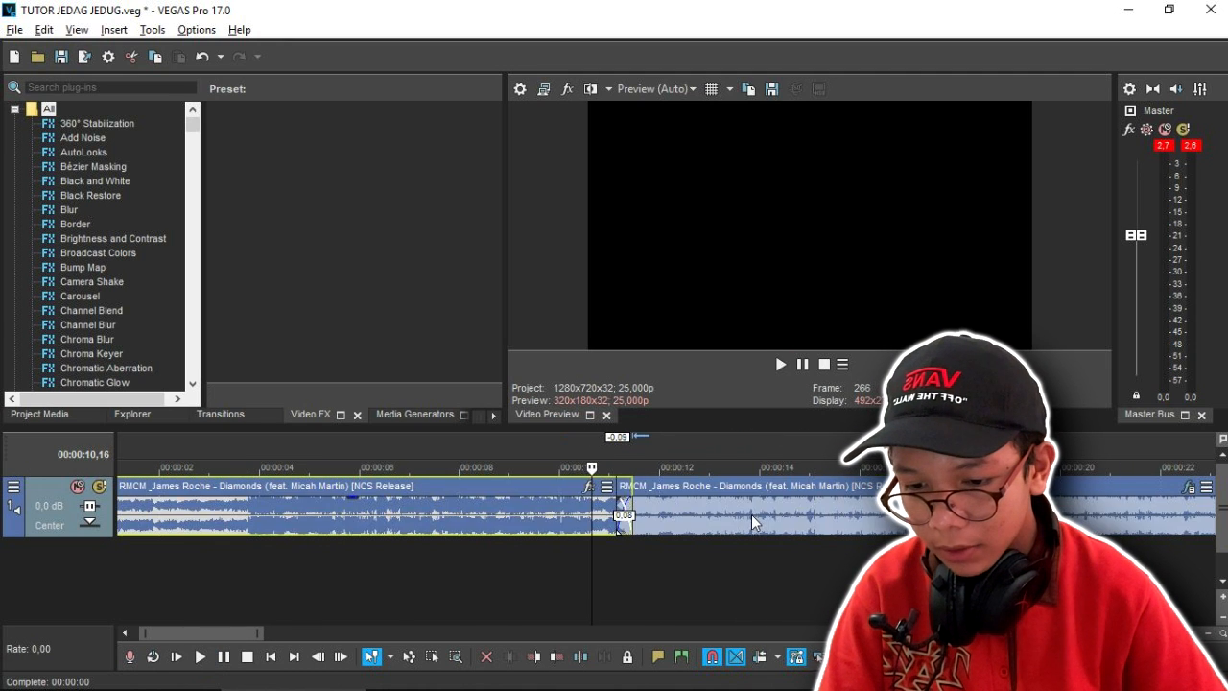
click(751, 515)
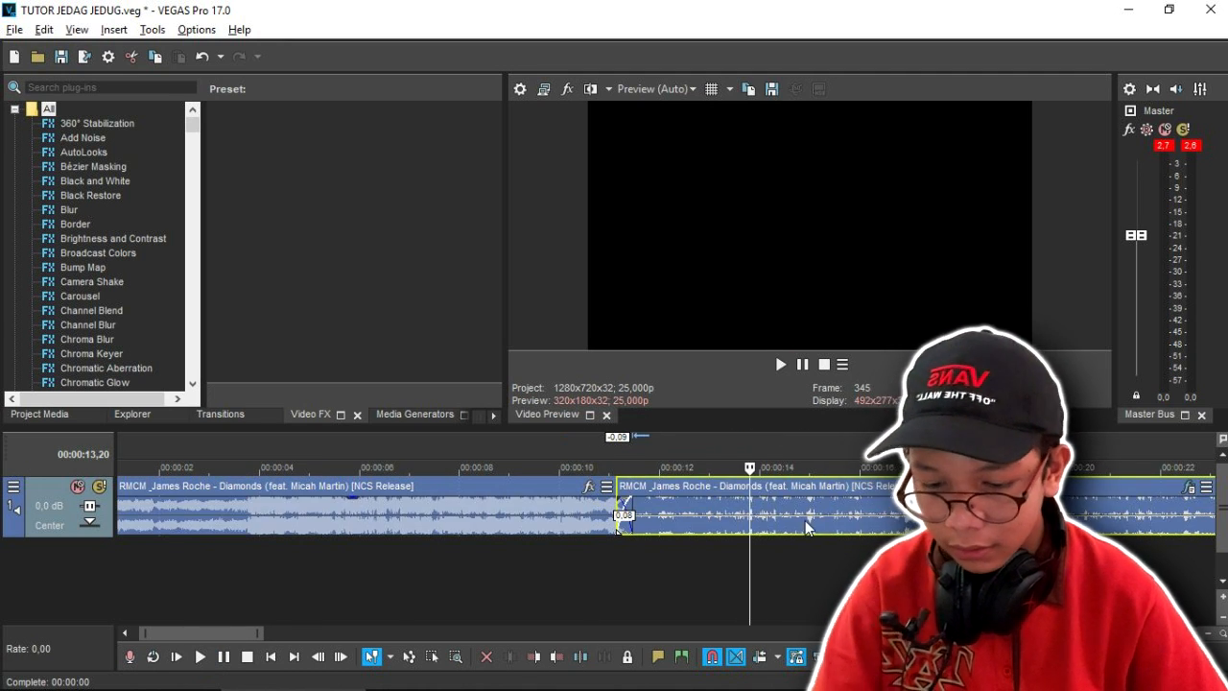
key(s)
key(Delete)
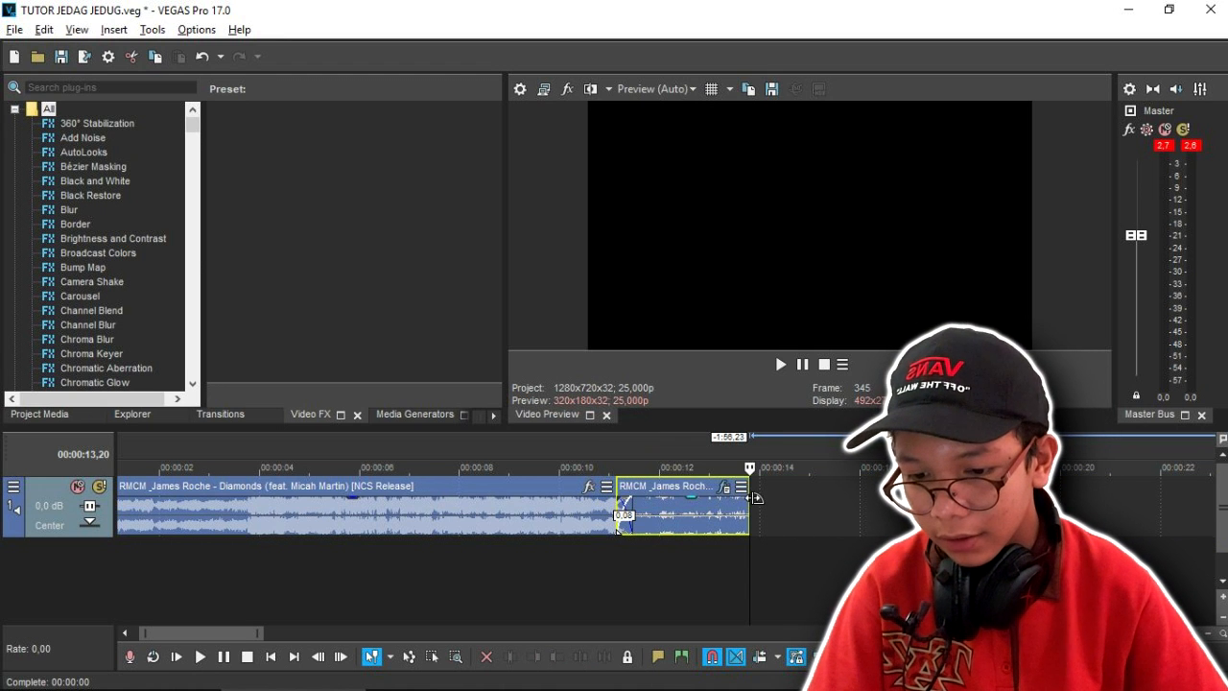
- Add a fade-out of about 2 seconds to the end of the smoothed clip and return to the song's start
drag(680, 515, 649, 515)
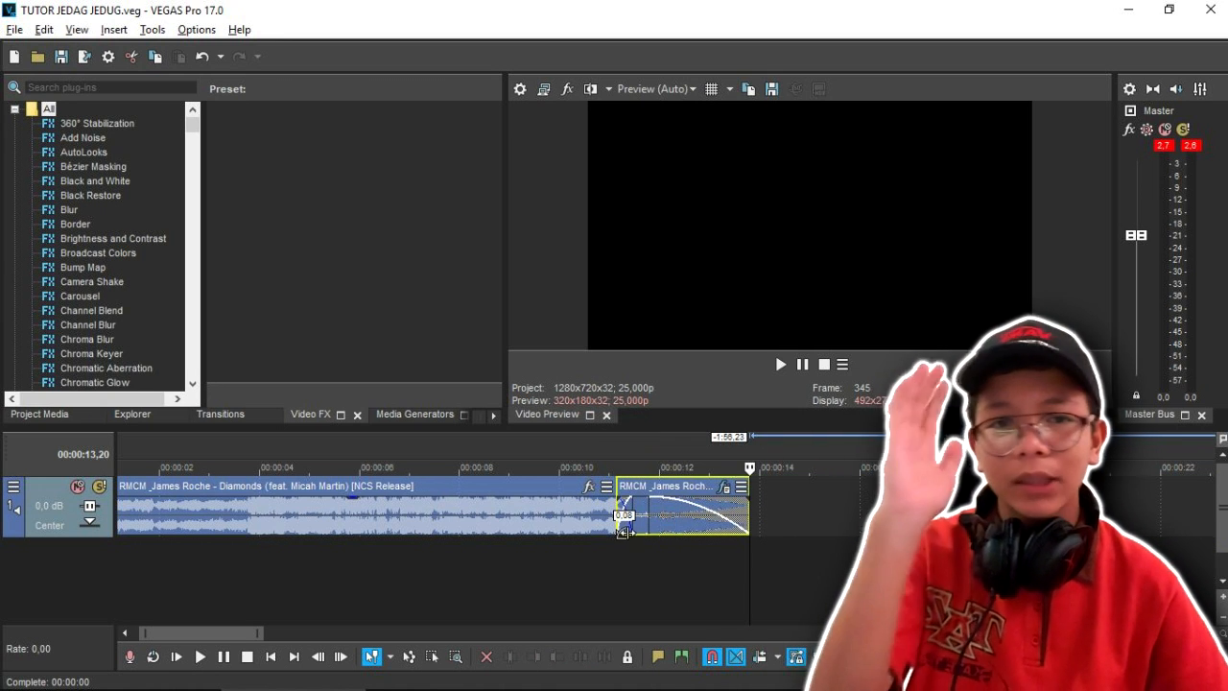
scroll(507, 497, down, 4)
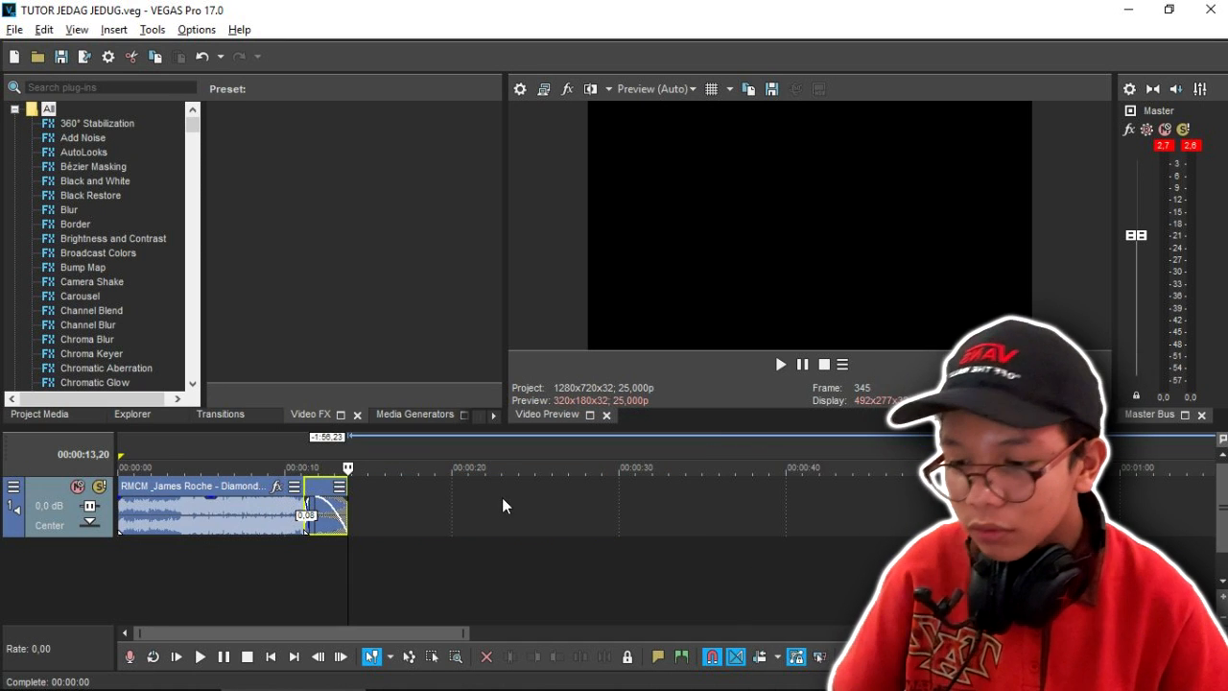
click(141, 488)
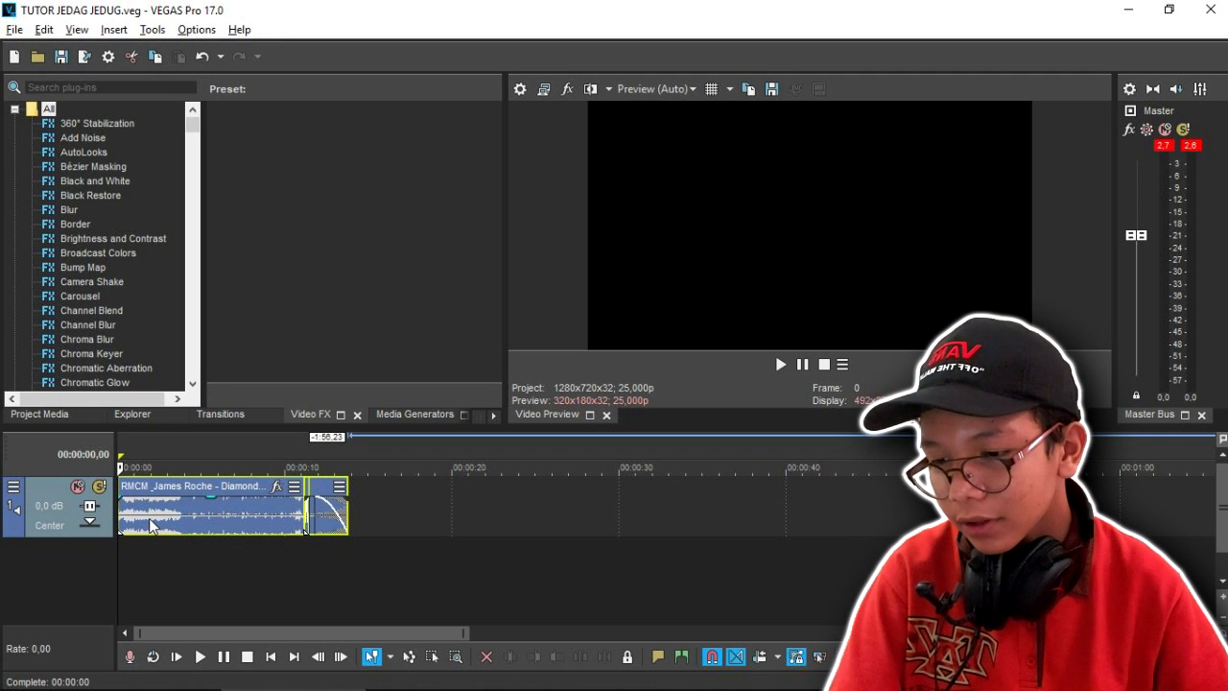
scroll(144, 521, up, 4)
key(space)
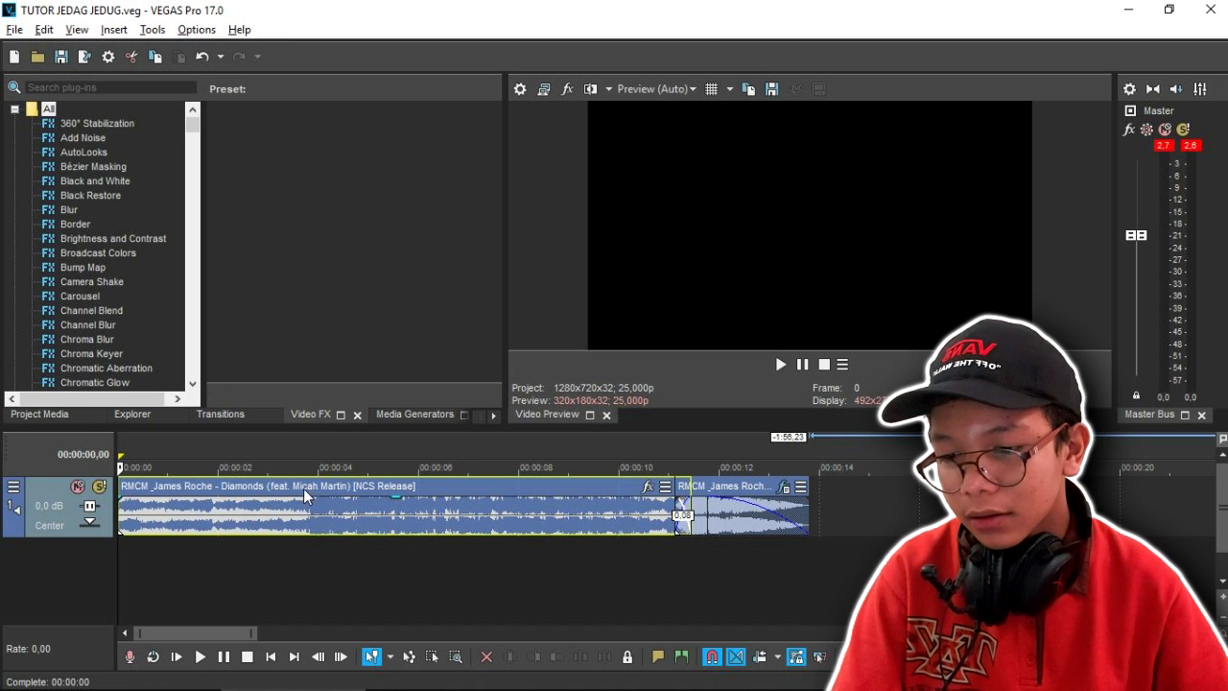
- Switch to File Explorer, add the video e08e78ca372f49c1b3915a64ca3c5241 to the VEGAS Pro timeline above the song, and place it at the timeline's start
mouse_move(693, 672)
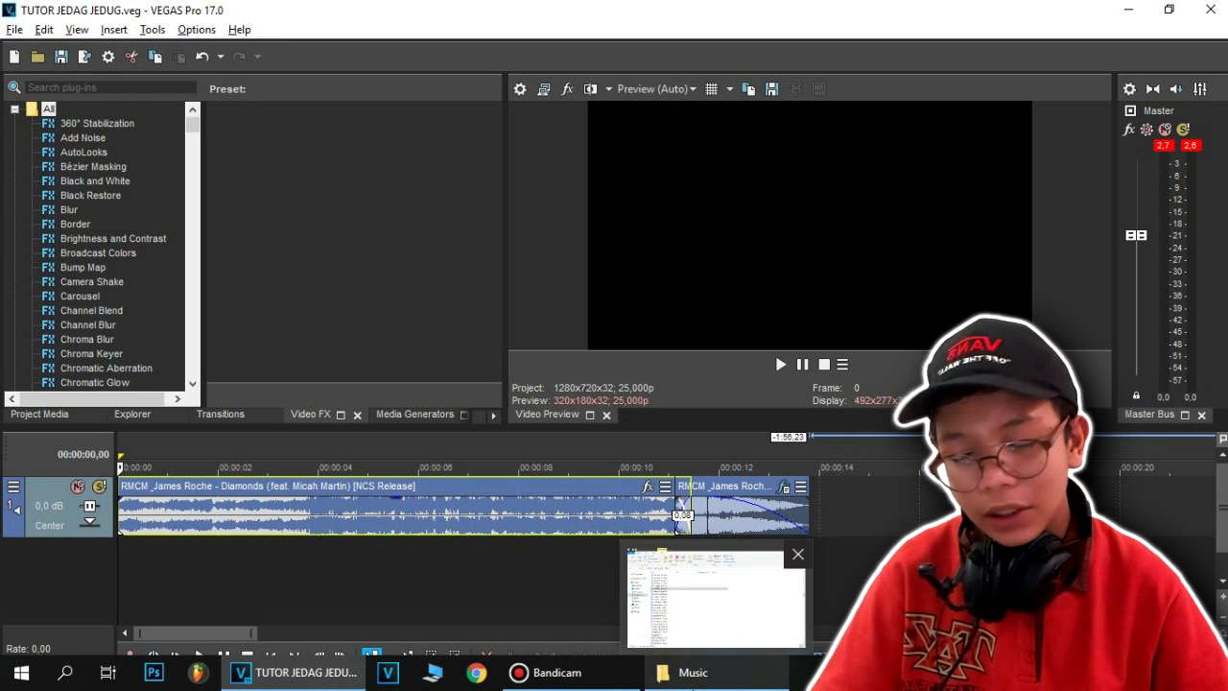
click(693, 673)
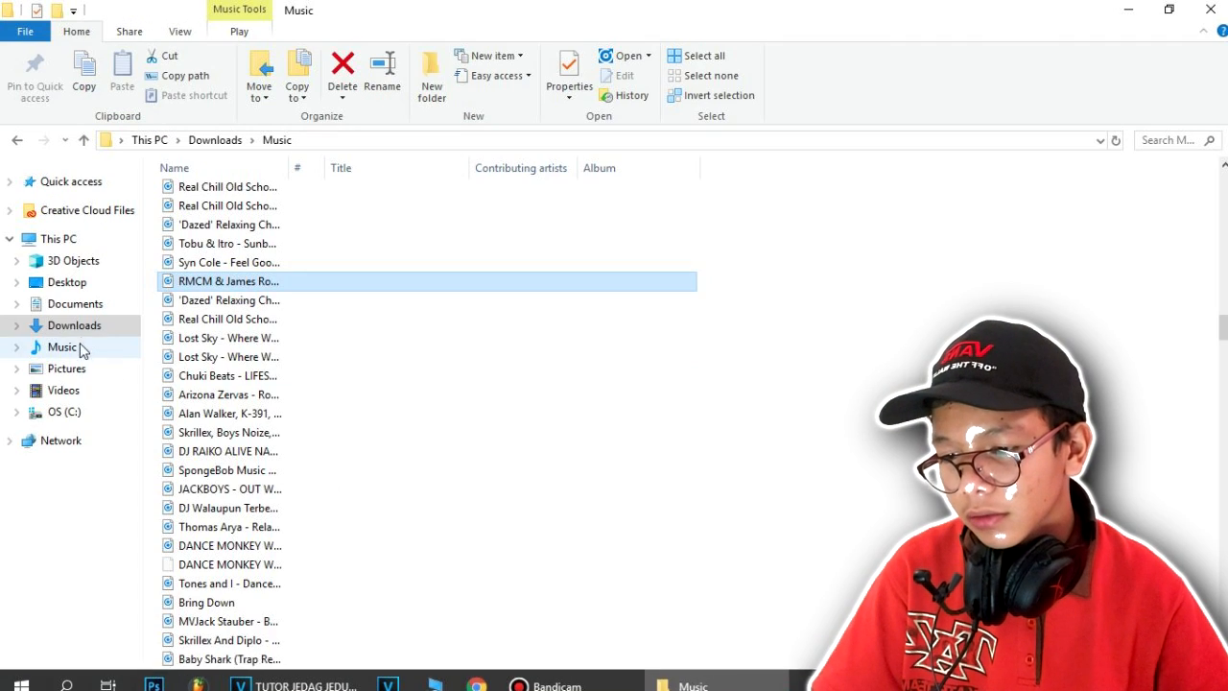
click(89, 325)
click(96, 305)
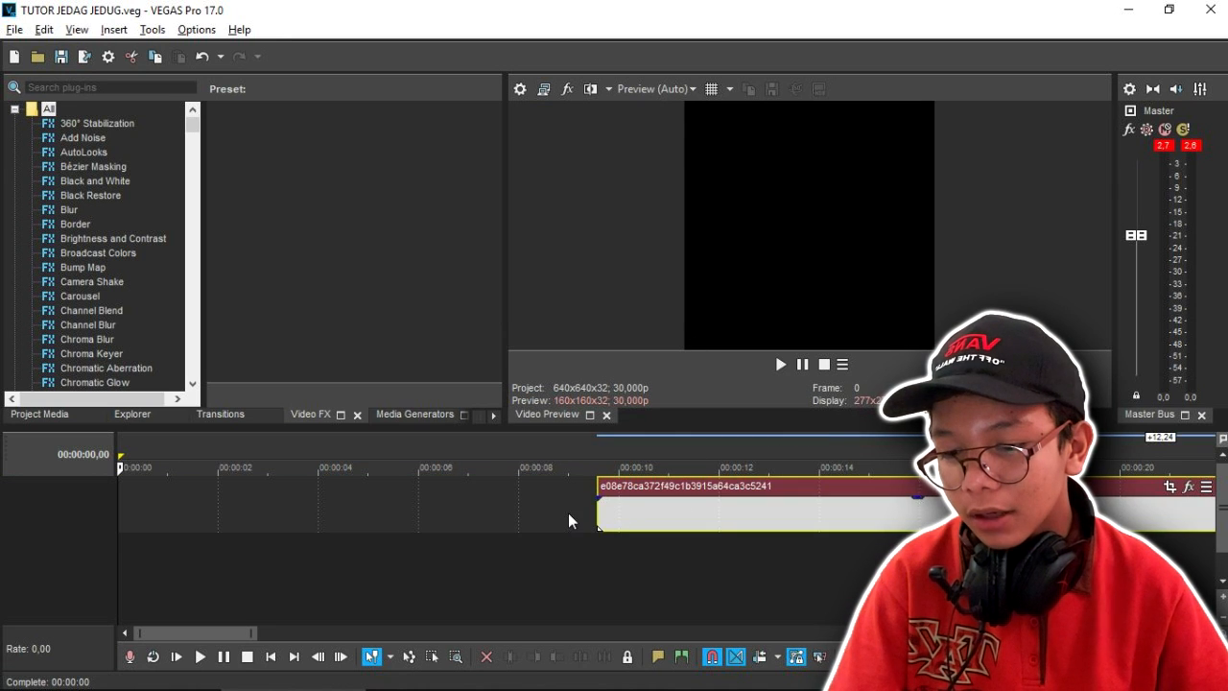
drag(566, 502, 571, 503)
scroll(394, 530, down, 1)
drag(393, 531, 328, 532)
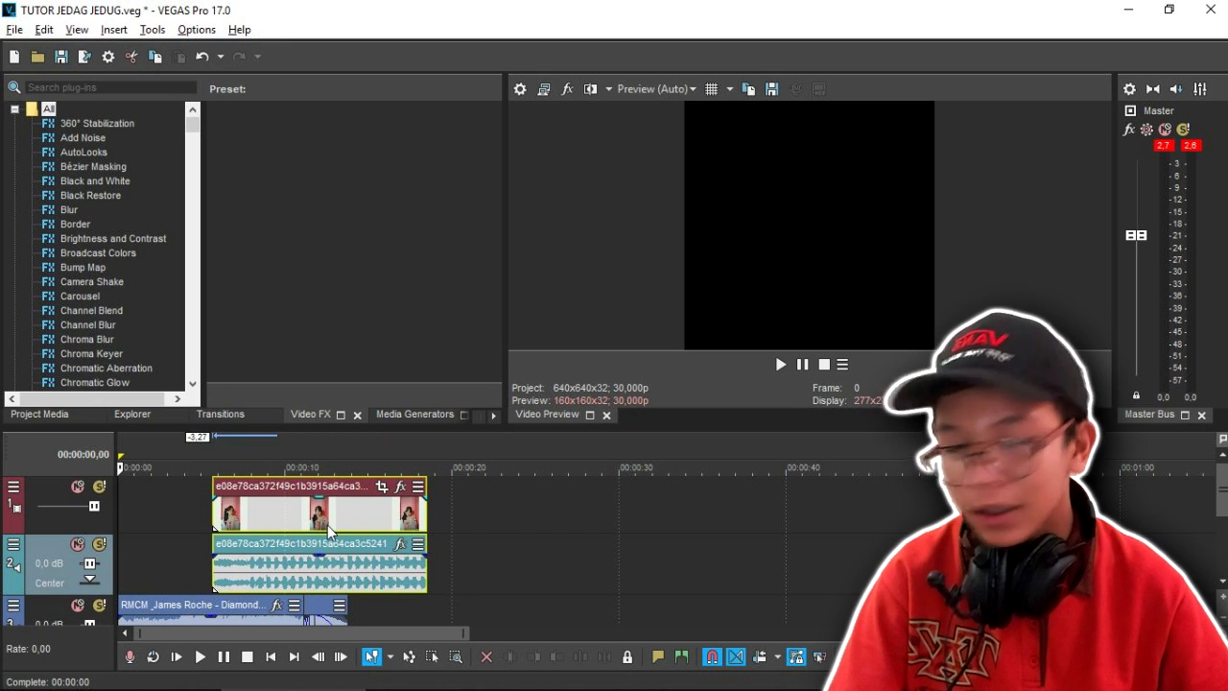
scroll(329, 526, up, 1)
drag(450, 529, 377, 528)
scroll(378, 529, up, 2)
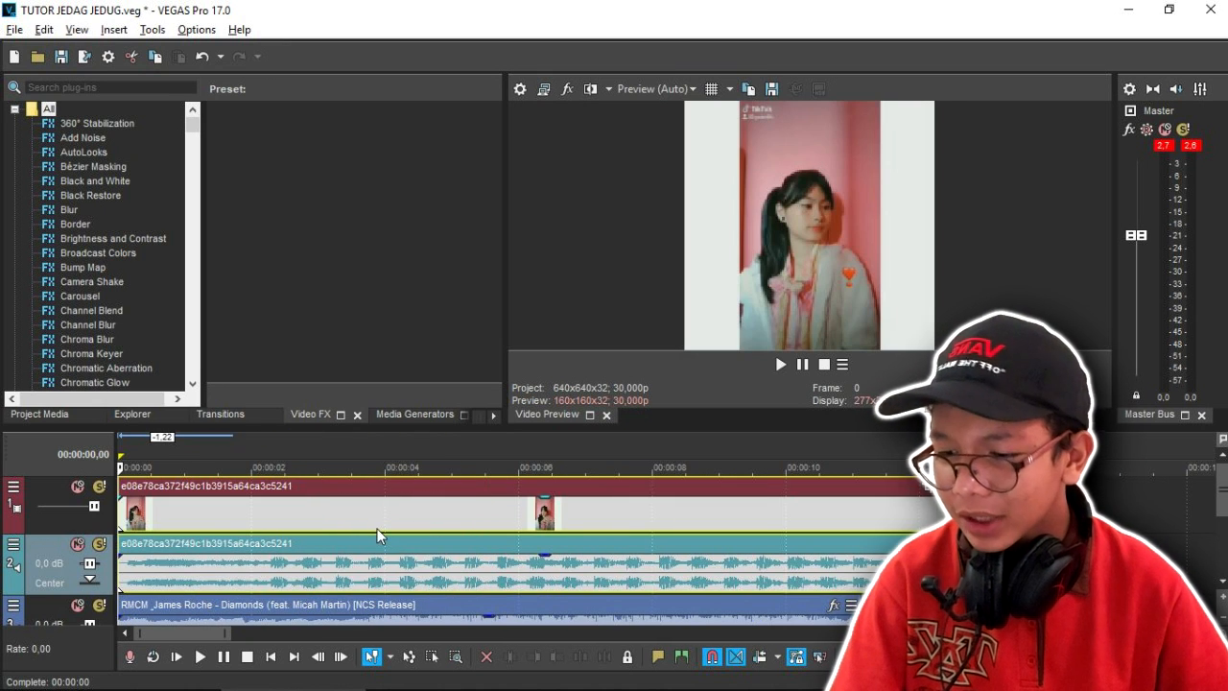
scroll(377, 529, up, 1)
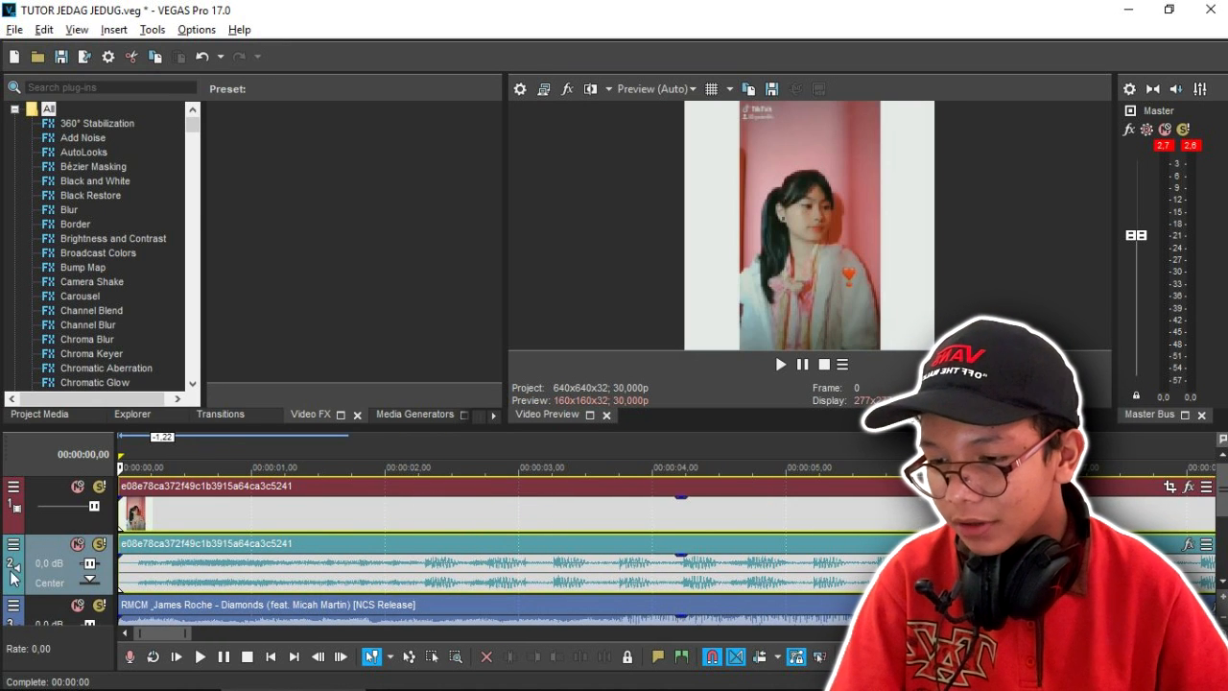
- Delete the video's own audio track and align the video's start with the song's beat at 00:00:03,23
right_click(14, 579)
click(108, 249)
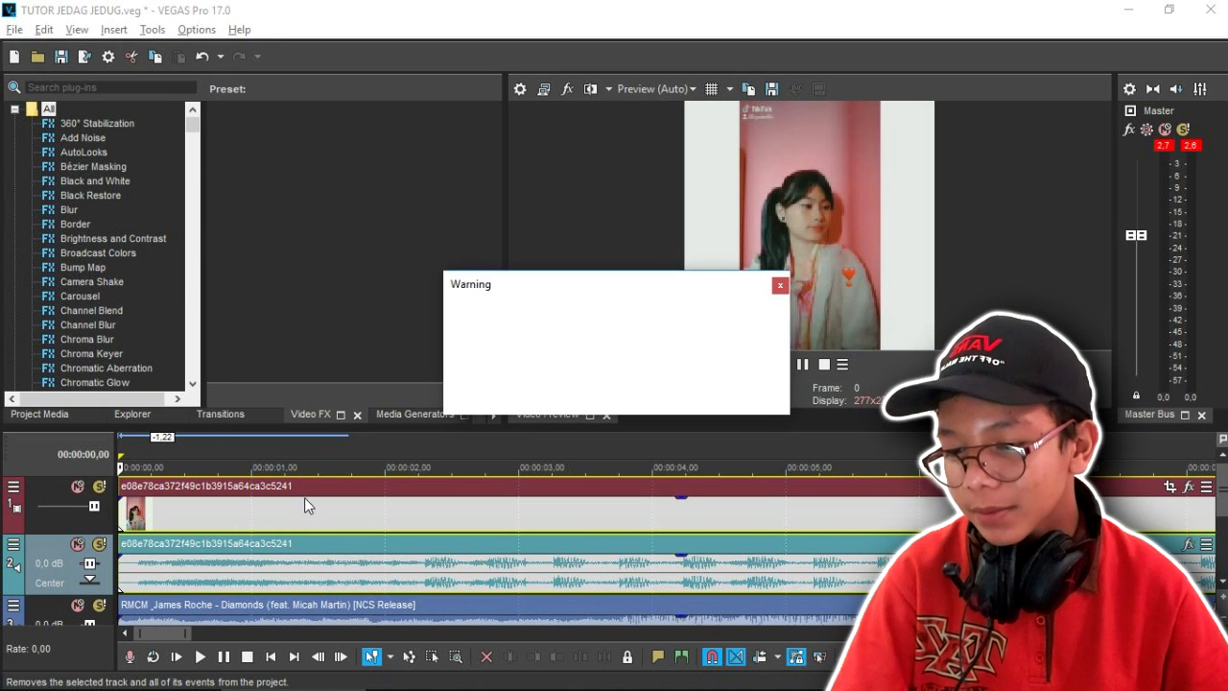
scroll(552, 490, up, 2)
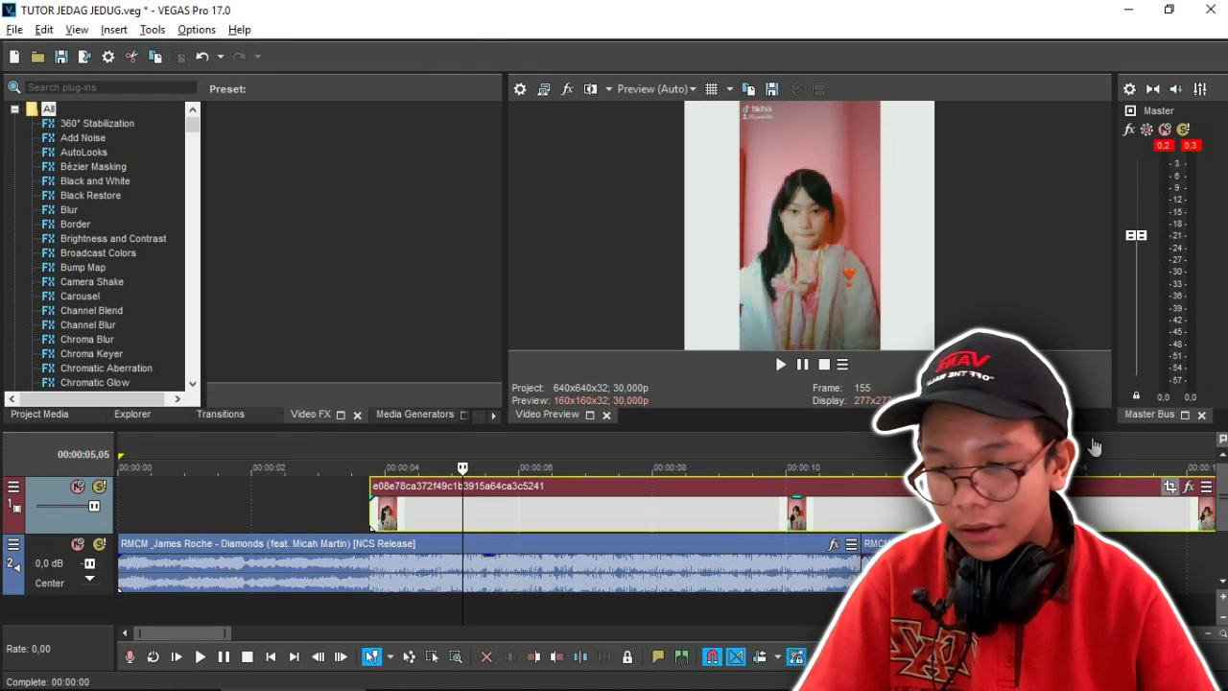
- Shrink the video's Pan/Crop frame so the portrait picture fills the square preview without white borders
click(1170, 486)
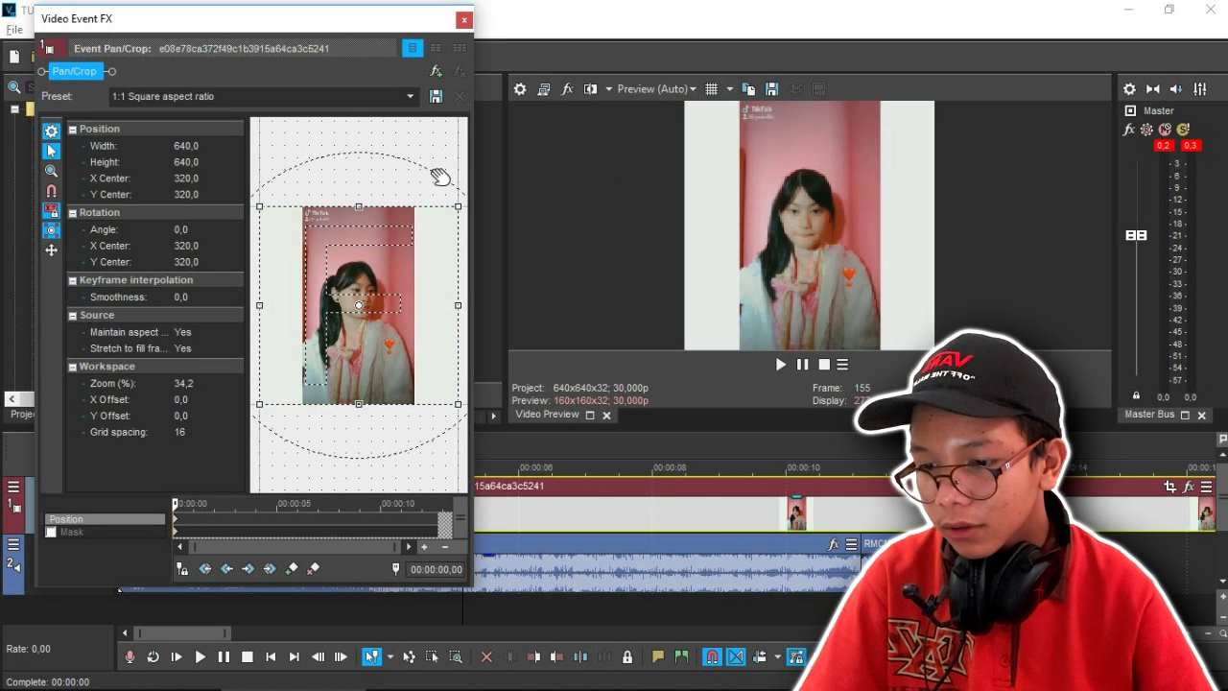
drag(455, 404, 418, 362)
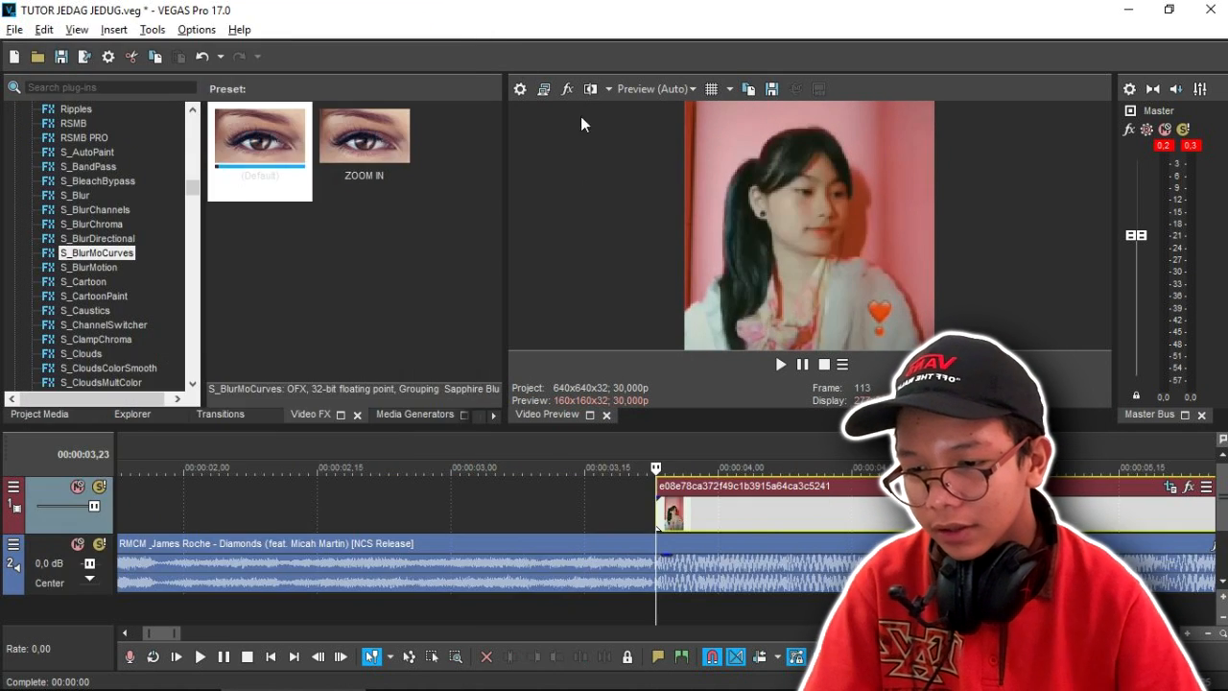
- Play the video from its start at 00:00:03,23 to the next beat and split it at 00:00:04,07
click(780, 524)
scroll(808, 536, up, 5)
key(space)
key(space)
key(space)
key(space)
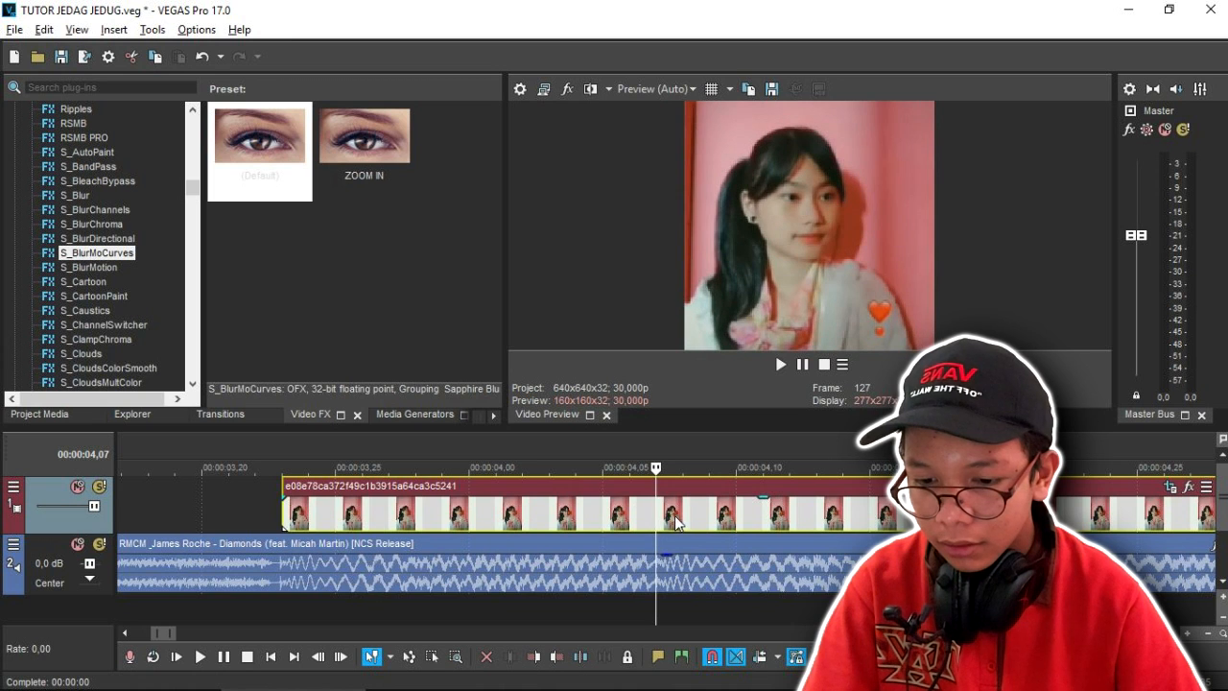
scroll(675, 516, down, 3)
key(s)
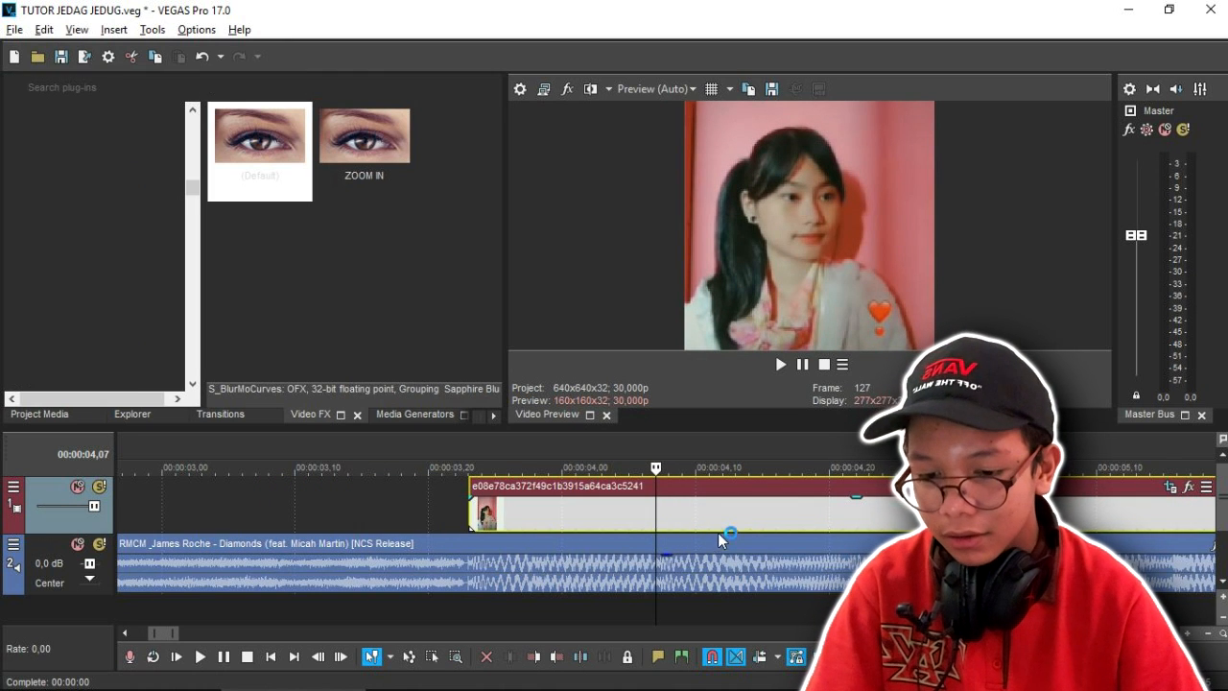
- Split the video at the next two beats, 00:00:04,21 and about 00:00:05,05
key(space)
key(space)
key(s)
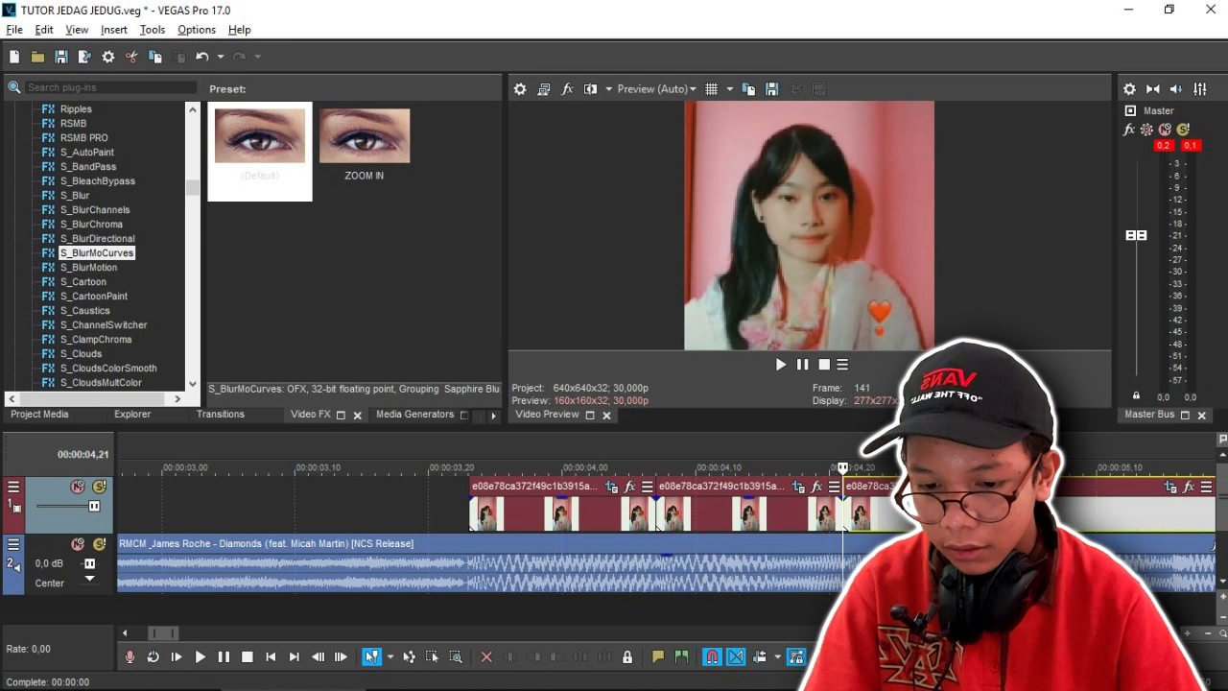
key(space)
key(space)
key(s)
- Play on to the following beat and split the video at 00:00:05,19
key(space)
scroll(805, 525, down, 2)
key(space)
key(space)
key(space)
key(space)
key(Return)
key(Left)
key(s)
scroll(773, 526, down, 1)
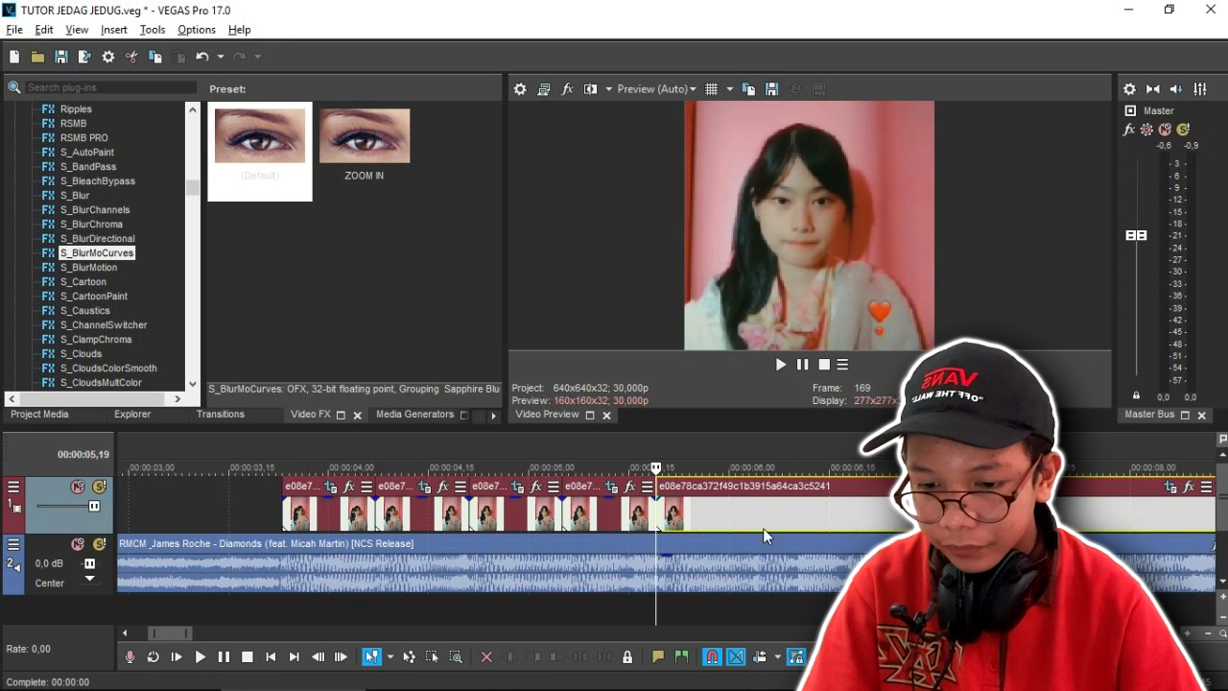
- Split the video on each following beat up to 00:00:07,01
click(760, 528)
scroll(762, 528, up, 3)
key(Left)
key(s)
key(space)
scroll(888, 526, down, 2)
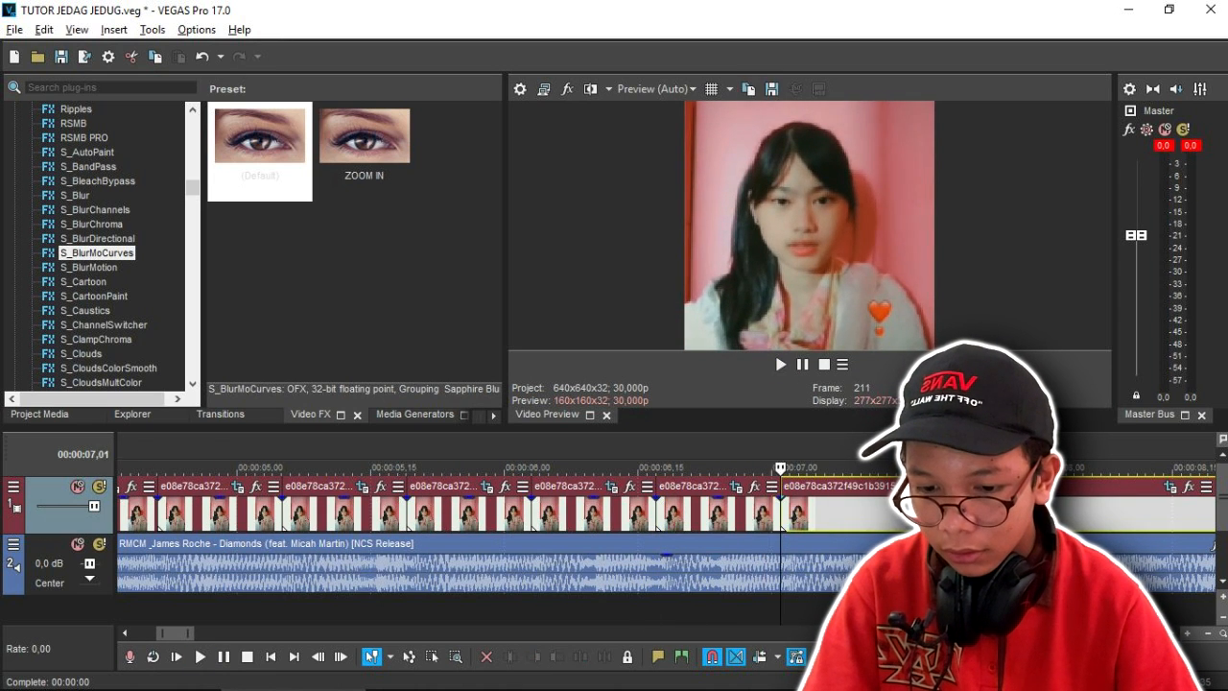
- Continue splitting the video on the beats from 00:00:07,01 up to 00:00:08,27
scroll(863, 508, up, 2)
key(Return)
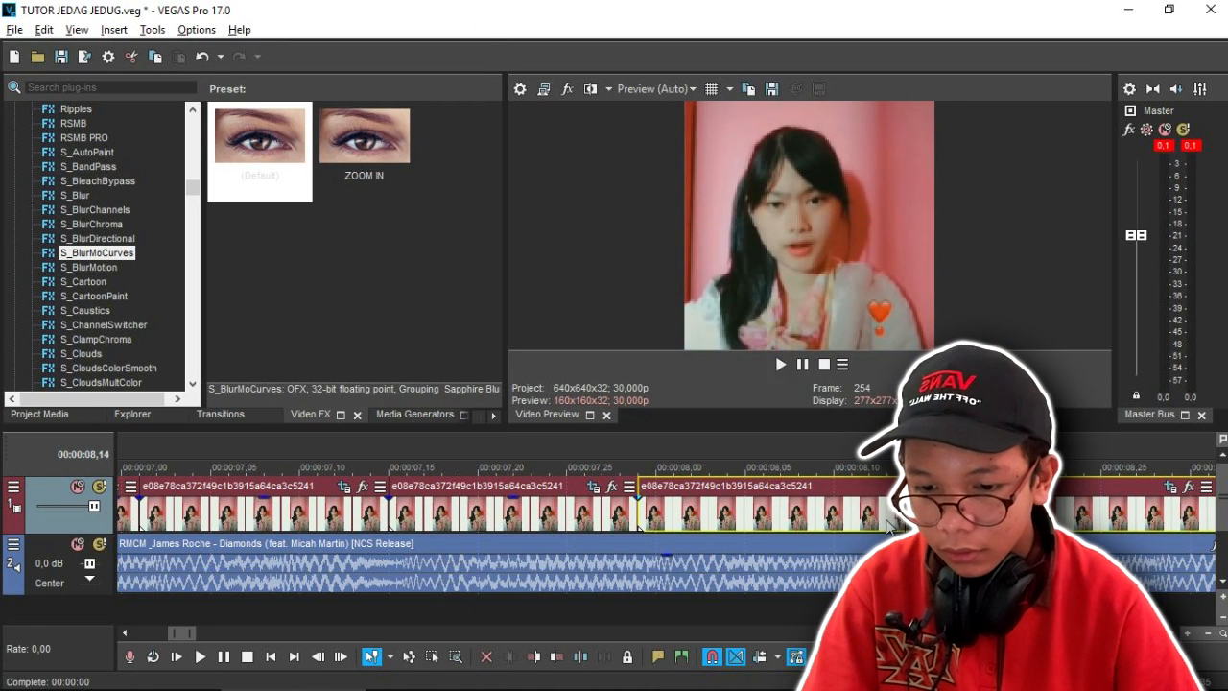
scroll(765, 525, down, 1)
key(space)
key(Return)
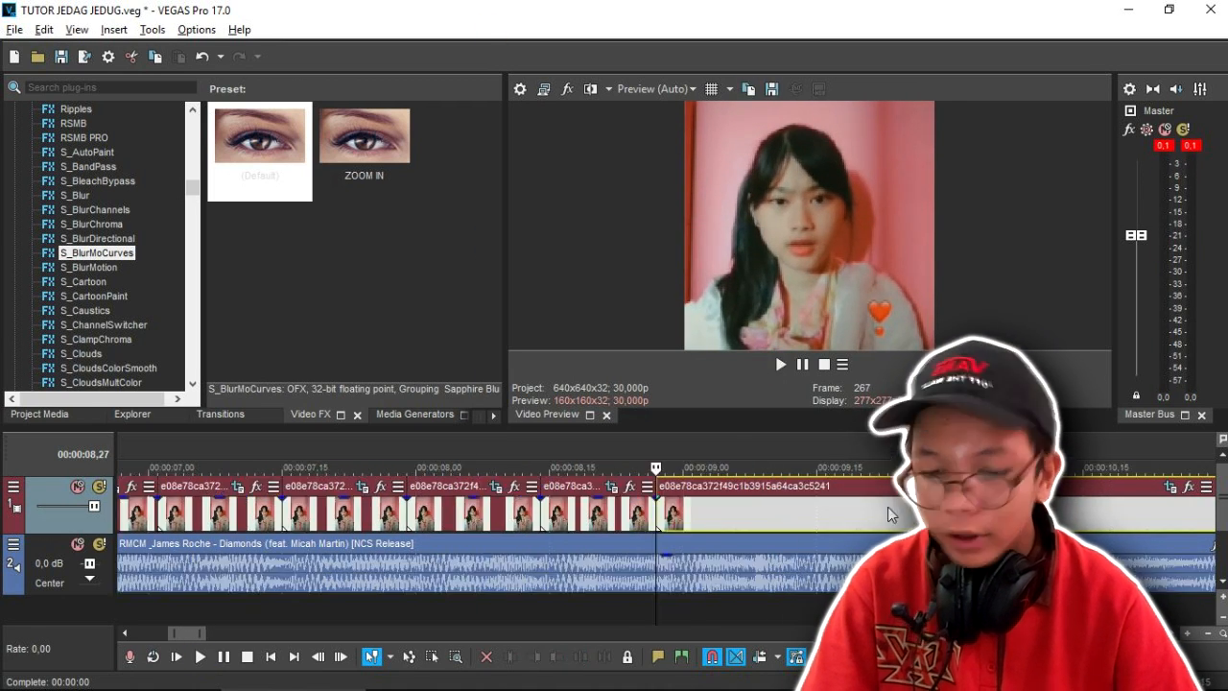
- Split the video on the beats after 00:00:08,27, up to about 00:00:10,10
scroll(797, 525, up, 2)
key(space)
scroll(799, 526, down, 1)
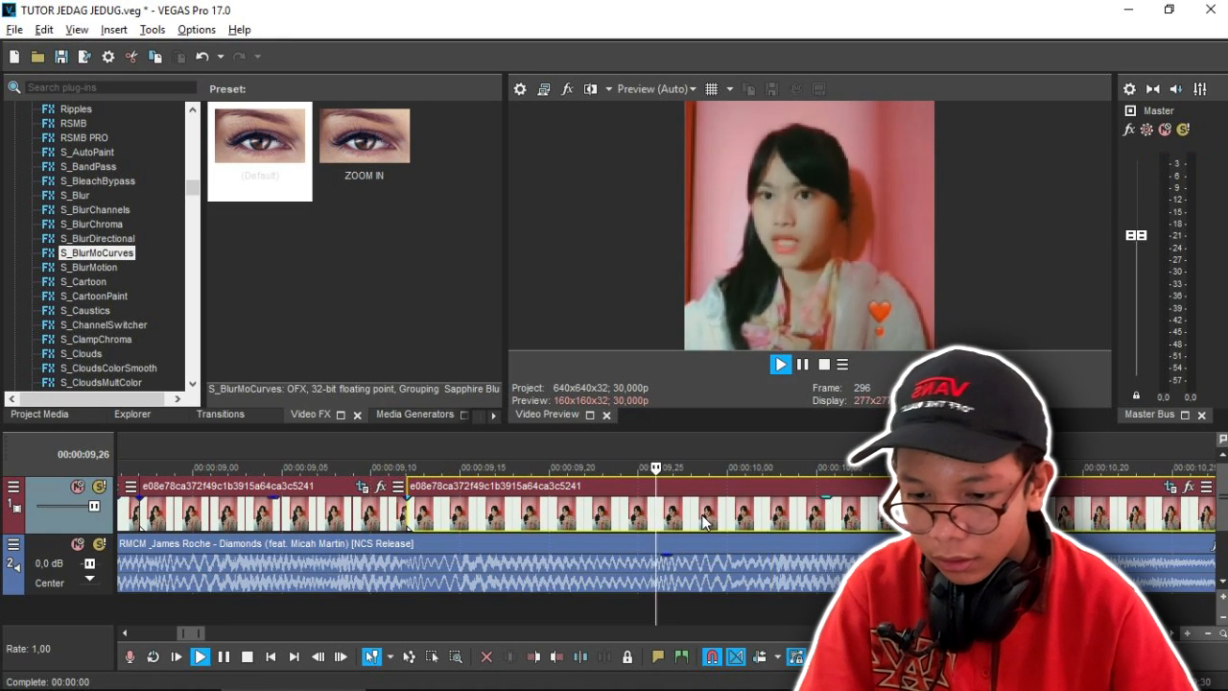
key(Return)
key(Right)
key(s)
scroll(811, 518, down, 2)
key(space)
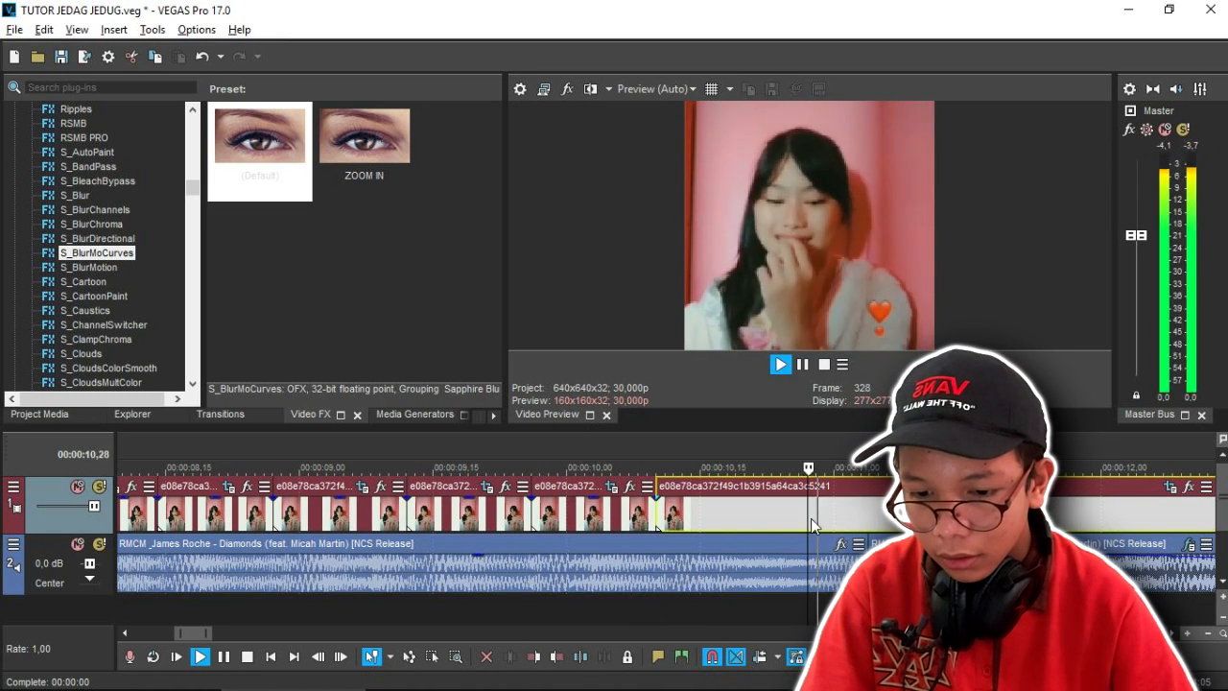
- Split the video on the remaining beats through the song's crossfade, ending with a cut at 00:00:11,08
key(s)
key(space)
key(Return)
key(s)
scroll(794, 524, down, 1)
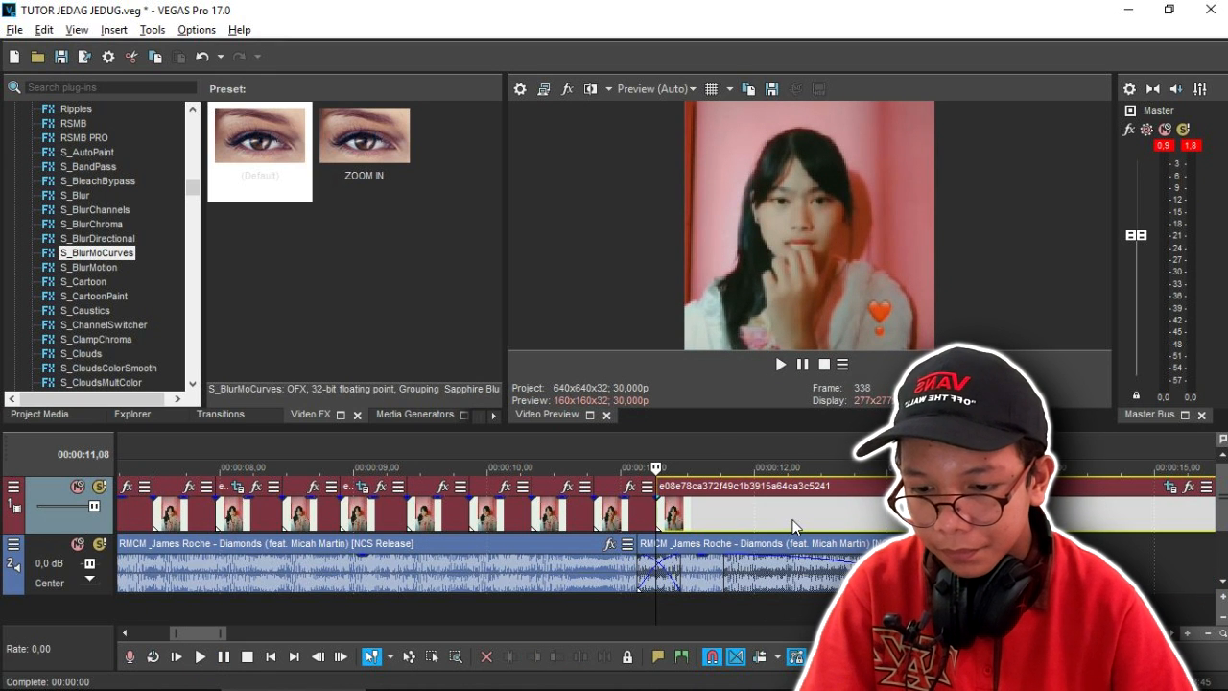
- Trim the last video piece to the song's end and delete that piece after the cut at 00:00:11,08
scroll(792, 527, down, 1)
drag(1009, 513, 823, 513)
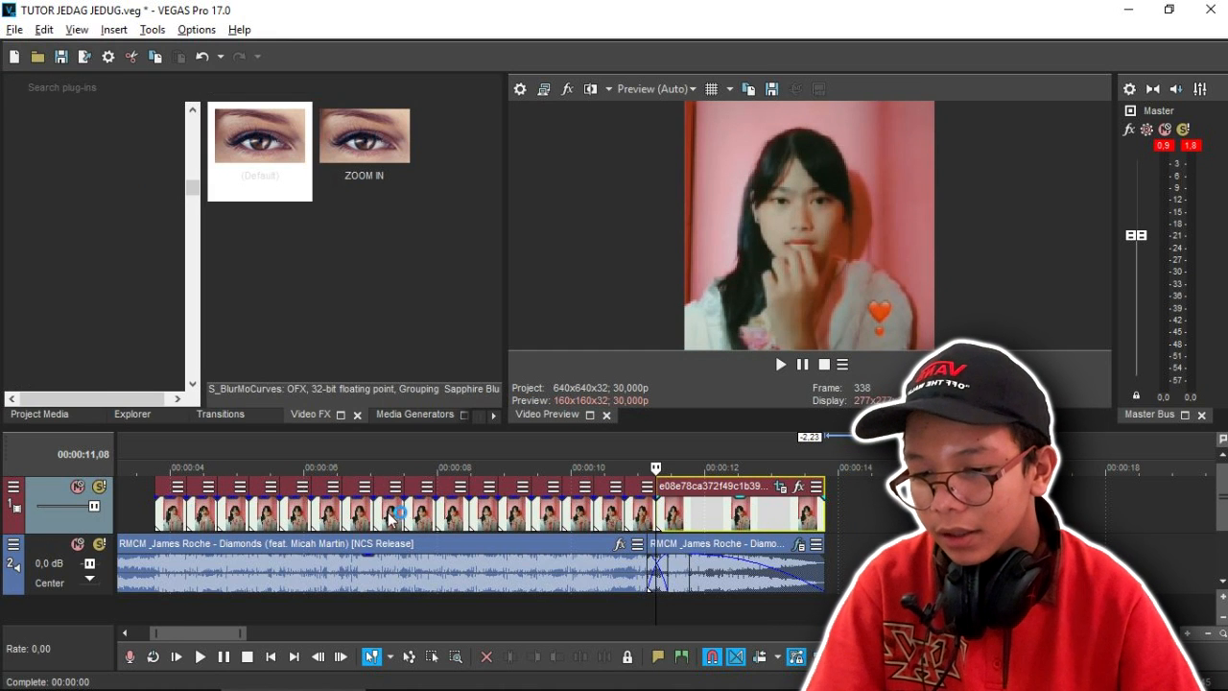
scroll(703, 520, up, 3)
right_click(703, 519)
click(739, 338)
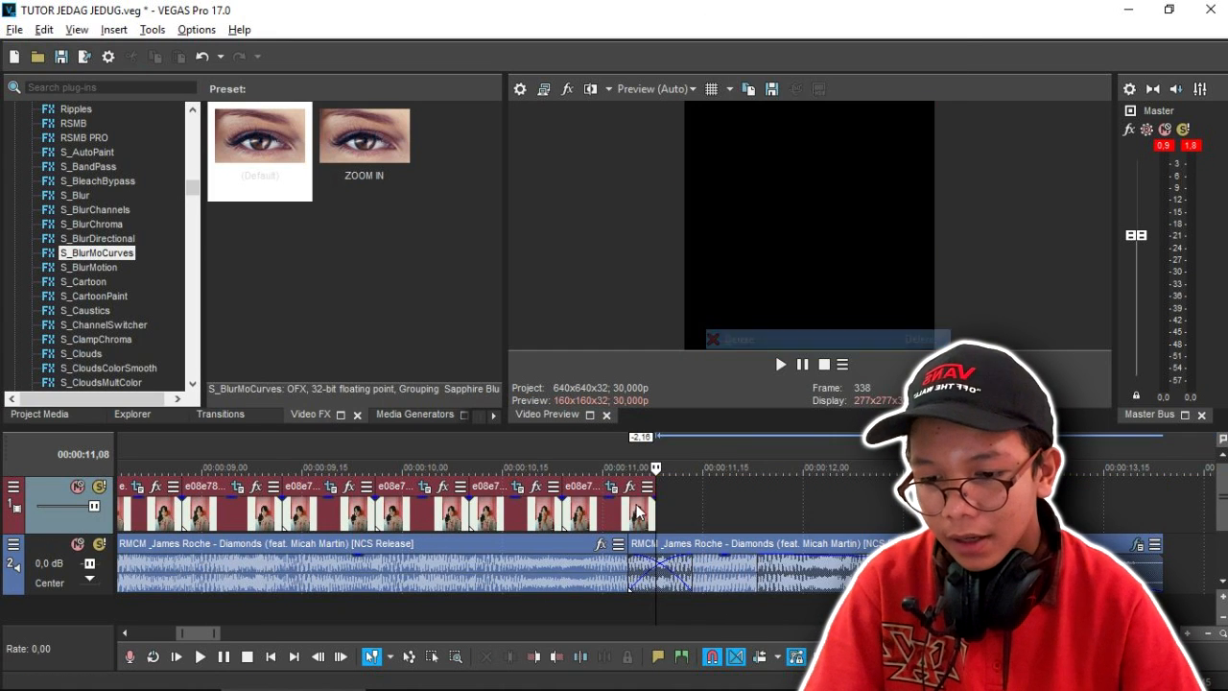
- Play the end of the beat-cut video with the song and save the project
click(529, 530)
key(space)
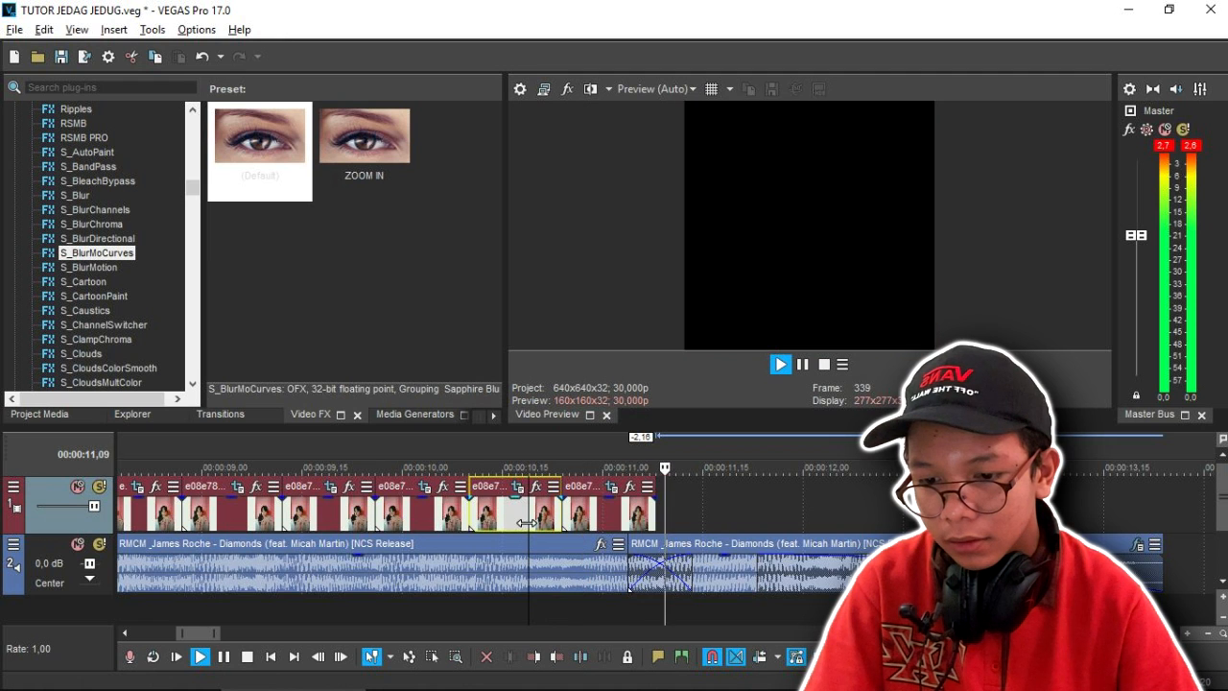
key(space)
scroll(799, 534, down, 2)
key(ctrl+s)
- Apply the default preset of the S_BlurMoCurves effect to the first video piece at 00:00:03,23
scroll(384, 536, down, 3)
click(186, 517)
scroll(556, 513, up, 3)
scroll(516, 516, up, 3)
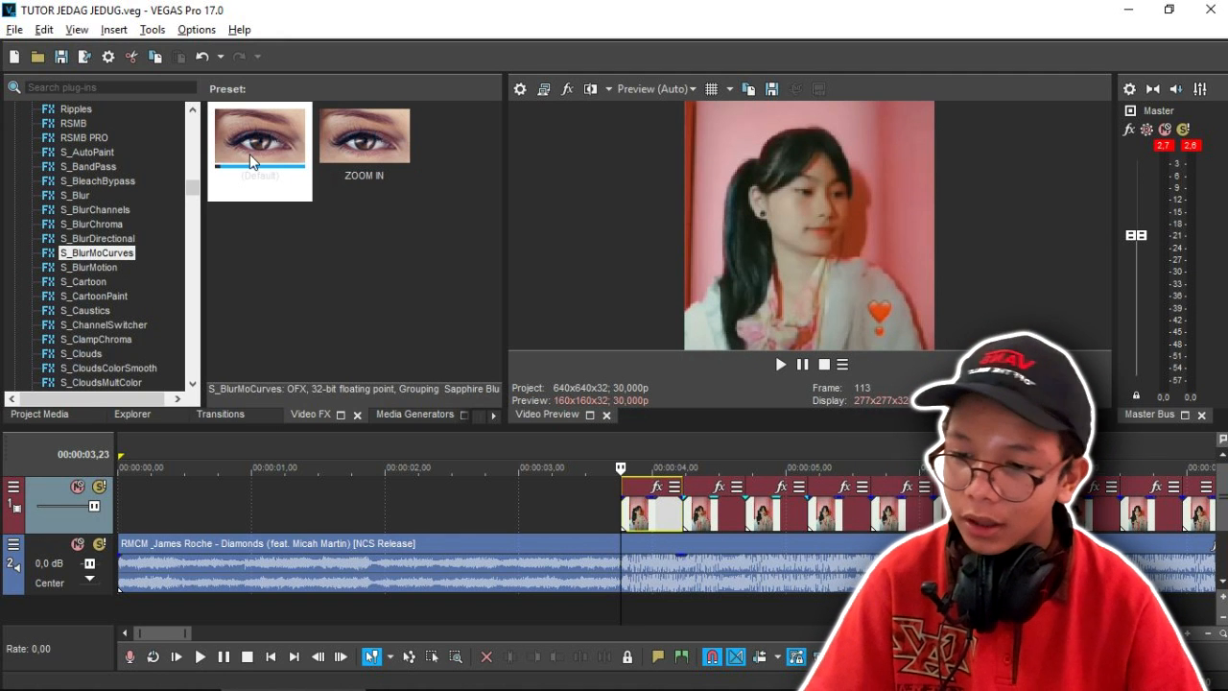
drag(247, 154, 563, 397)
drag(631, 515, 633, 519)
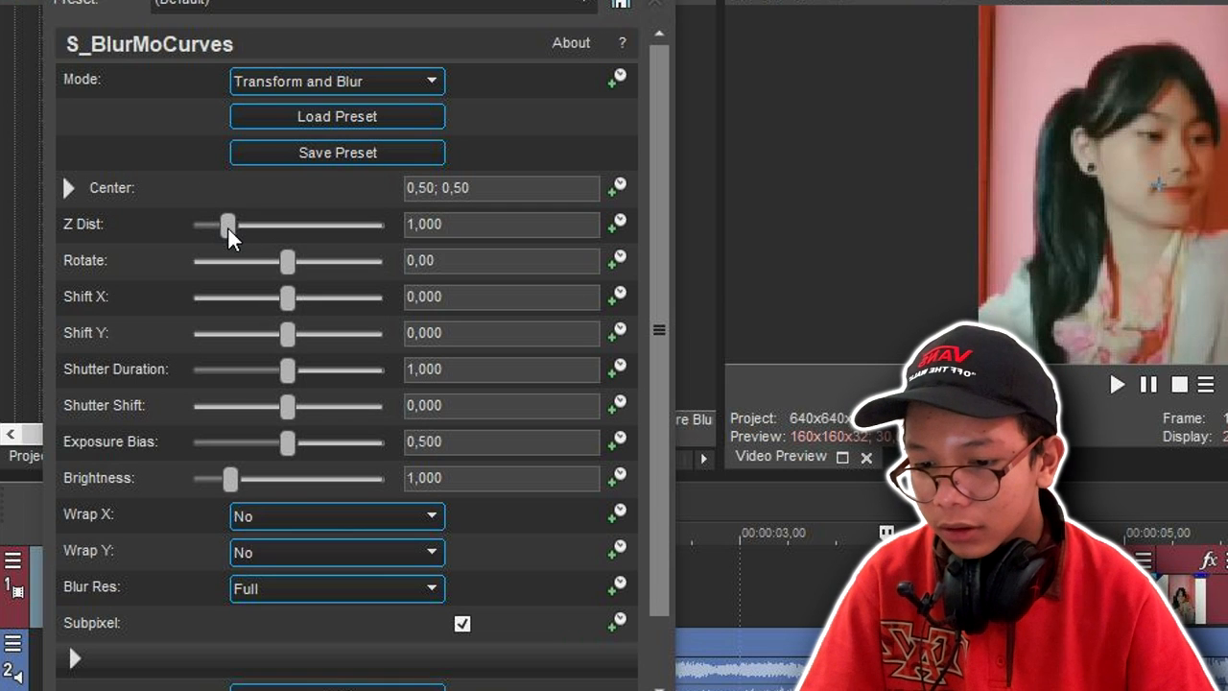
- Animate the Z Dist parameter of S_BlurMoCurves and set its starting keyframe to 0,100
click(618, 223)
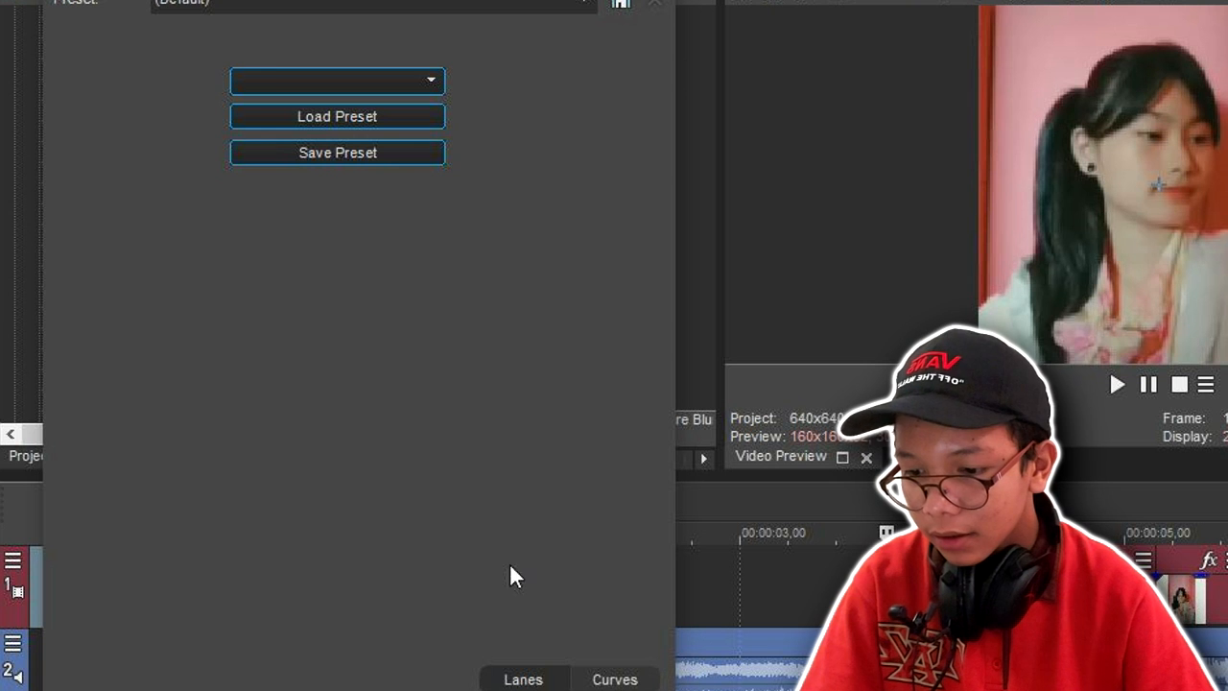
drag(479, 0, 496, 0)
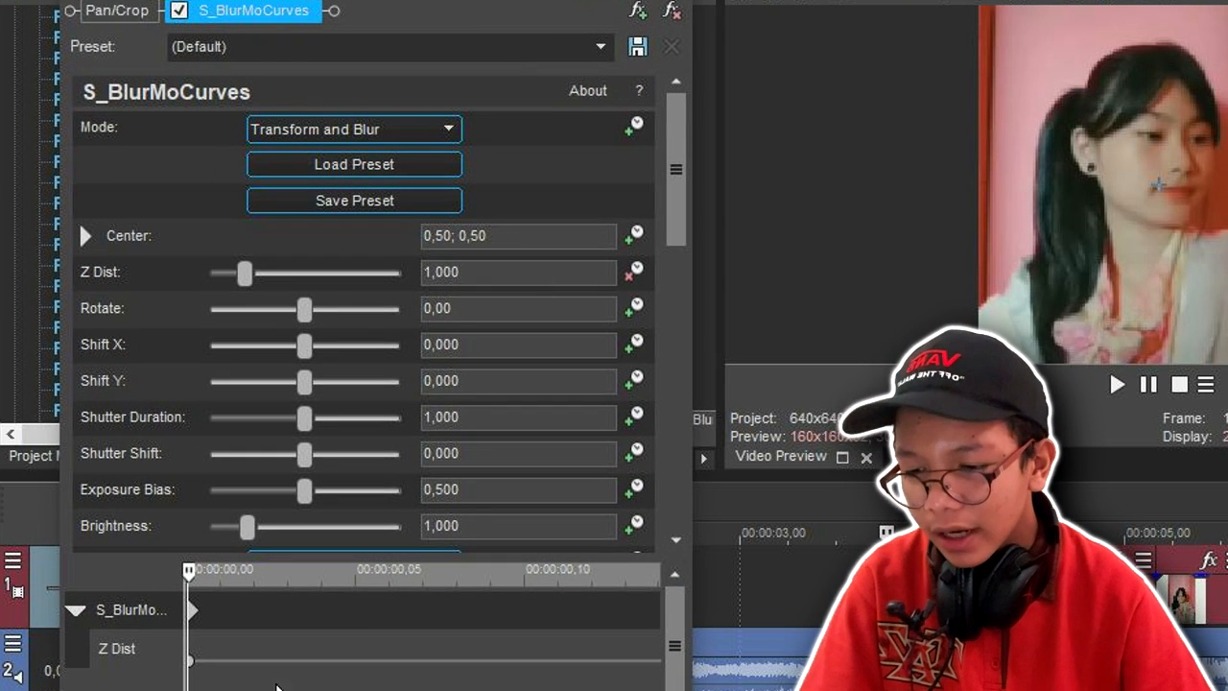
click(249, 274)
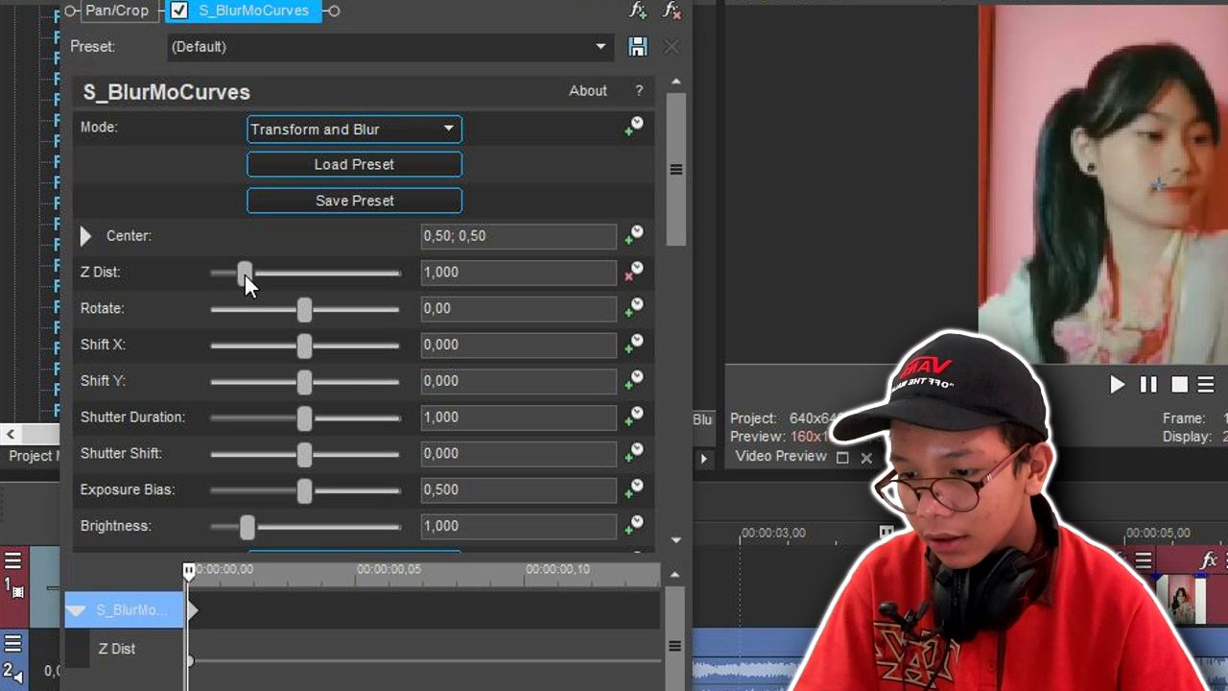
click(244, 276)
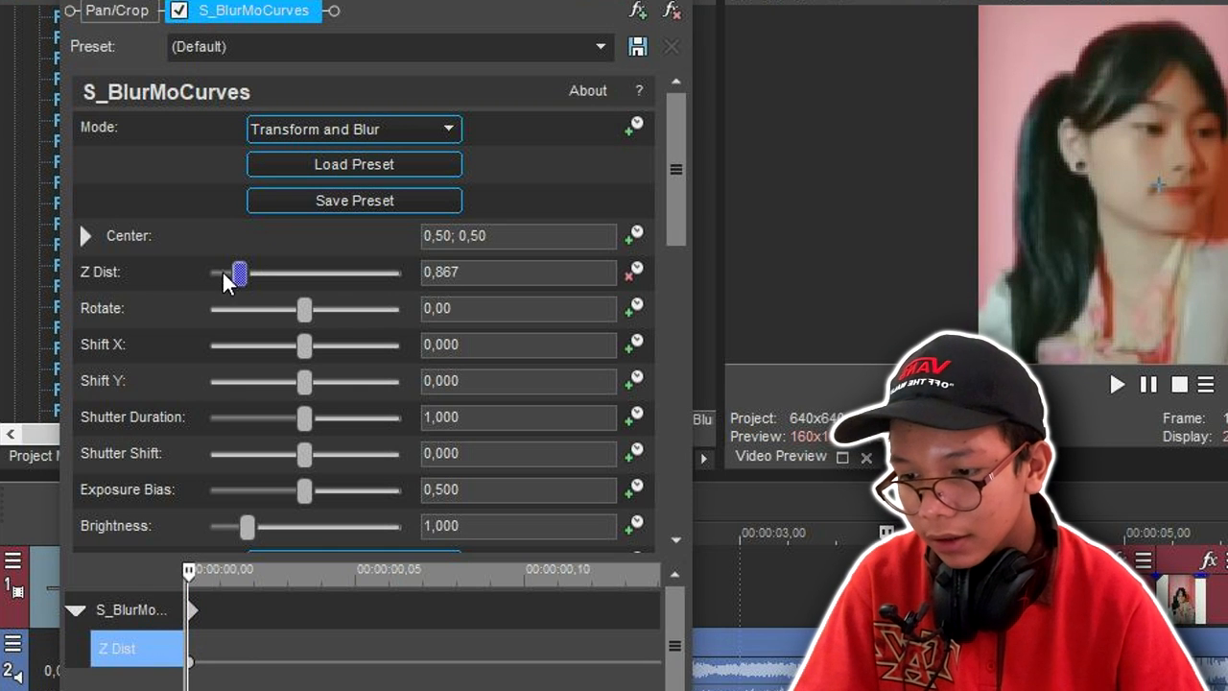
drag(221, 271, 188, 271)
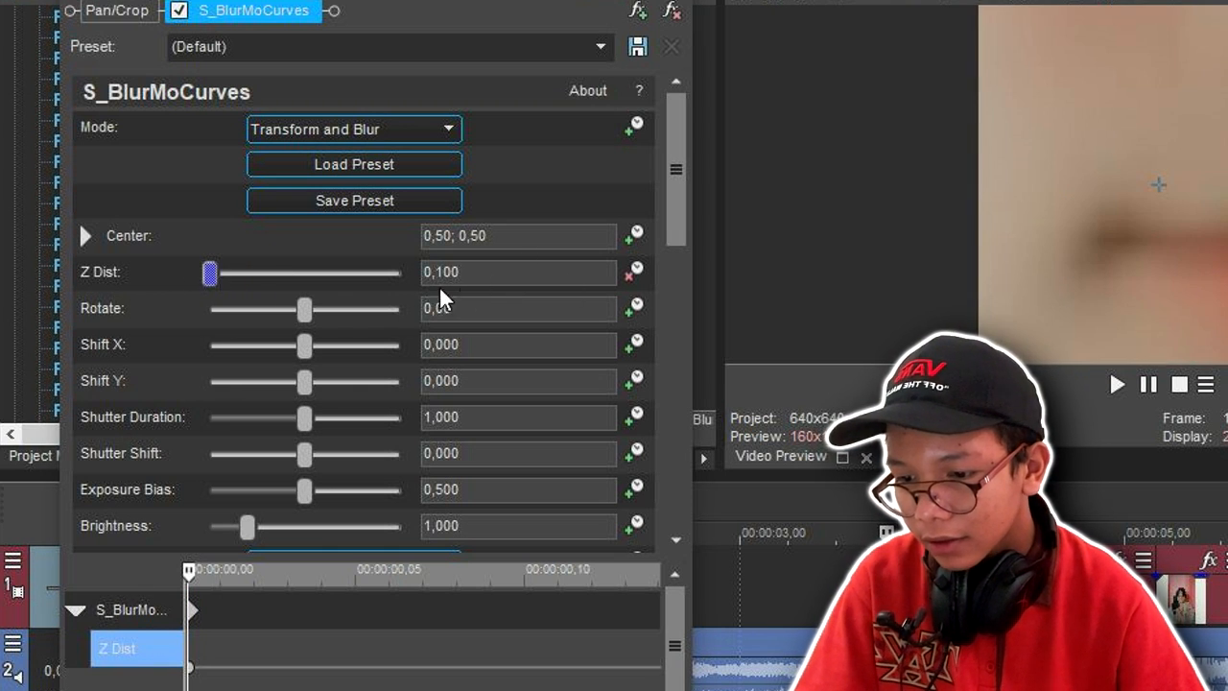
- Add a Z Dist keyframe at 00:00:00,06 with a higher value and sync the effect's cursor with the timeline
mouse_move(188, 573)
mouse_down()
mouse_move(313, 573)
mouse_move(167, 570)
mouse_up()
key(space)
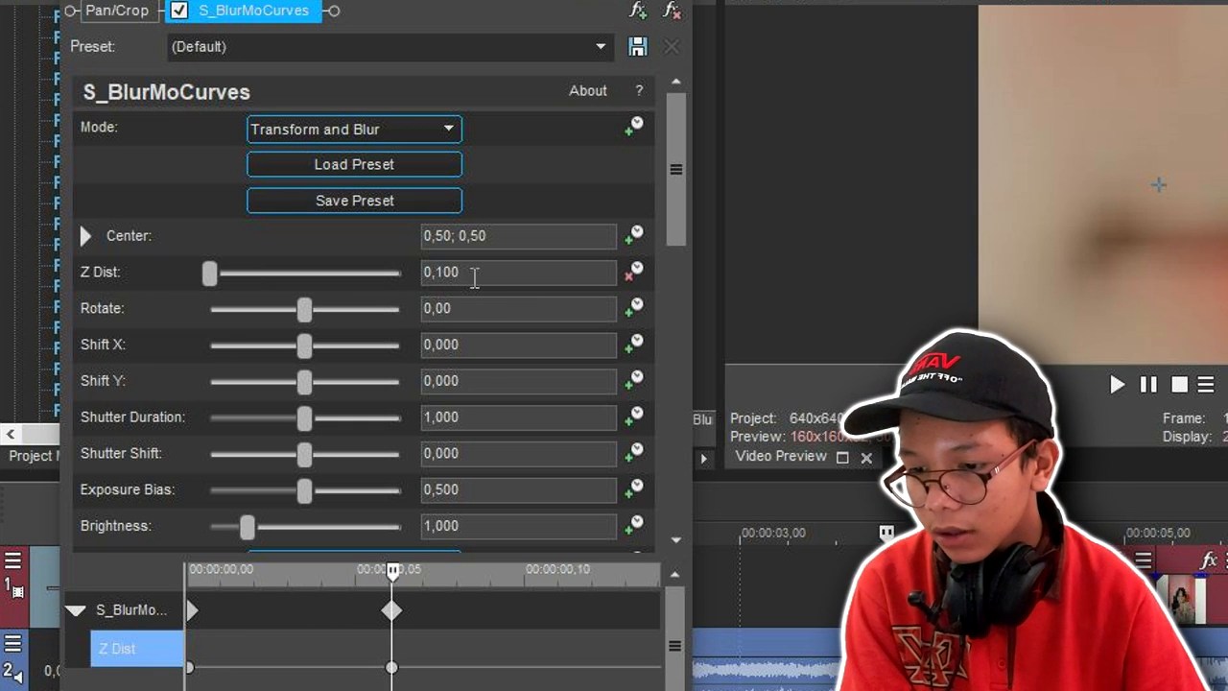
text(1)
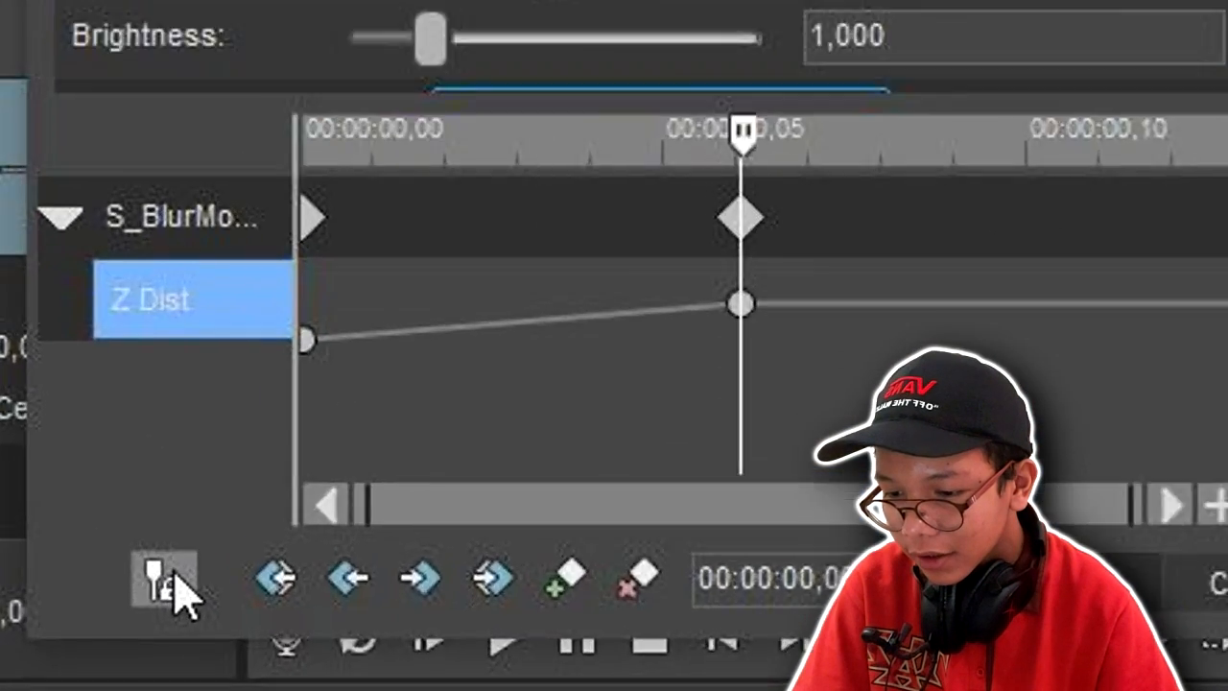
click(119, 615)
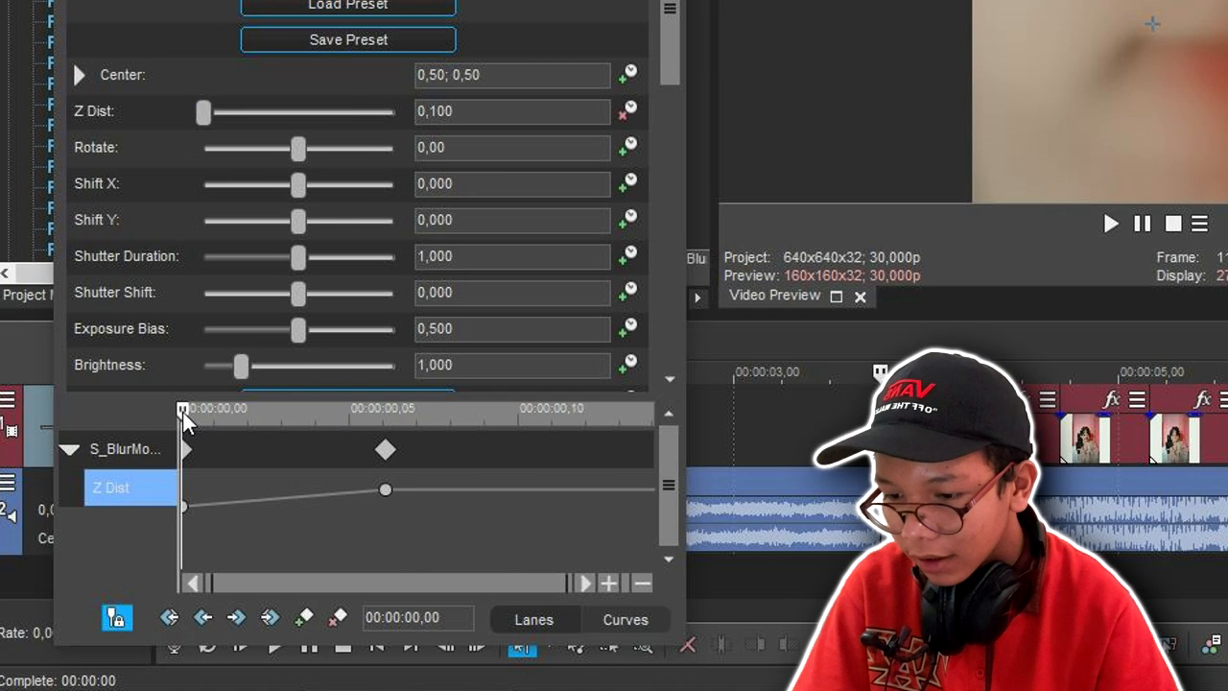
- Set Wrap X and Wrap Y to Reflect and the Z Dist keyframe at 00:00:00,06 to 1,000
drag(185, 416, 384, 414)
scroll(273, 181, down, 3)
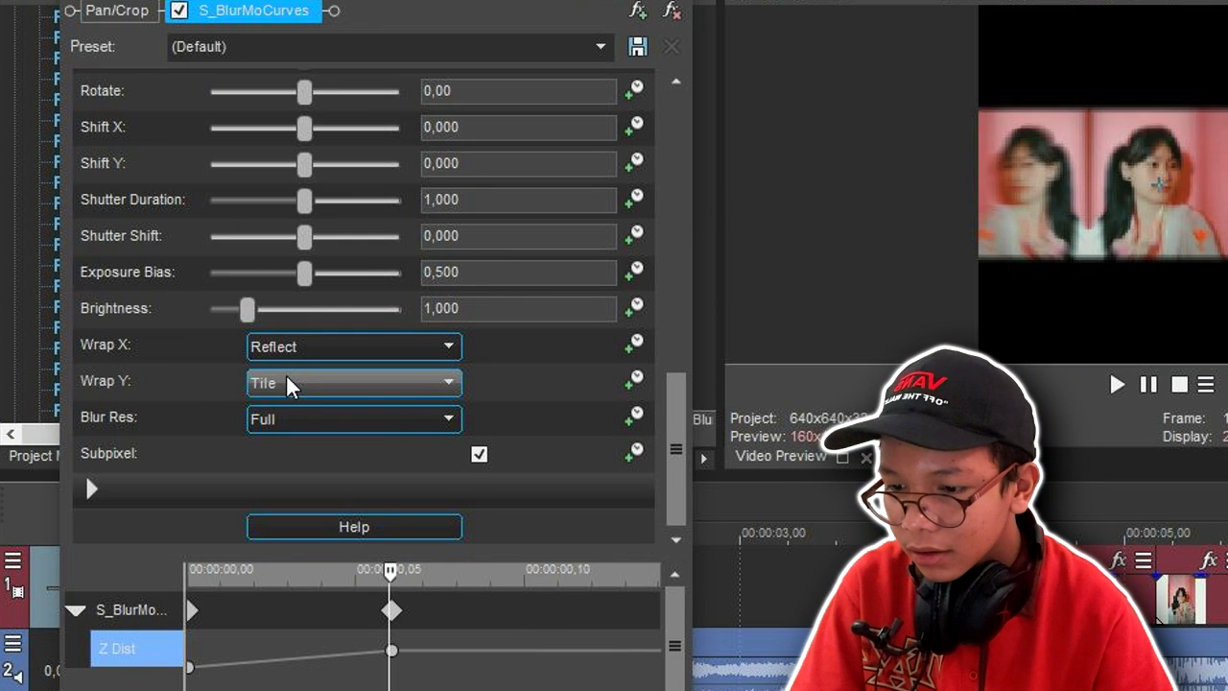
scroll(286, 381, down, 1)
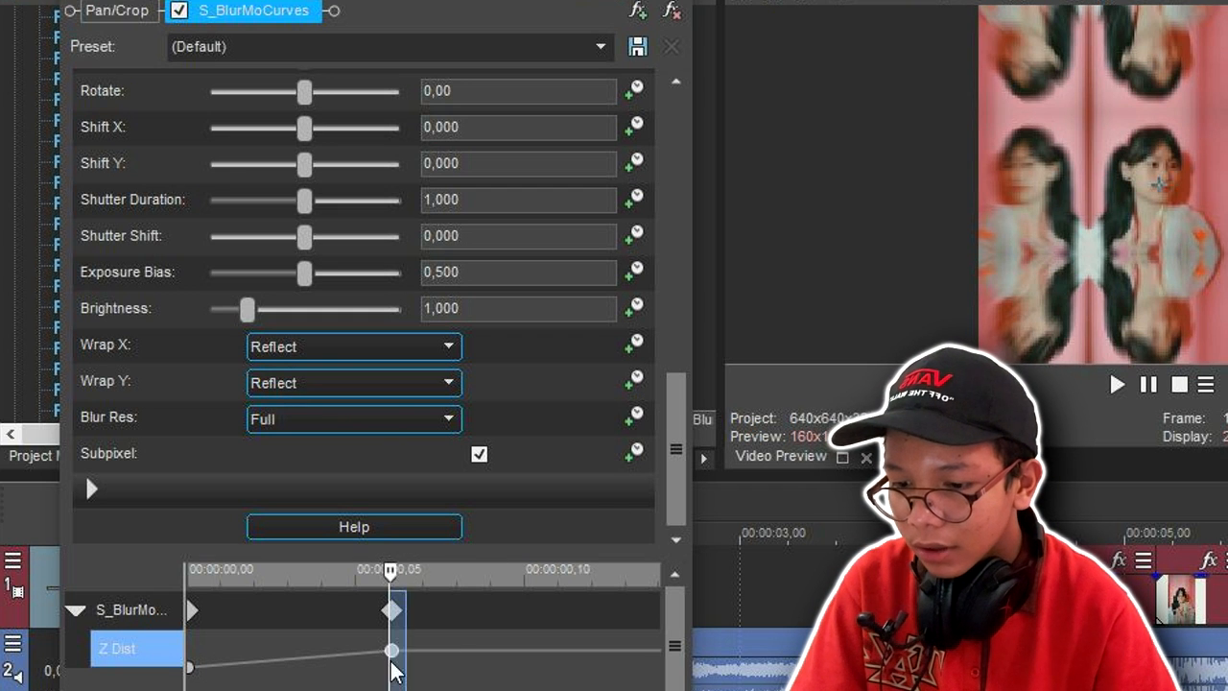
scroll(452, 220, up, 3)
drag(305, 237, 247, 238)
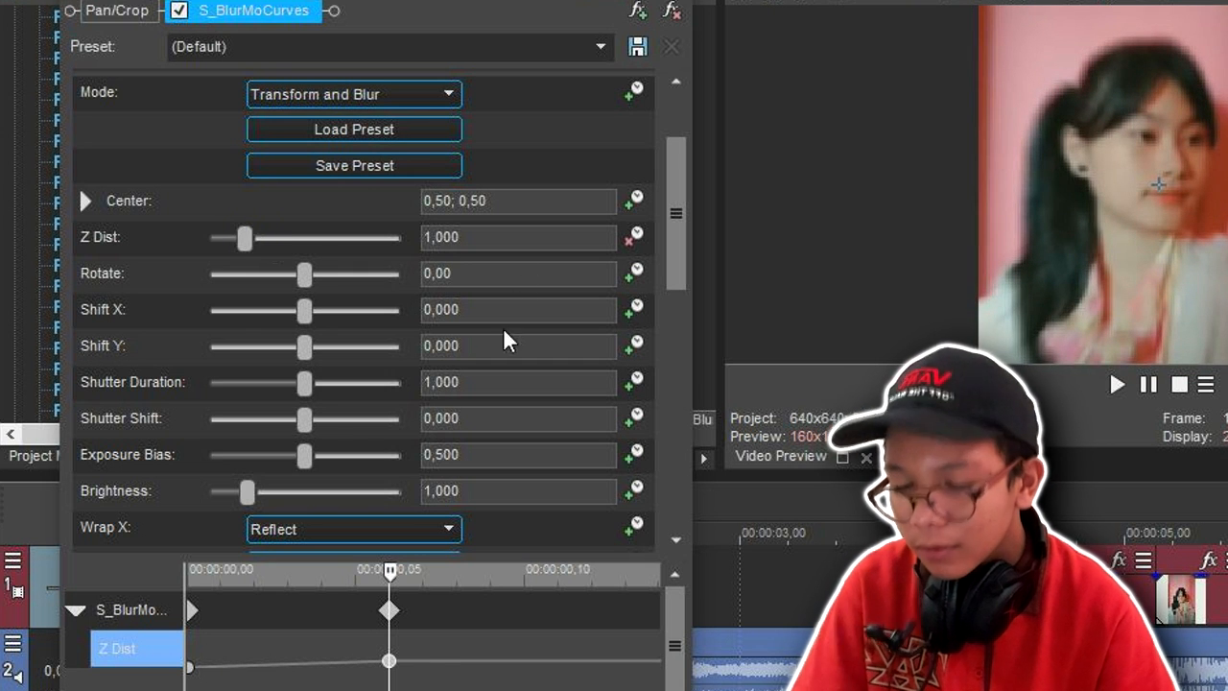
- Set the first Z Dist keyframe to Fast Fade and the second one to Slow Fade
click(191, 666)
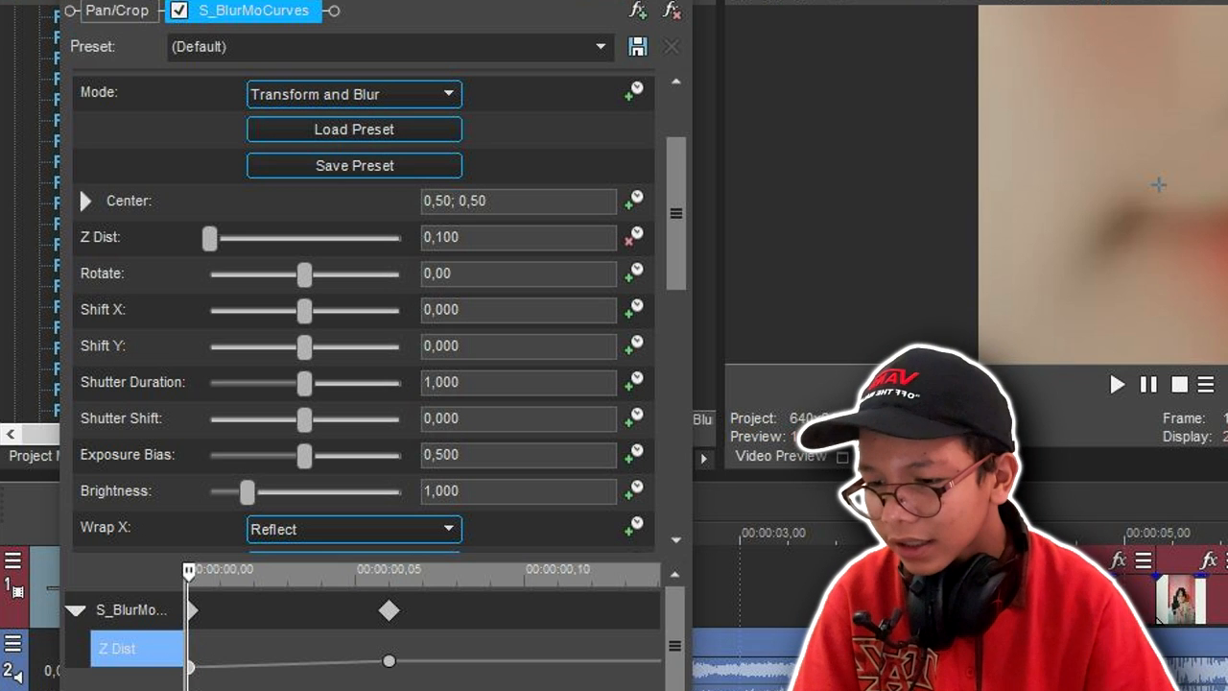
right_click(193, 672)
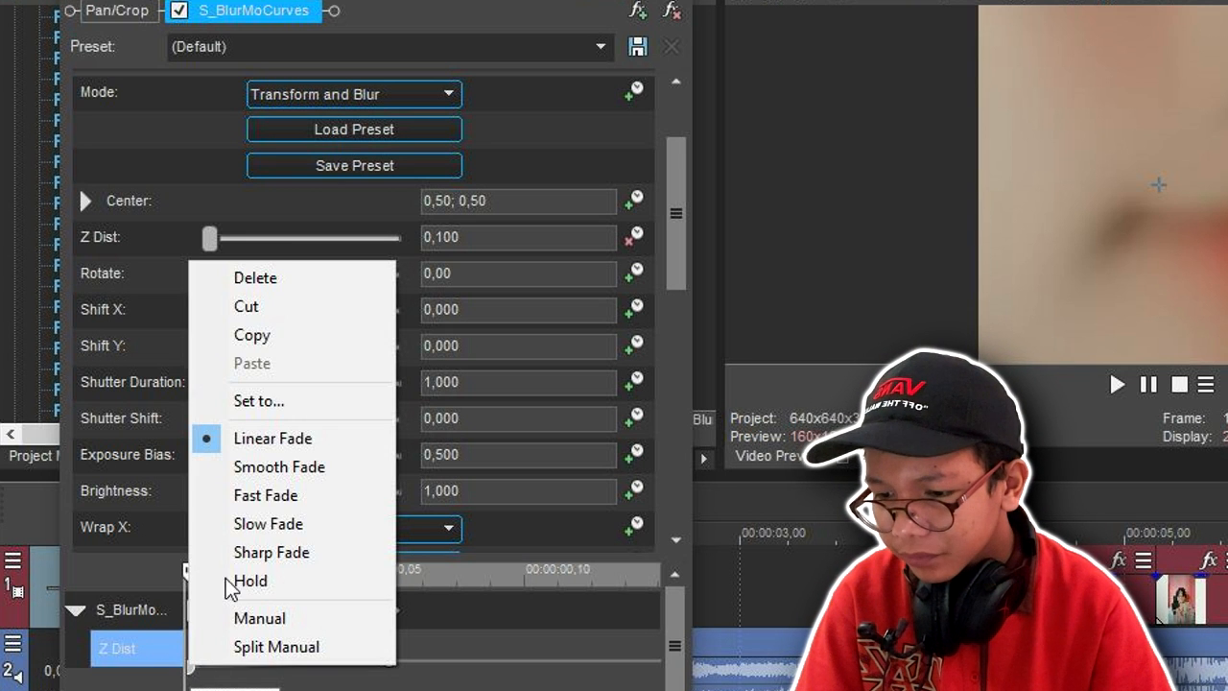
click(245, 496)
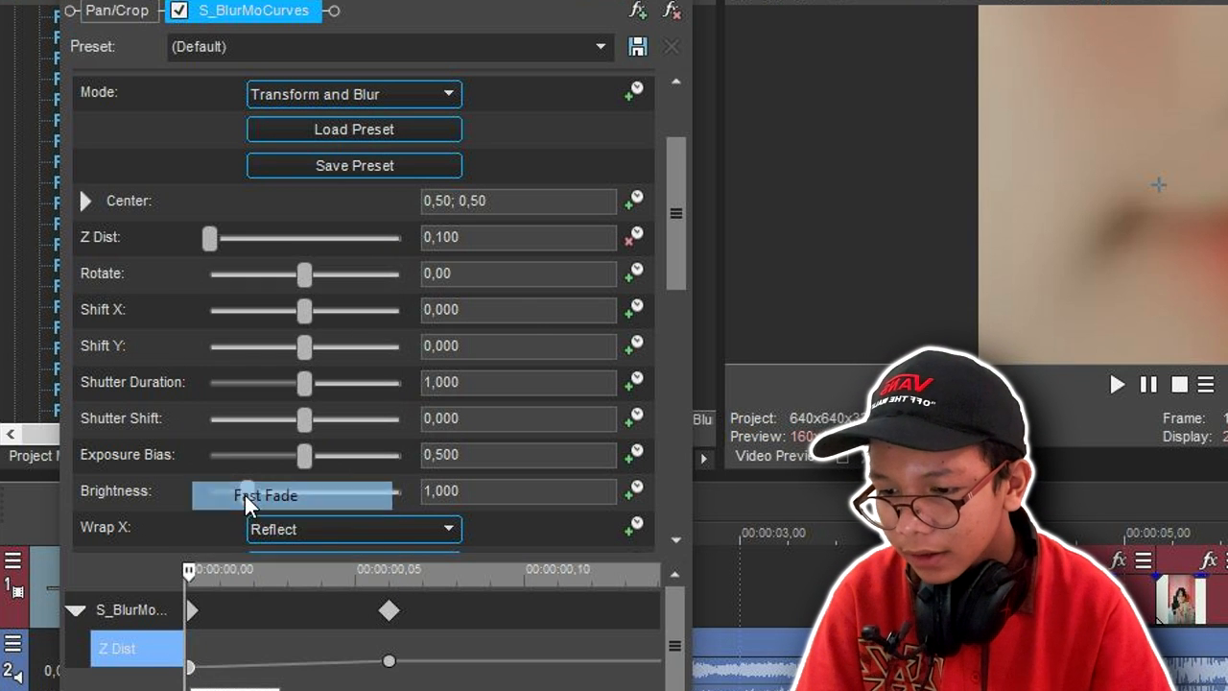
click(388, 662)
right_click(388, 662)
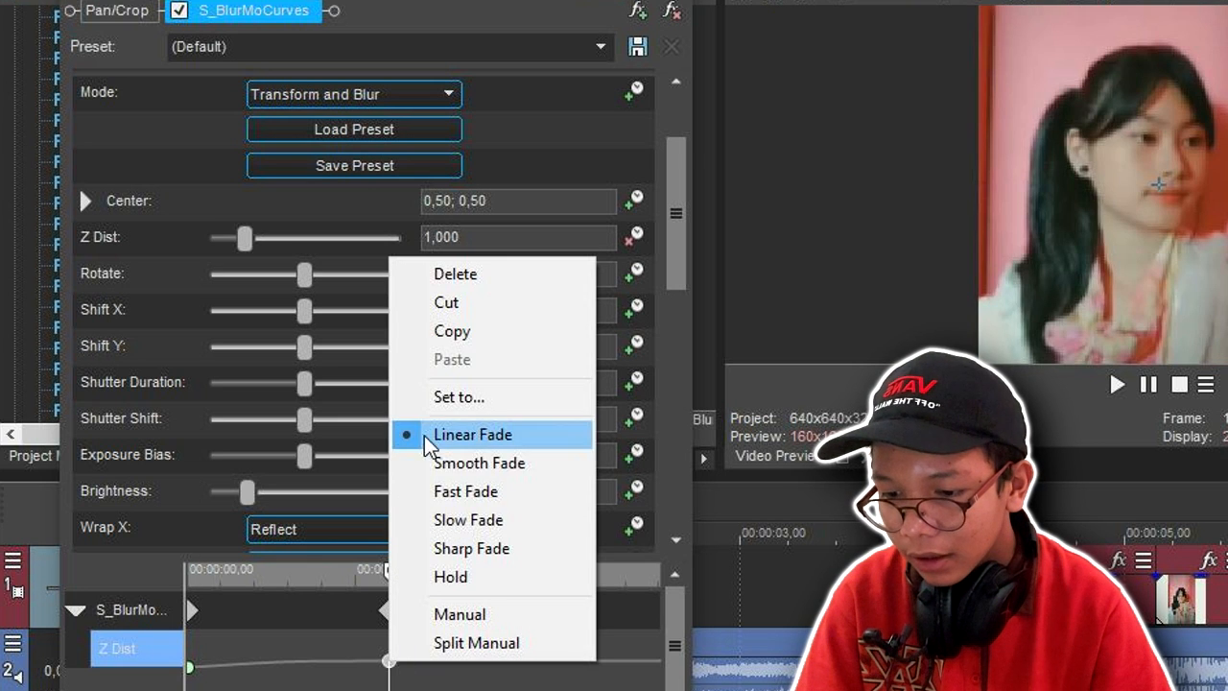
click(467, 520)
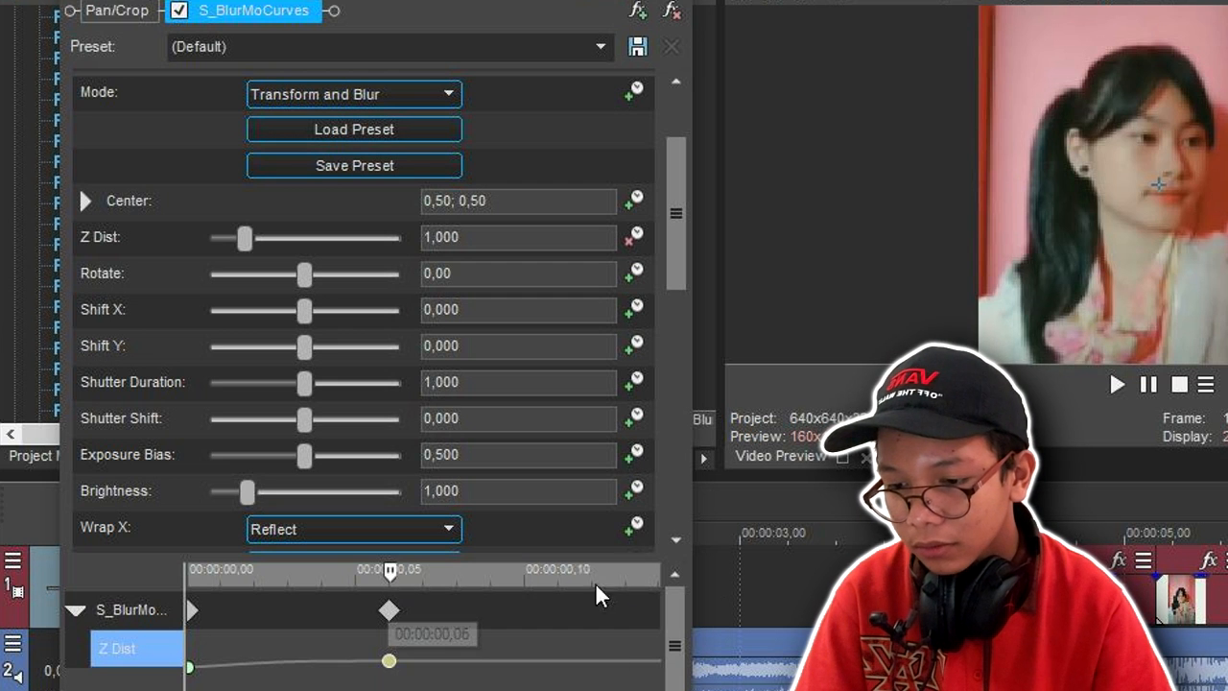
- Add a Z Dist keyframe of 0,100 at the piece's end, close the effect settings and play the zoom
key(space)
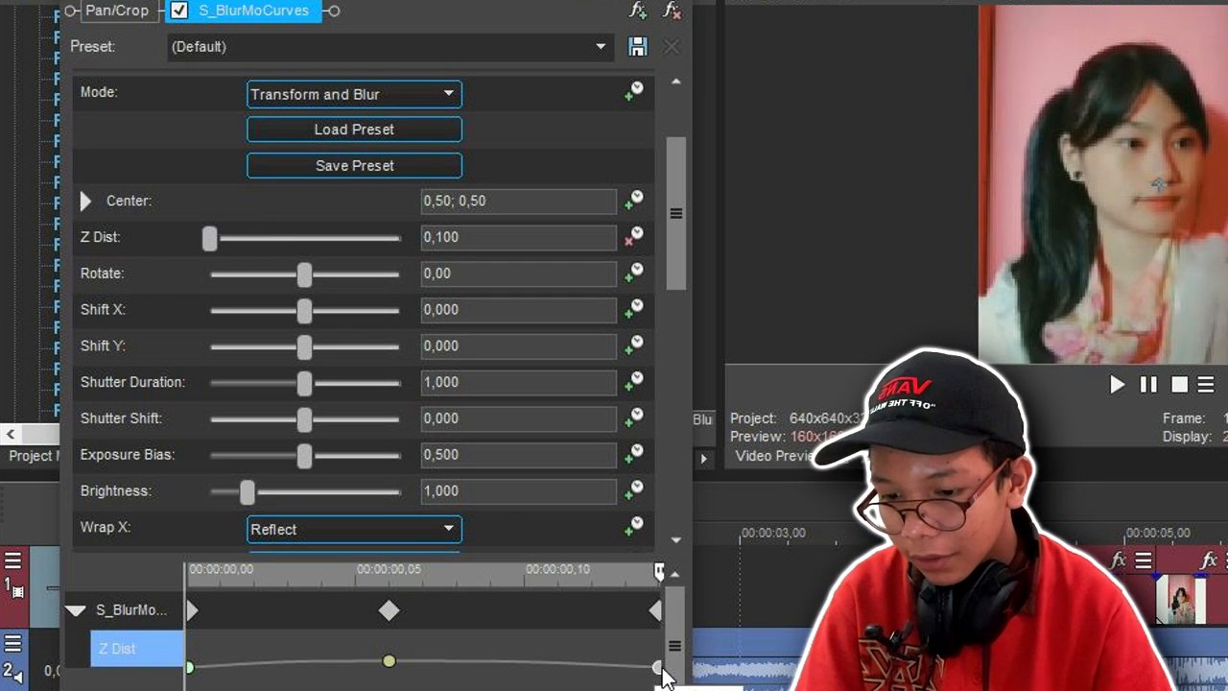
right_click(661, 669)
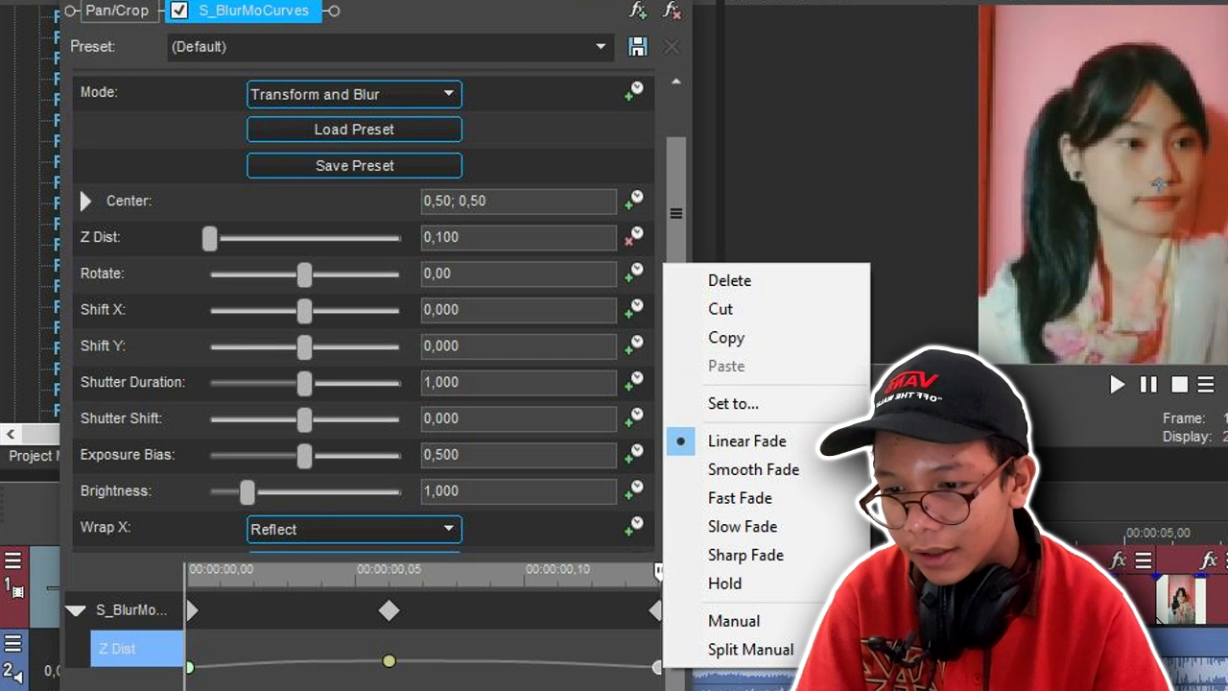
click(485, 81)
click(475, 52)
click(599, 514)
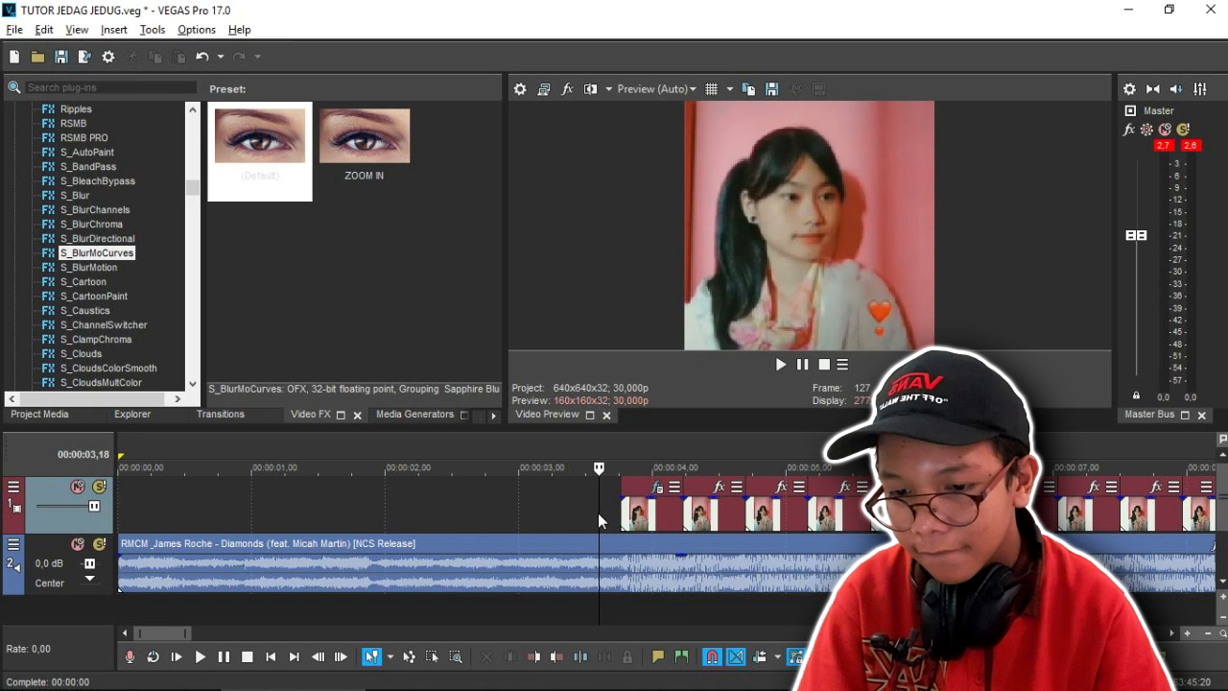
key(space)
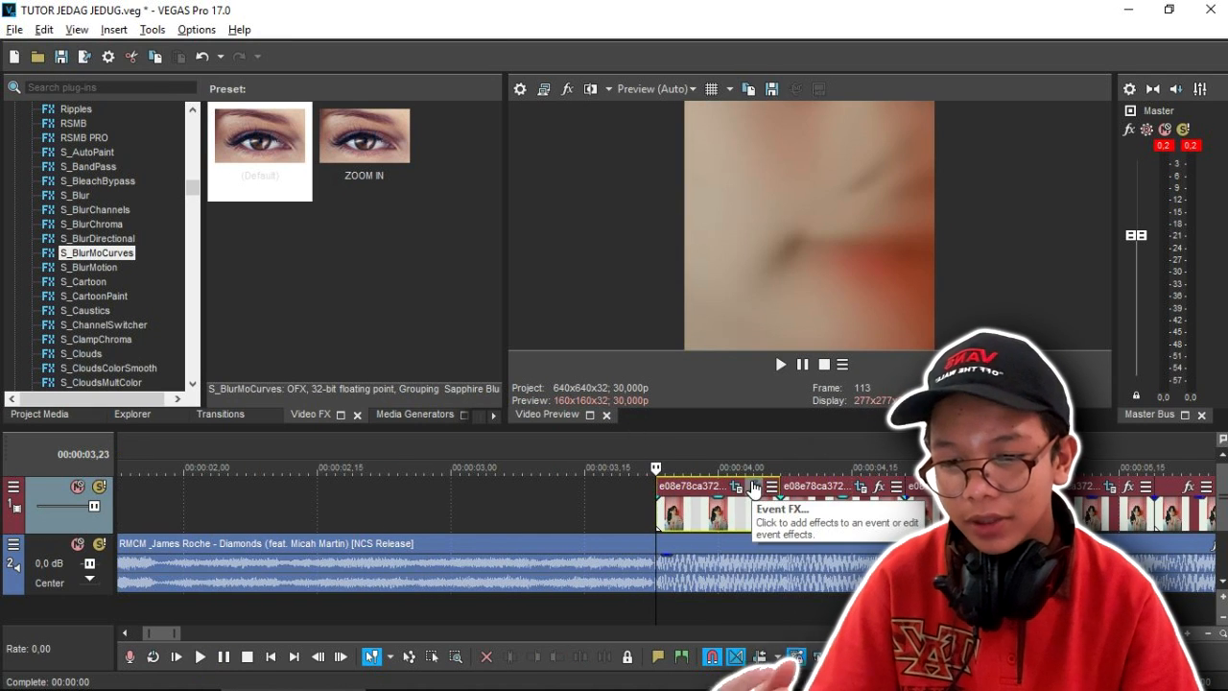
- Reopen the first video piece's effect settings and set the starting Z Dist keyframe to 0,600
click(754, 487)
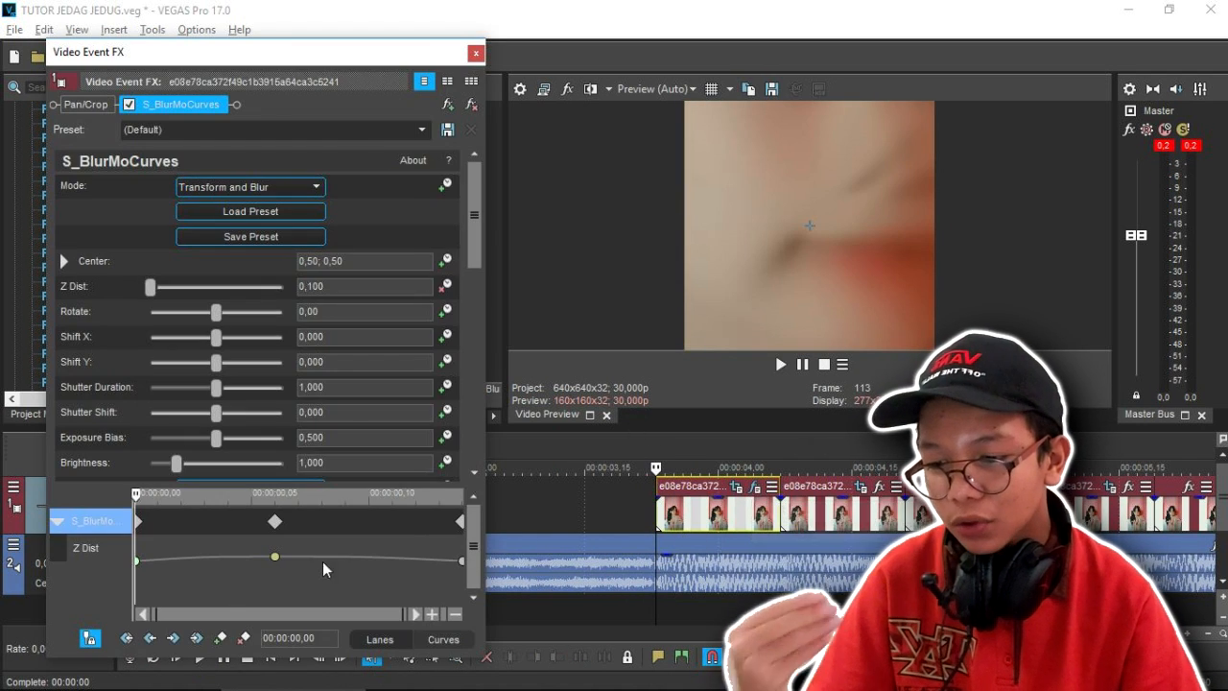
click(311, 290)
key(BackSpace)
text(6)
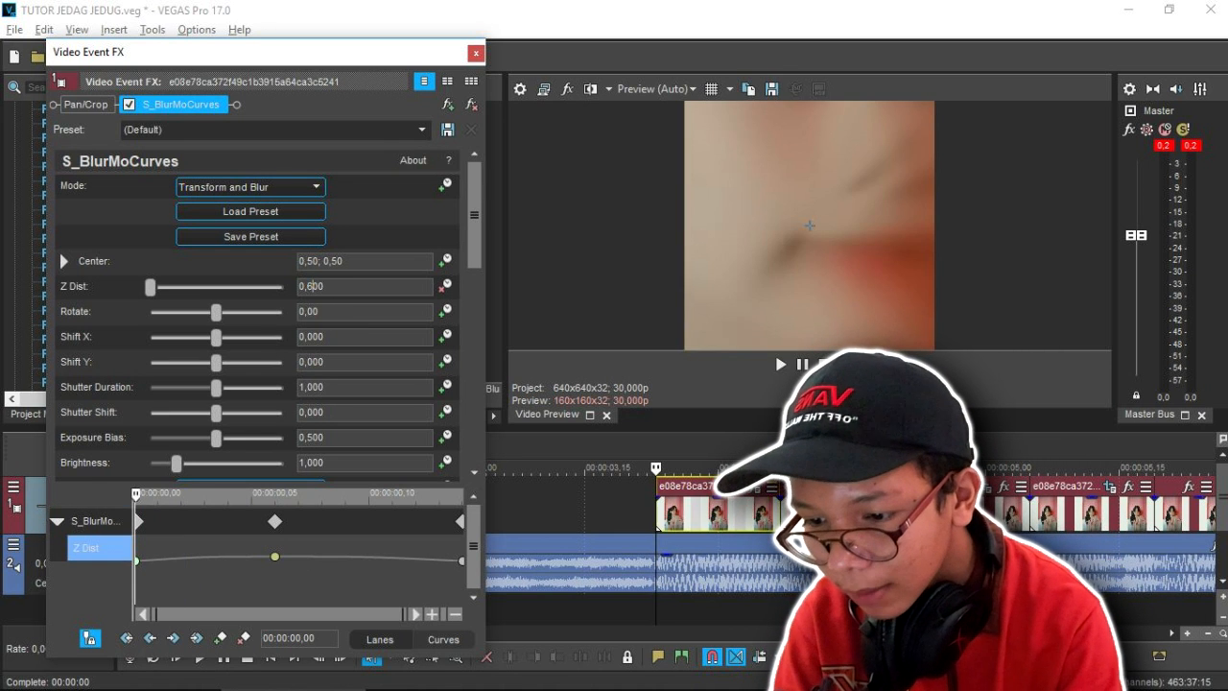
key(Return)
key(Return)
- Set the final Z Dist keyframe at 00:00:00,14 to 0,600
click(461, 521)
click(313, 286)
key(BackSpace)
text(6)
key(Return)
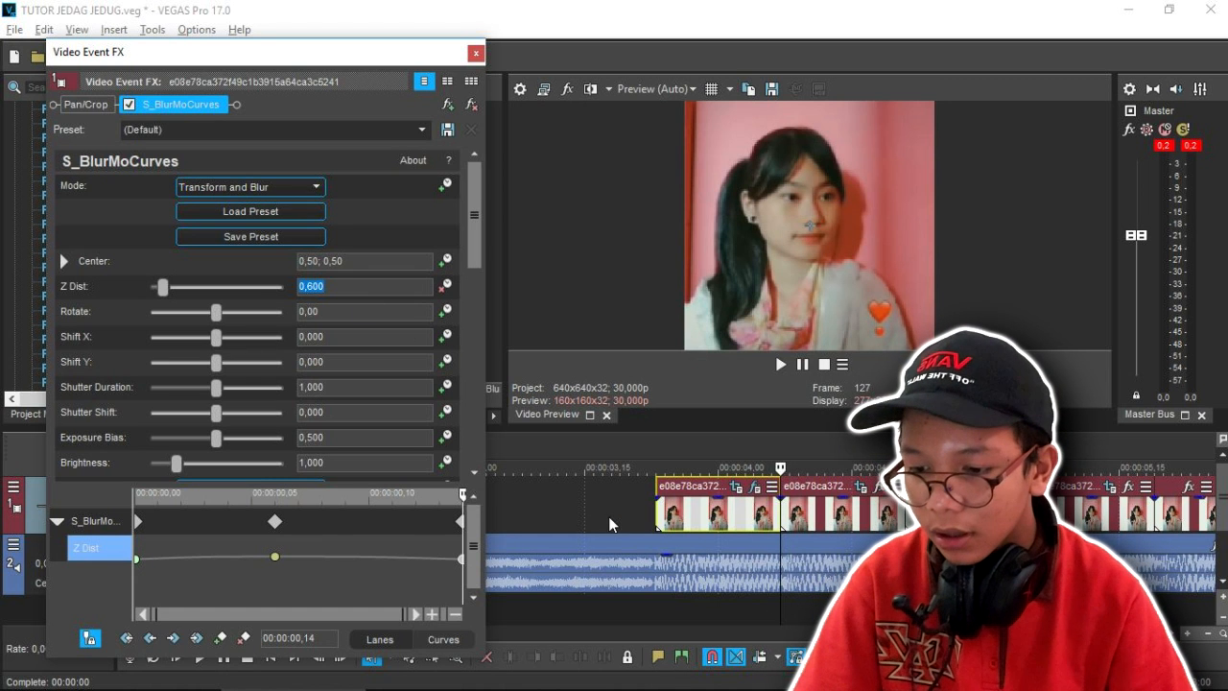
- Play the first video piece with its softened zoom and open its effect plug-in chain
click(655, 506)
key(space)
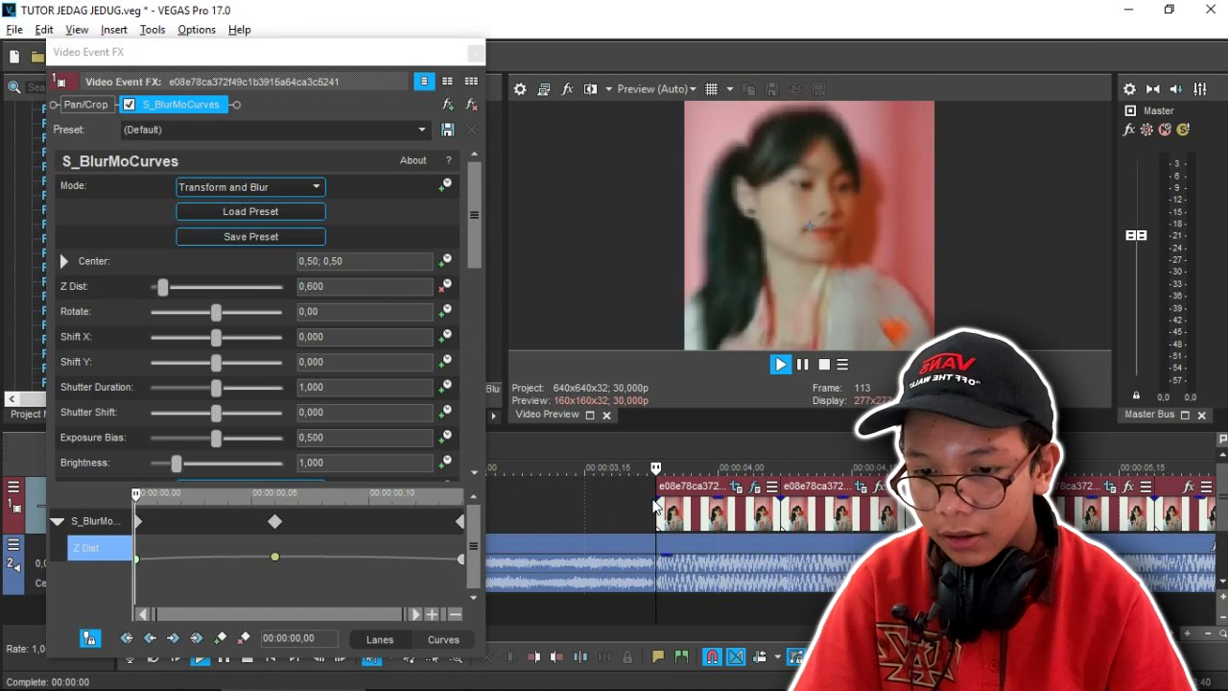
key(space)
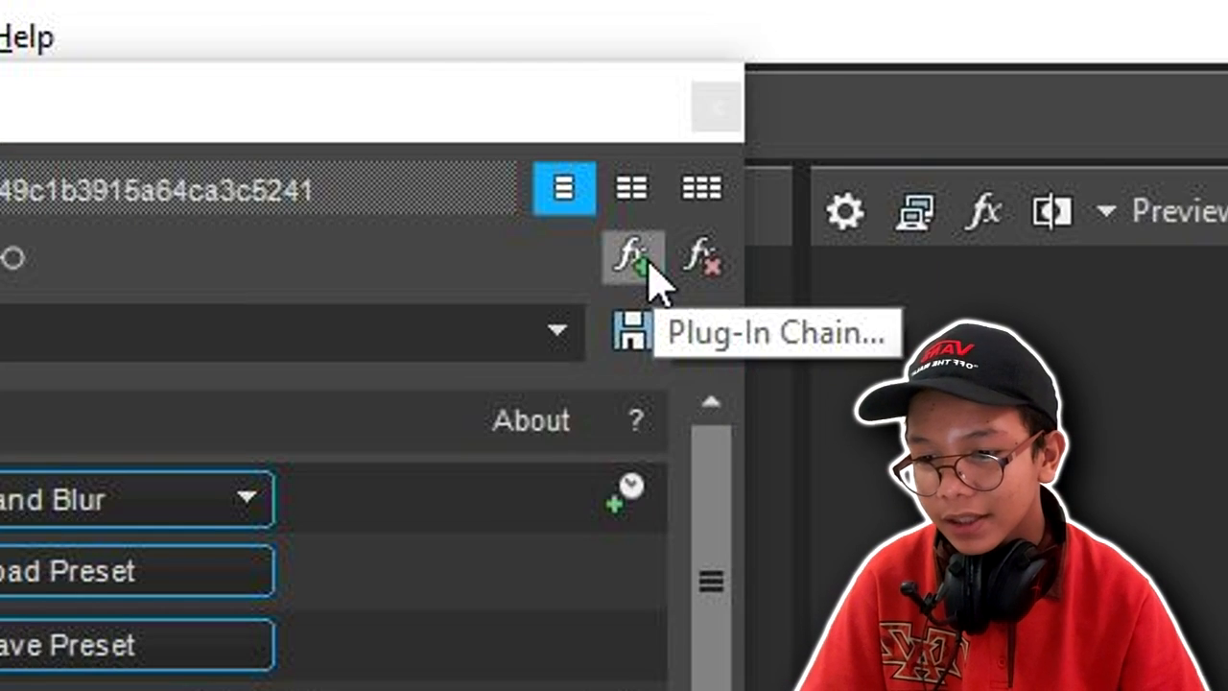
click(449, 106)
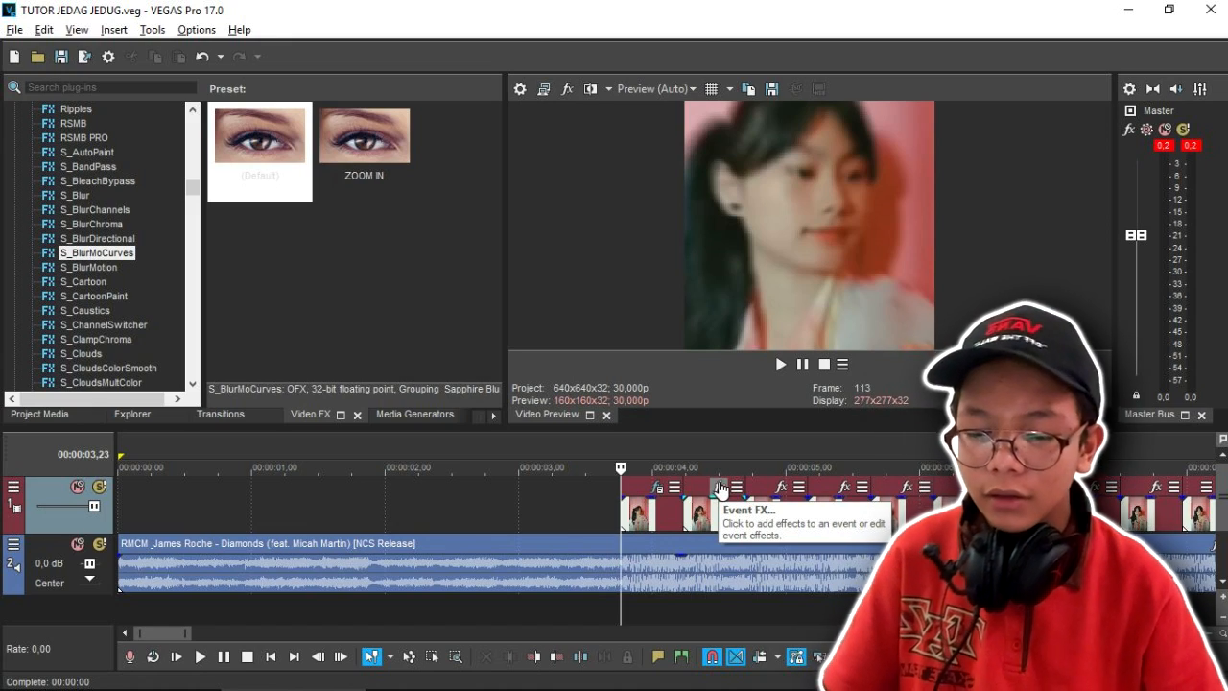
- Apply the PUNCH CEPAT filter package to the second video piece and play both animated pieces
click(722, 490)
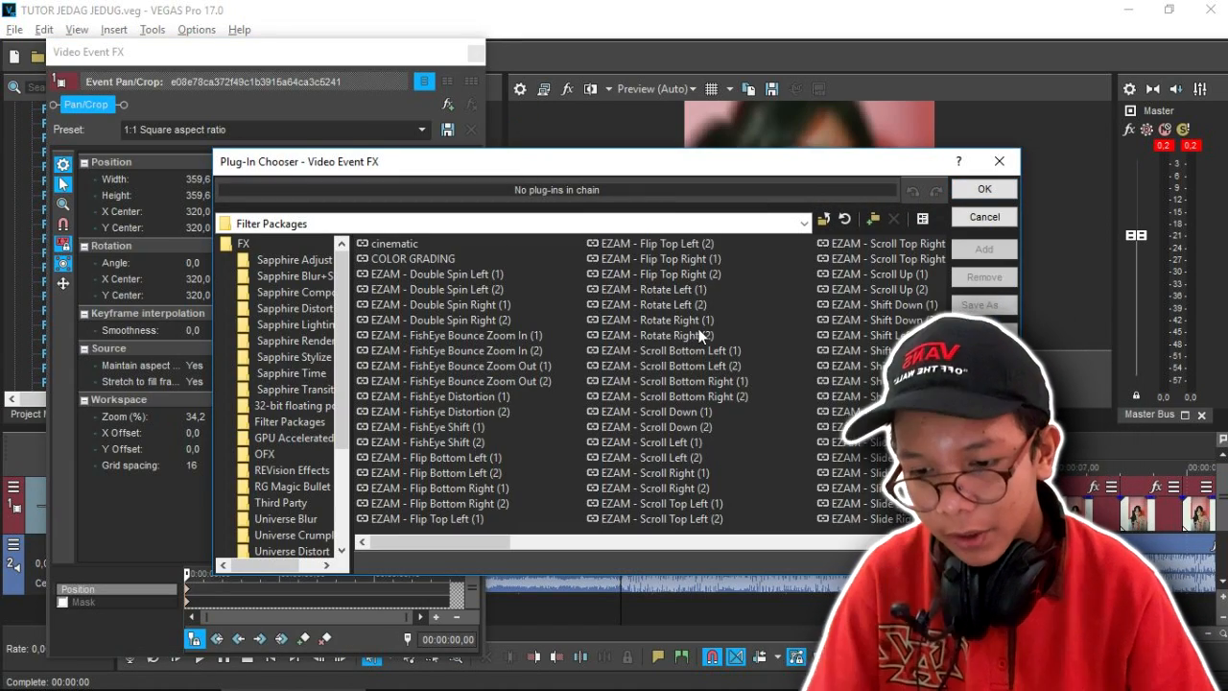
click(701, 335)
key(p)
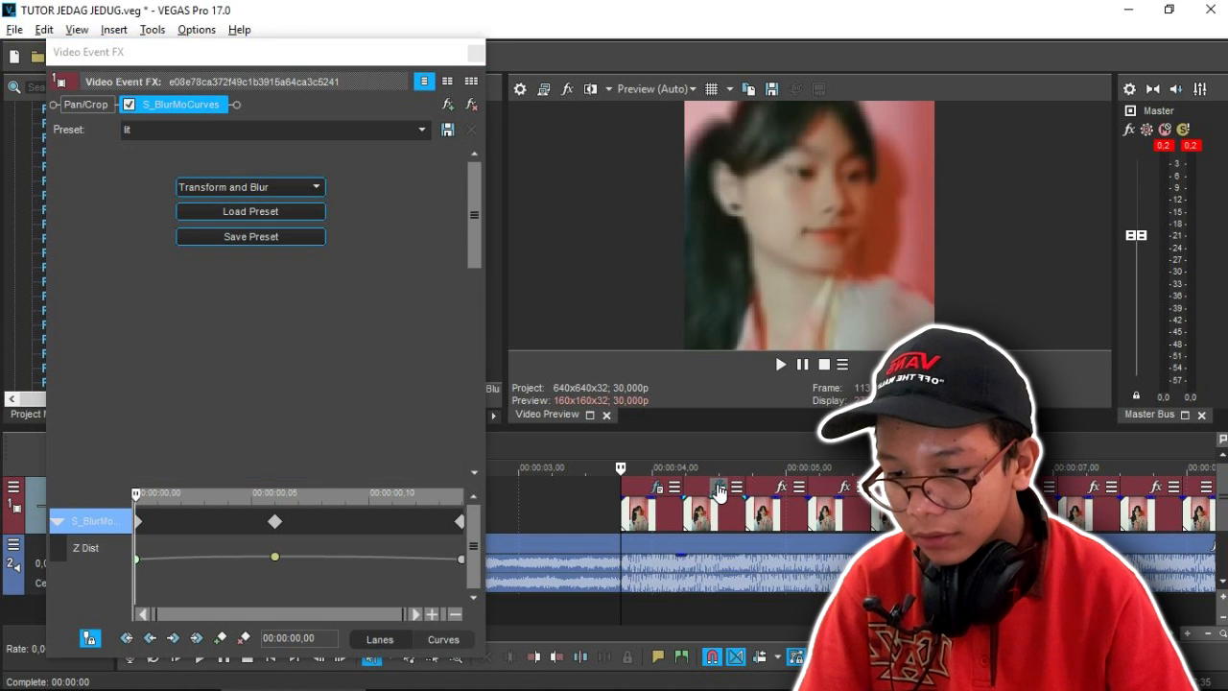
click(477, 53)
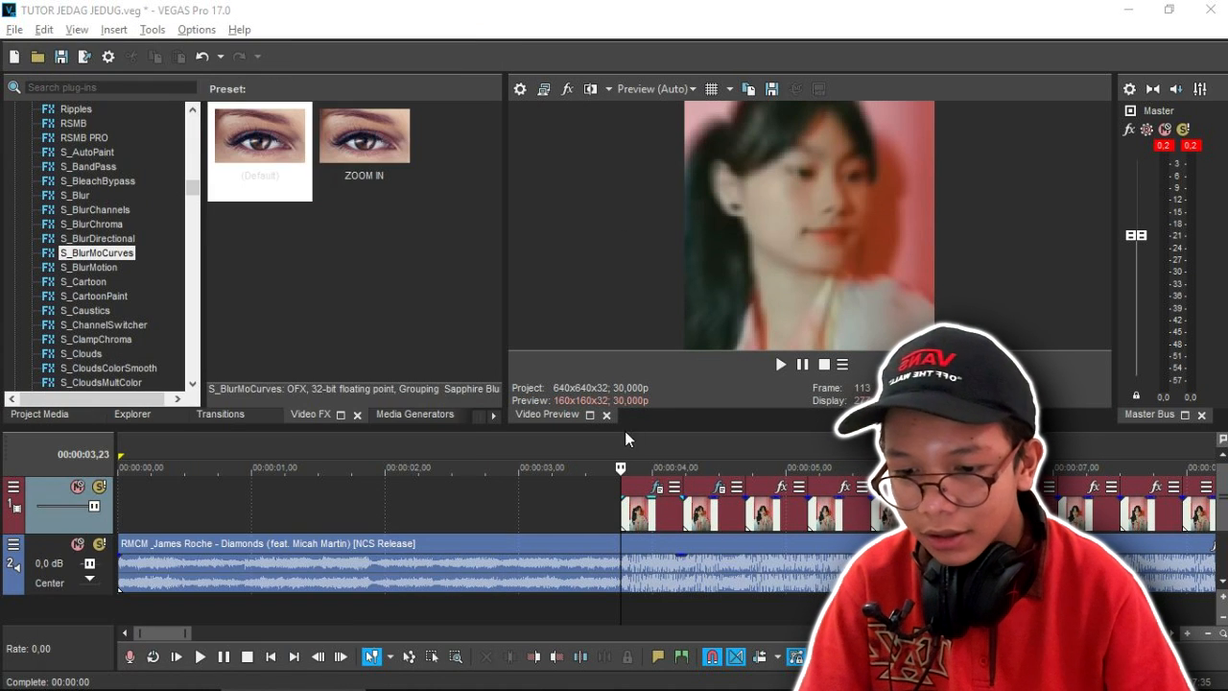
key(space)
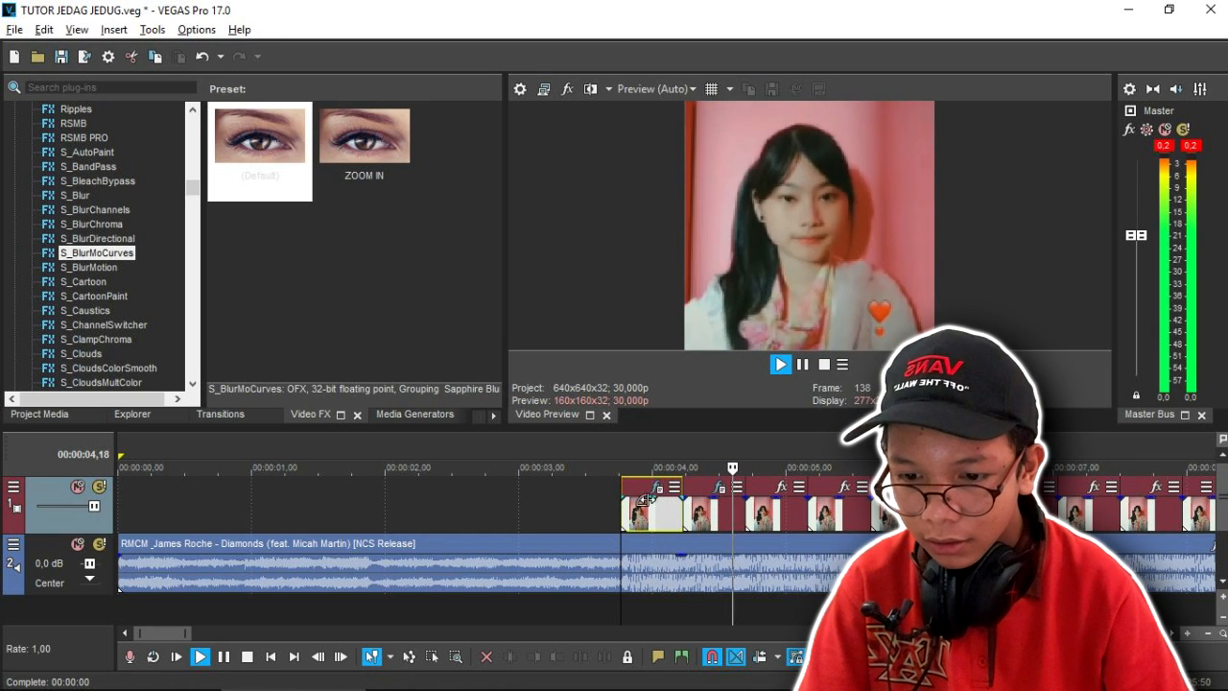
key(space)
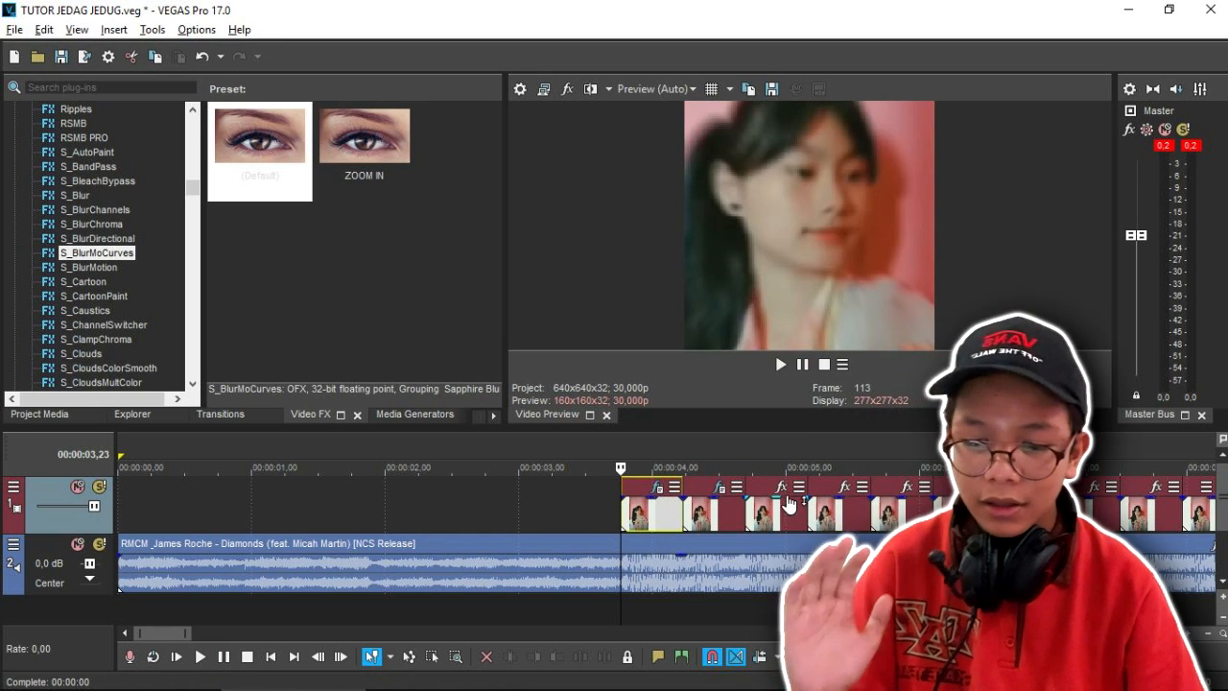
- Apply the PUNCH CEPAT filter package to the third video piece
scroll(719, 515, down, 2)
scroll(719, 515, up, 2)
click(656, 523)
click(691, 487)
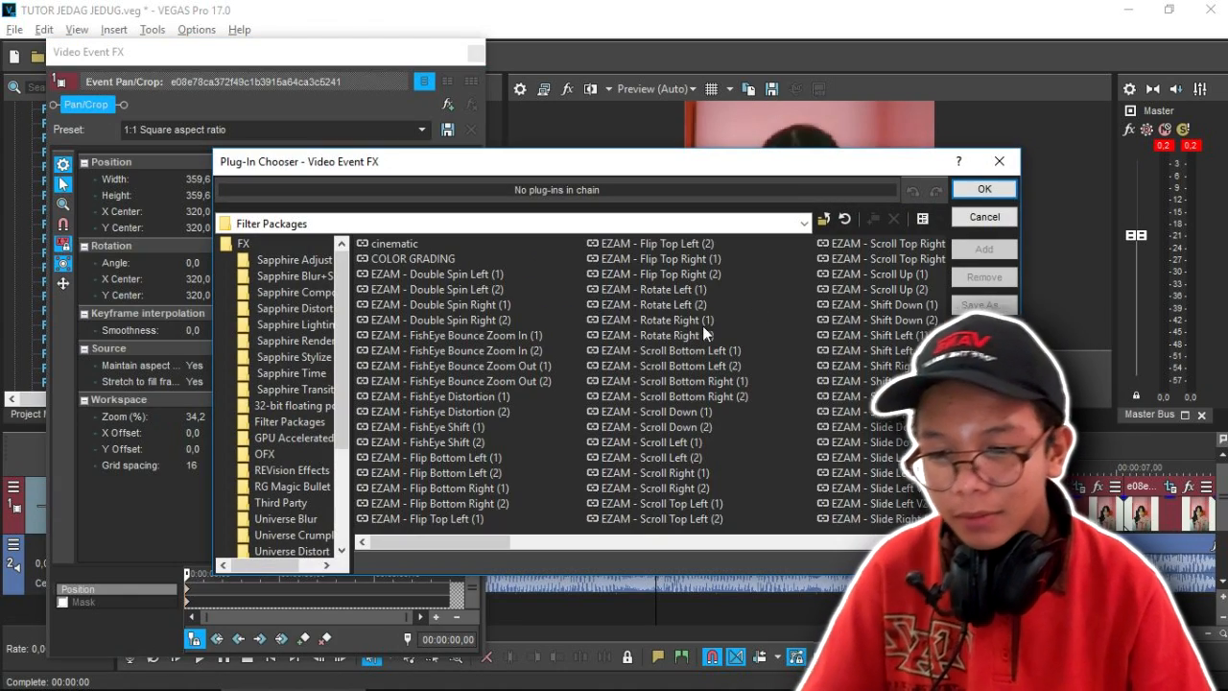
click(702, 325)
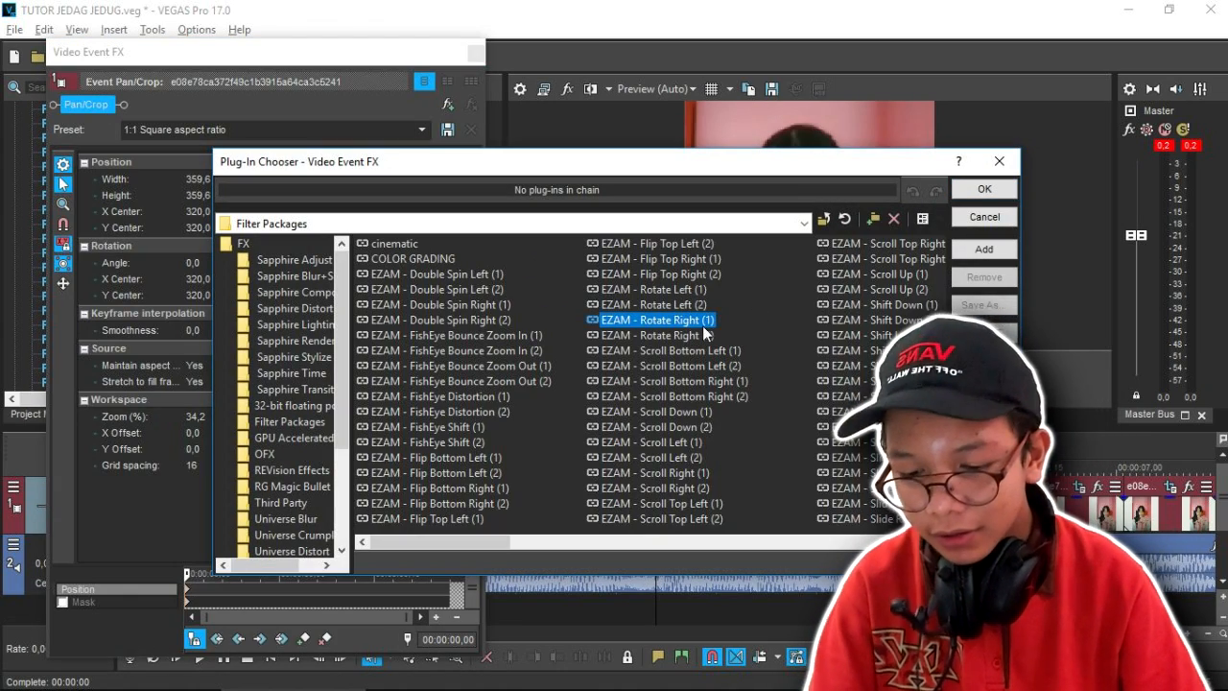
key(p)
click(984, 249)
click(983, 189)
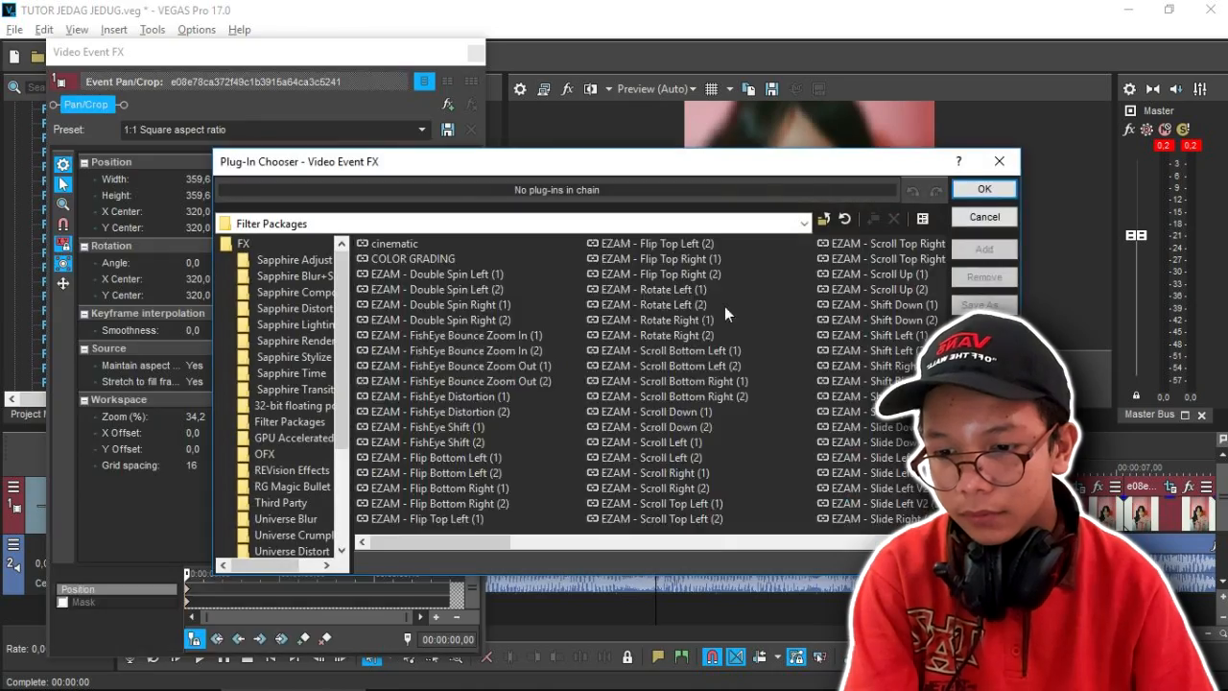
- Apply the PUNCH CEPAT filter package to the fourth video piece
click(725, 307)
key(p)
click(984, 248)
click(984, 190)
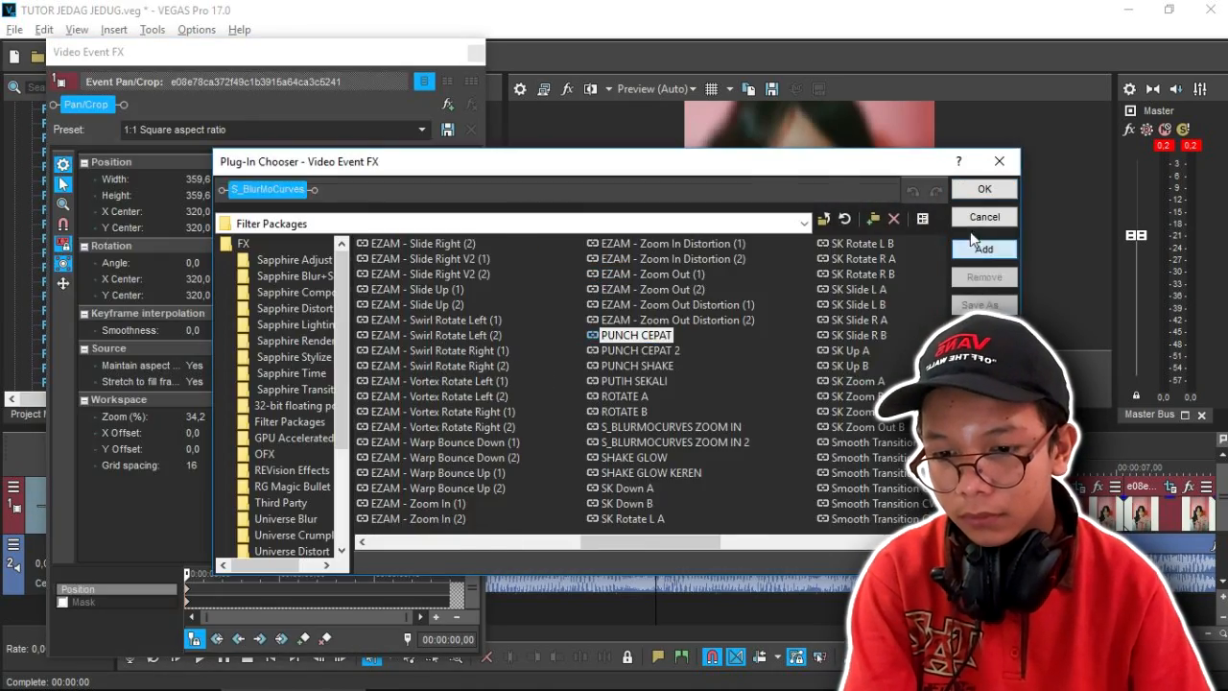
- Finish adding the PUNCH CEPAT filter package to the current video piece and play the animated pieces from the first one
click(983, 190)
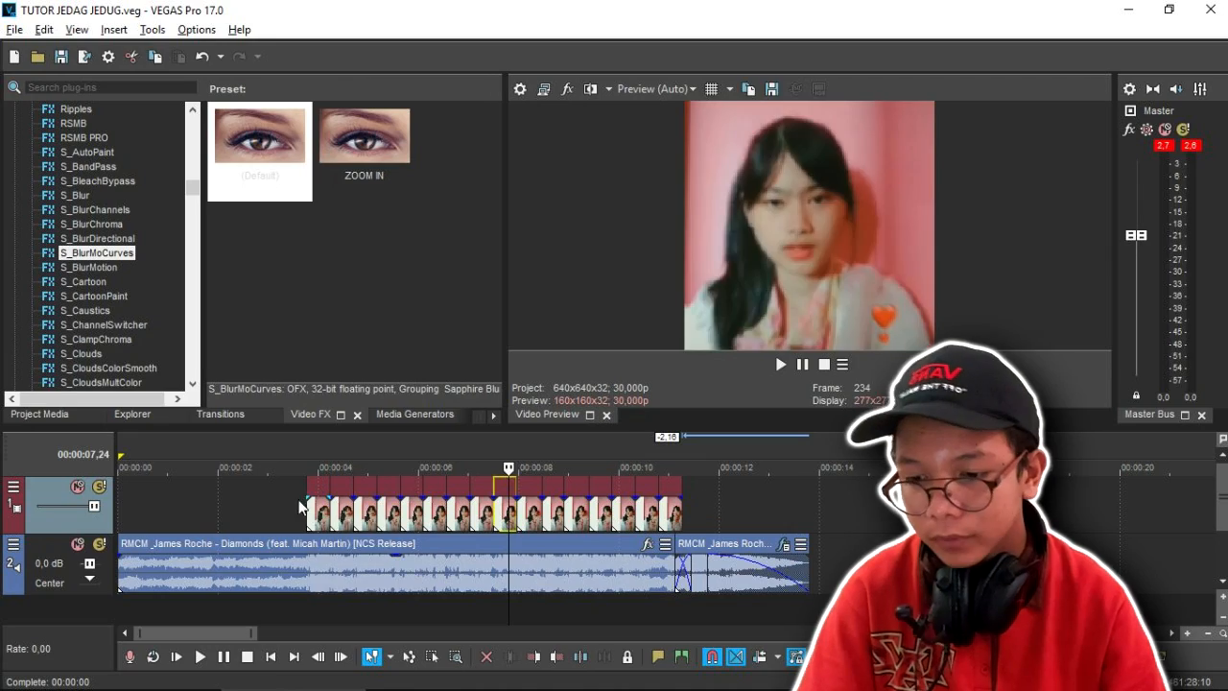
click(299, 507)
key(space)
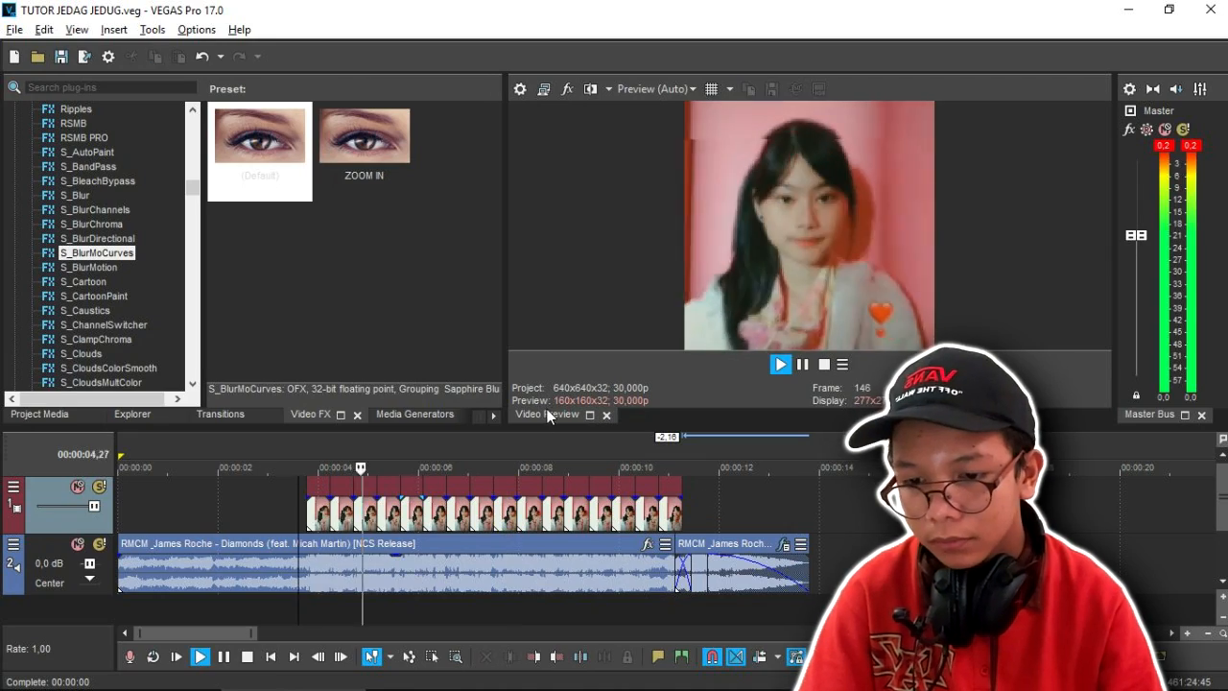
scroll(723, 570, up, 3)
key(space)
- Apply the PUNCH CEPAT filter package to the remaining video pieces from about 00:00:09 onward
click(683, 509)
click(711, 490)
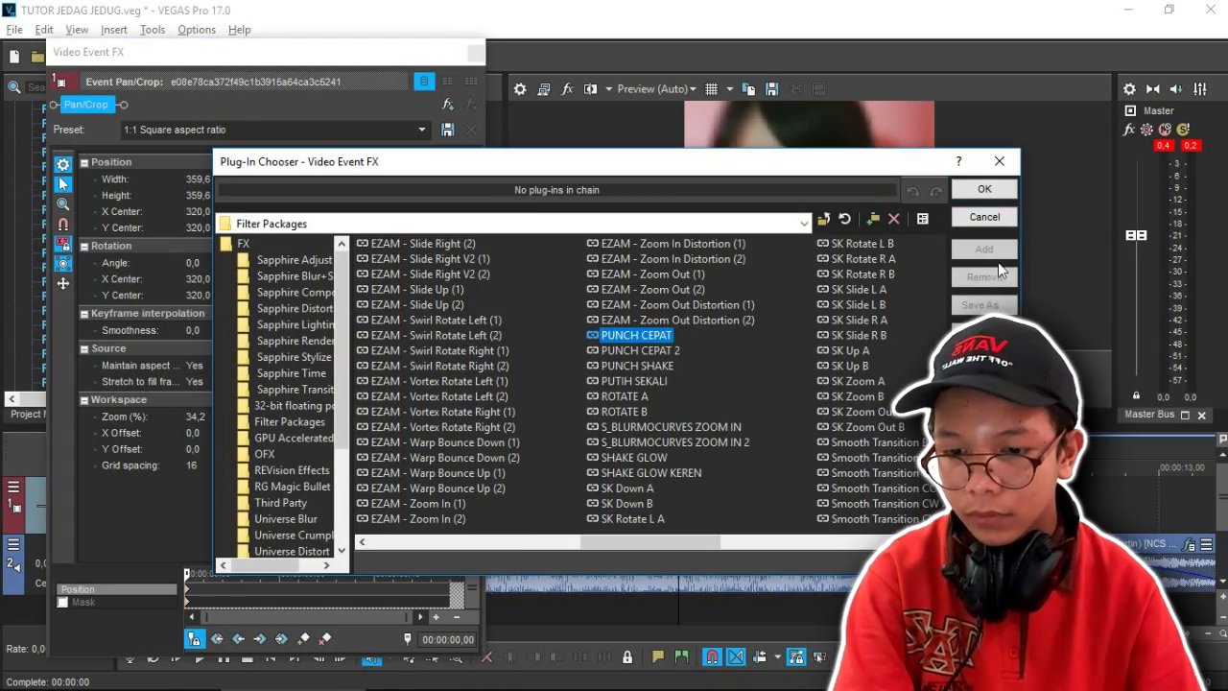
click(638, 335)
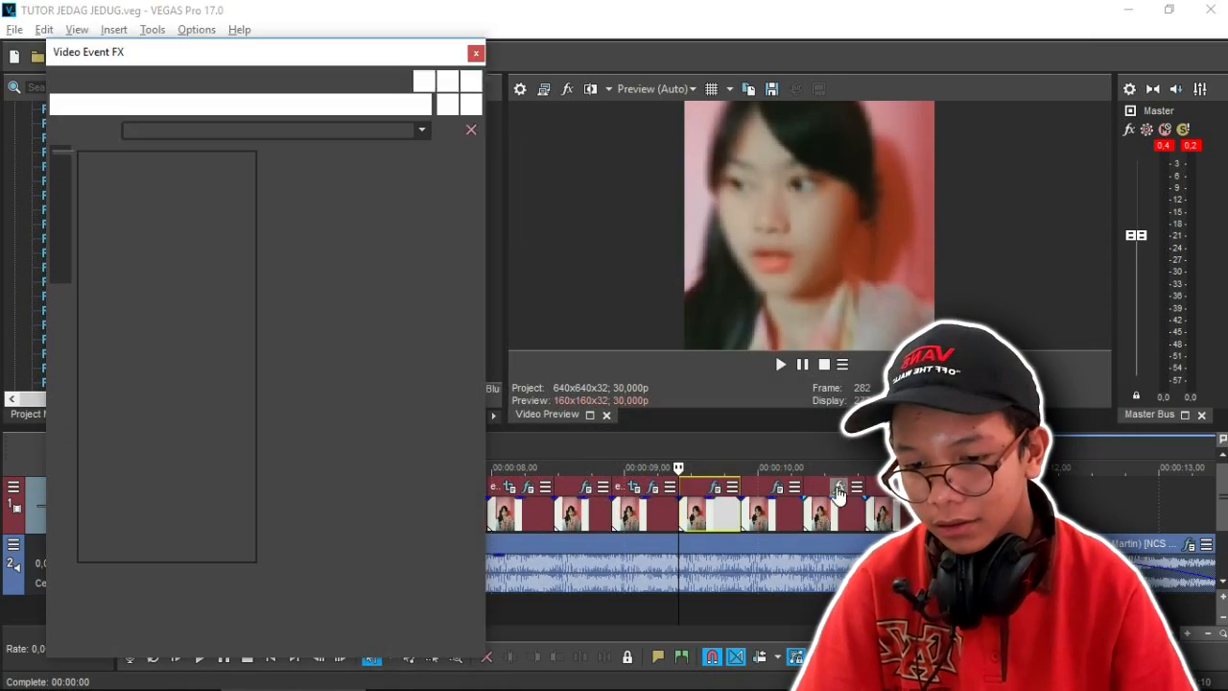
click(638, 335)
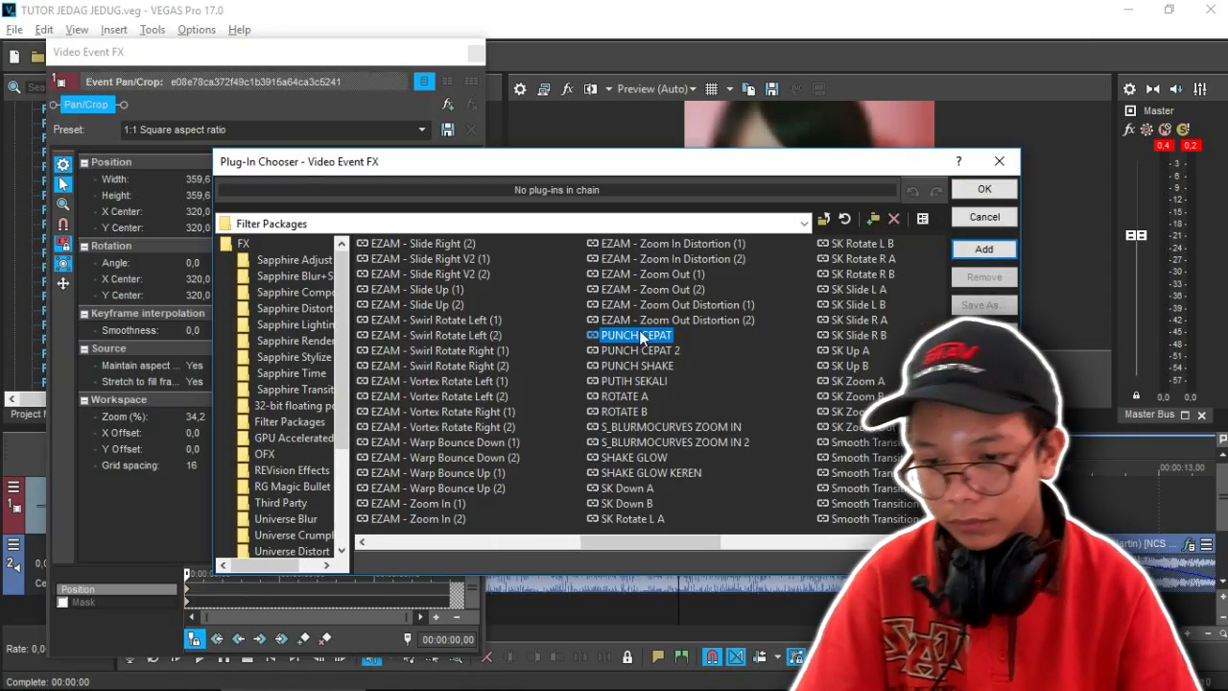
double_click(637, 335)
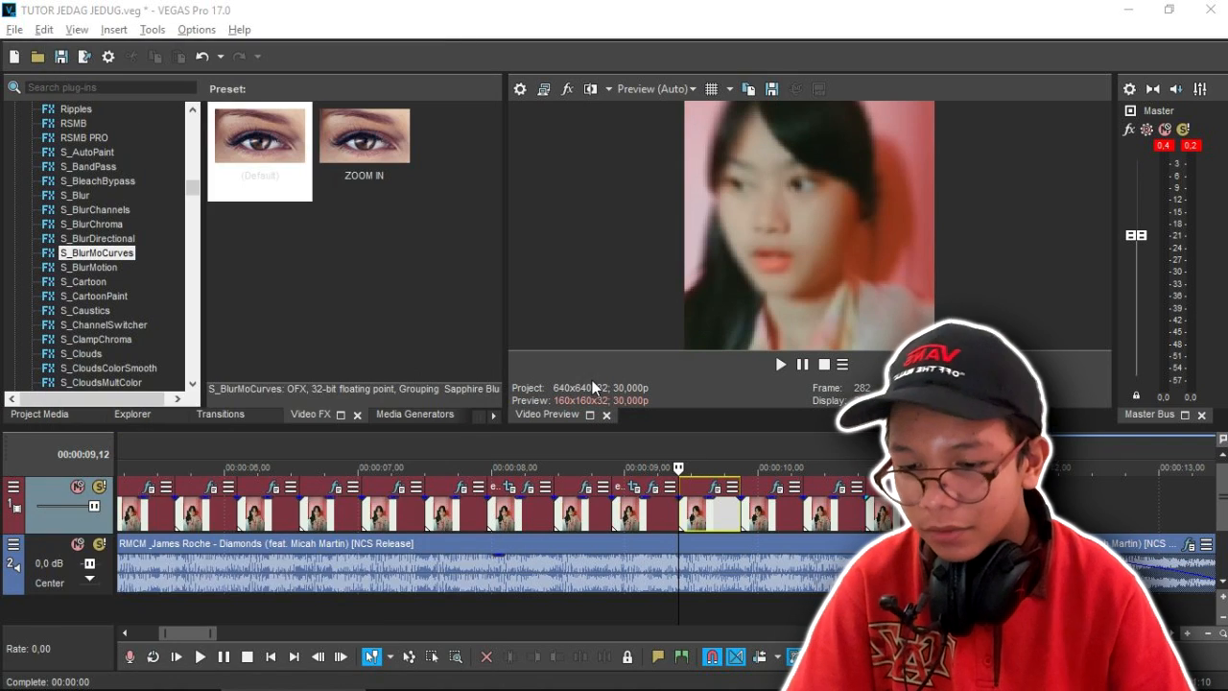
- Play the complete sequence of cut video pieces from the start of the first piece
scroll(240, 526, down, 5)
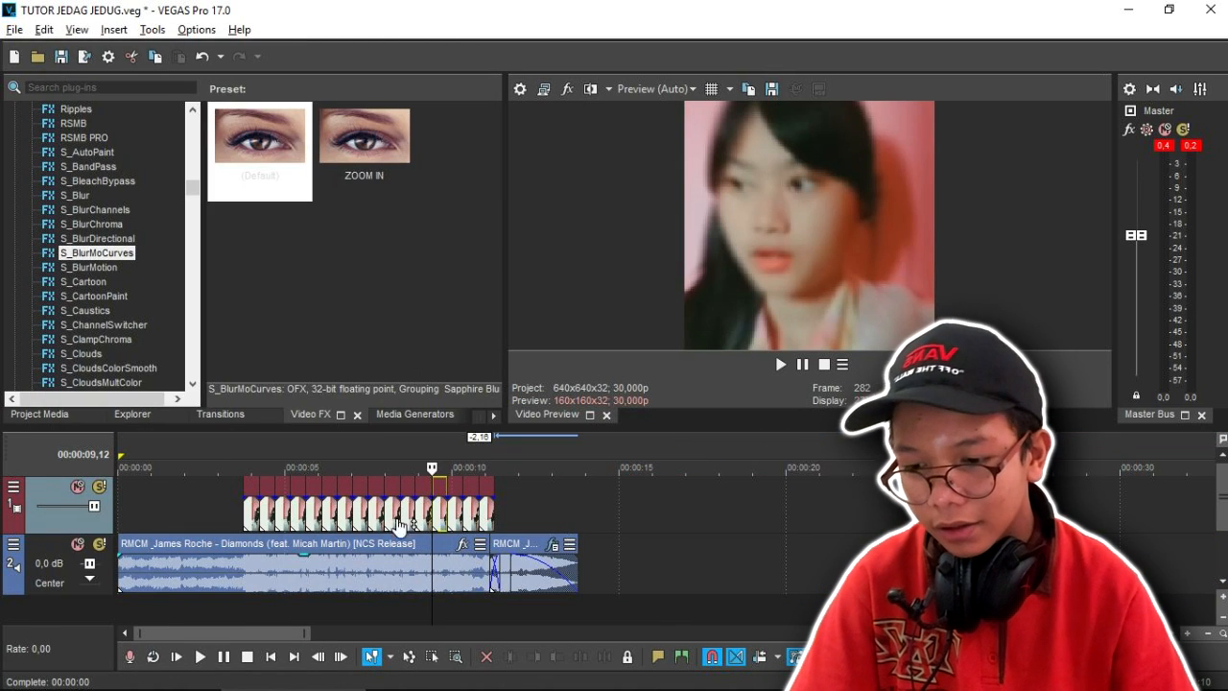
click(242, 524)
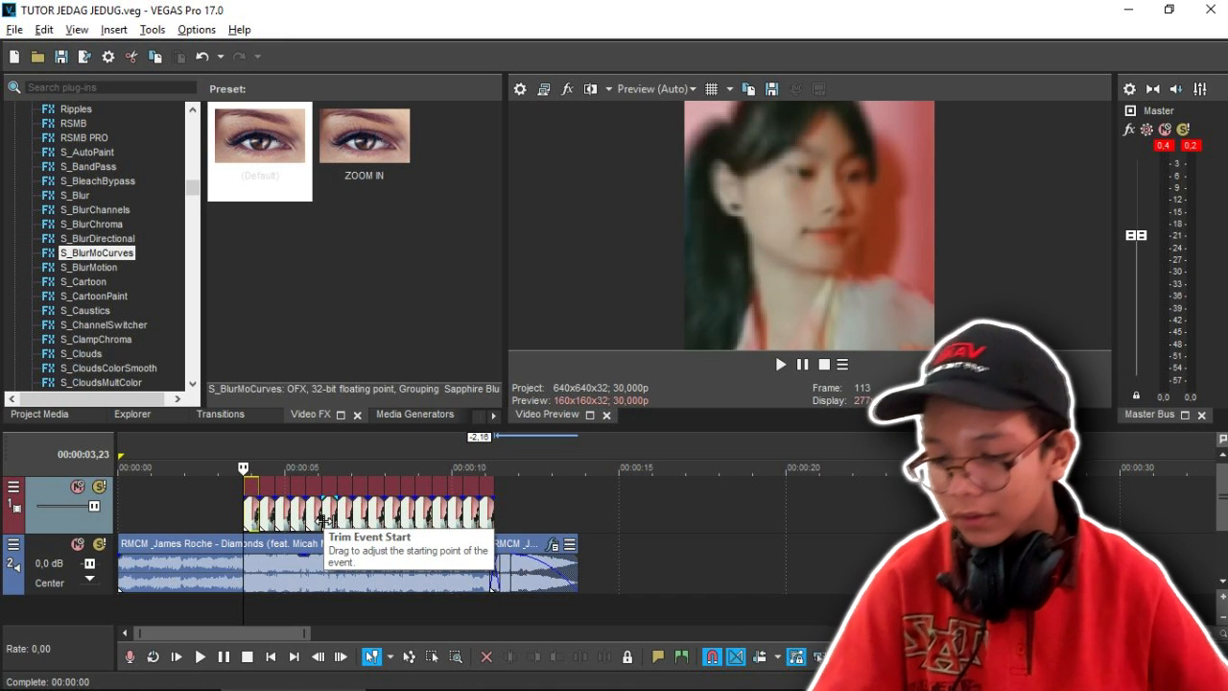
key(space)
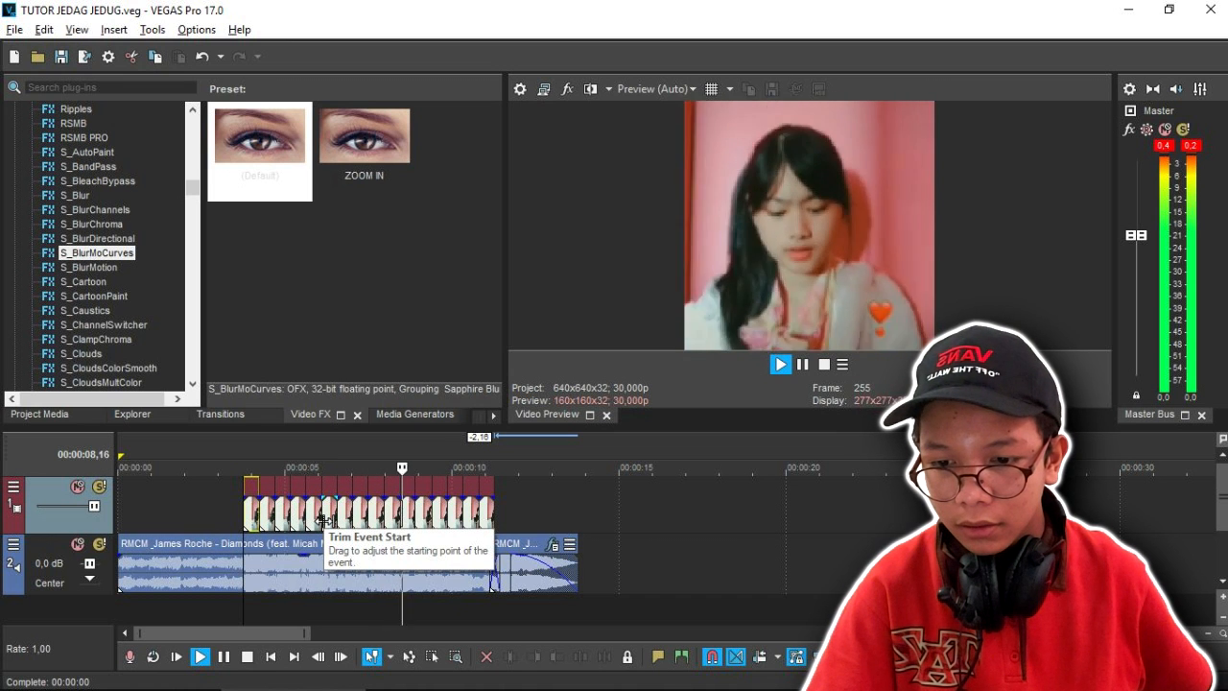
key(space)
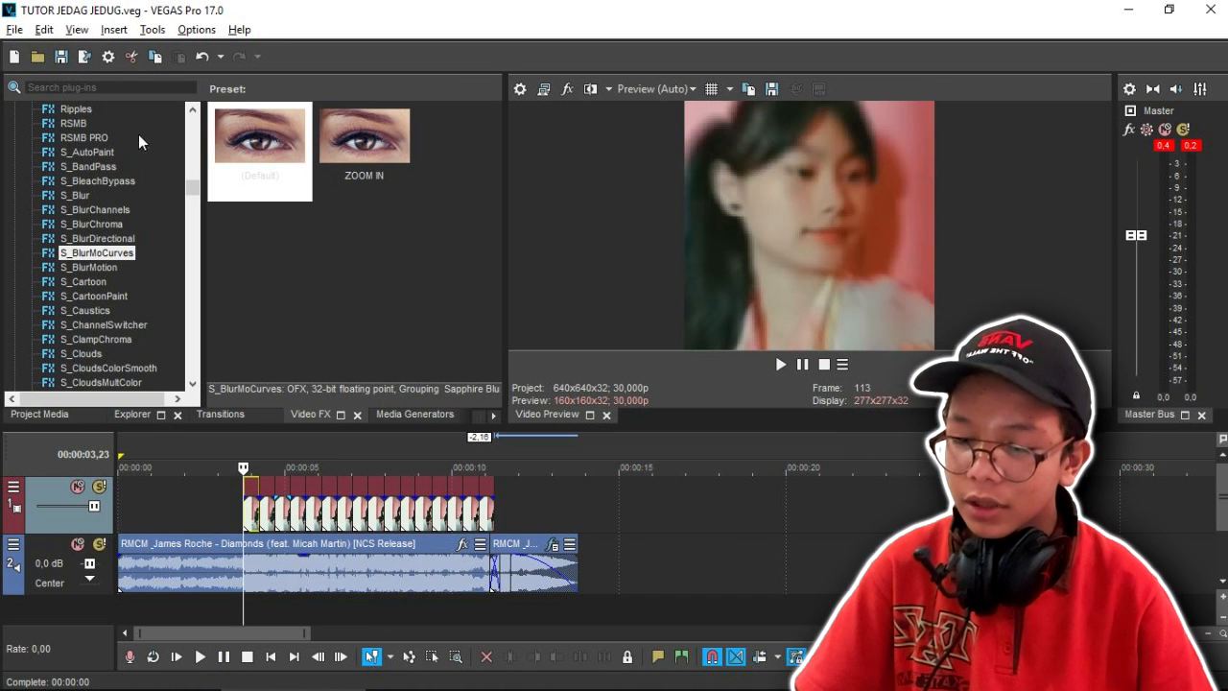
- Apply the S_Shake effect with the SLOW 2 preset to the whole video track and play the result
click(90, 309)
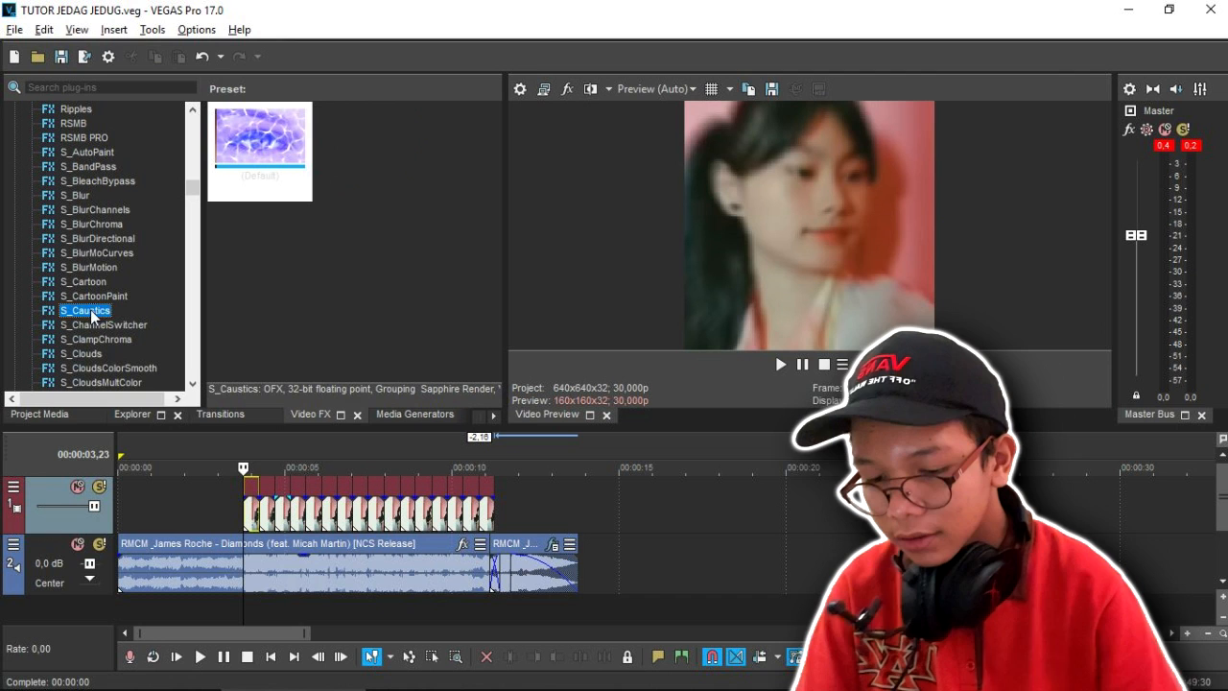
text(s_s)
scroll(94, 287, down, 4)
click(75, 181)
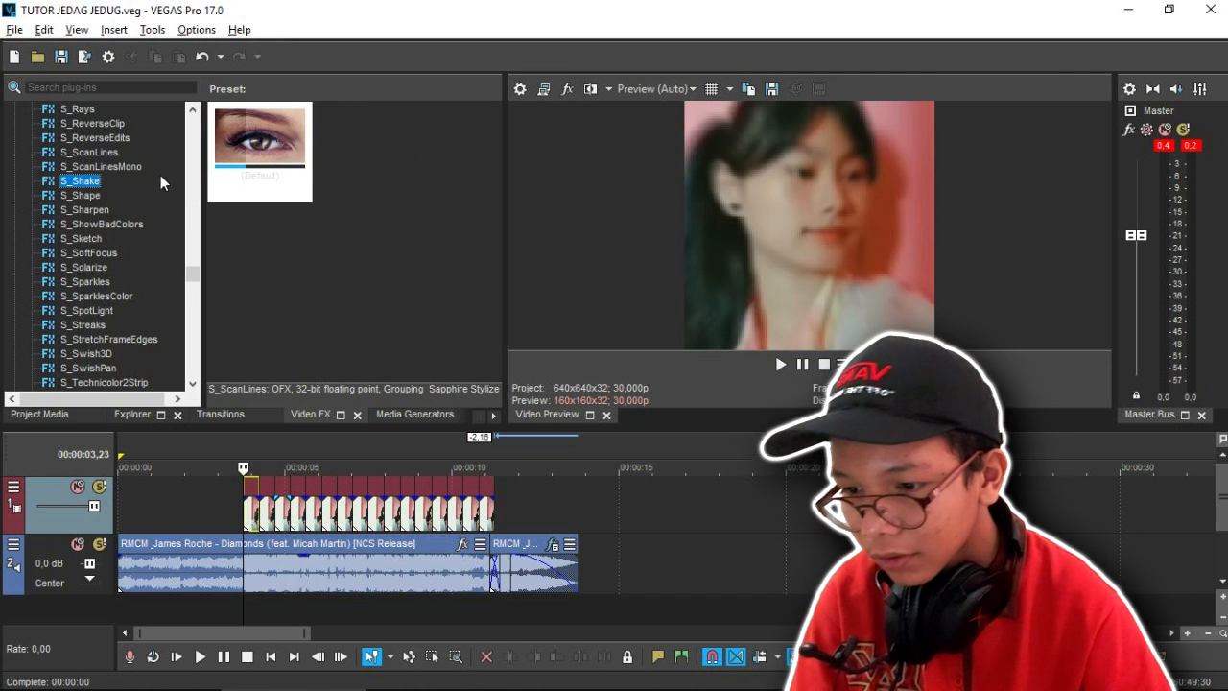
scroll(288, 183, down, 1)
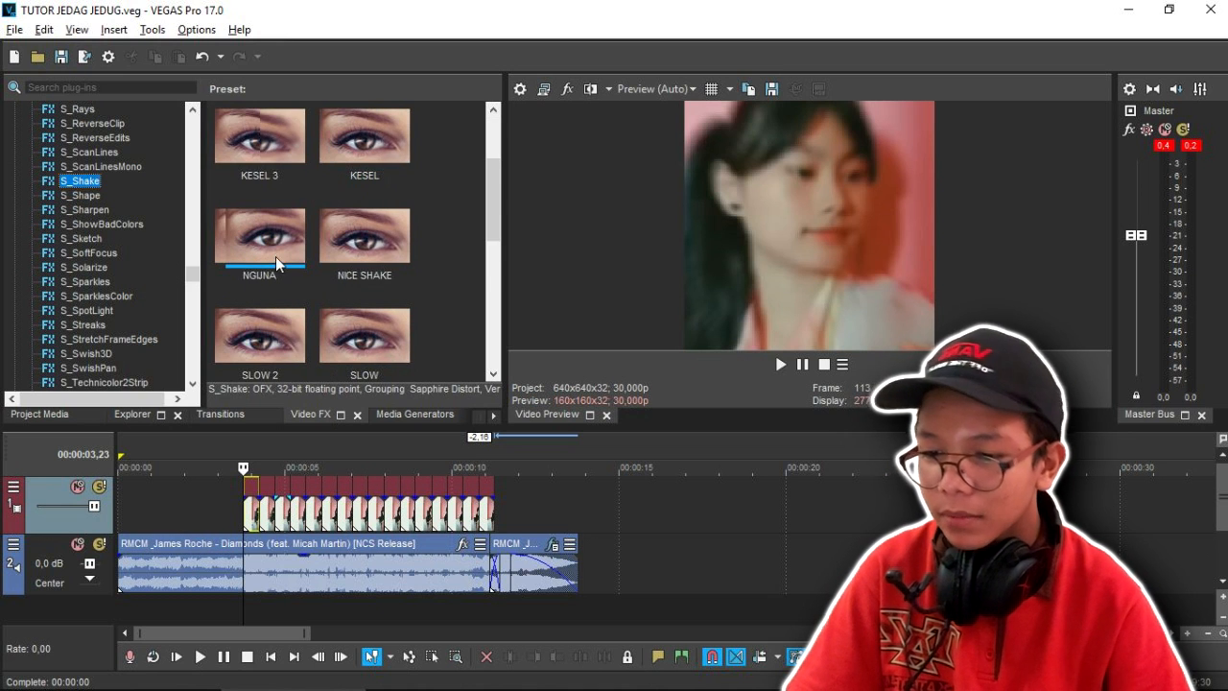
scroll(276, 259, down, 1)
drag(275, 273, 246, 275)
drag(204, 493, 204, 490)
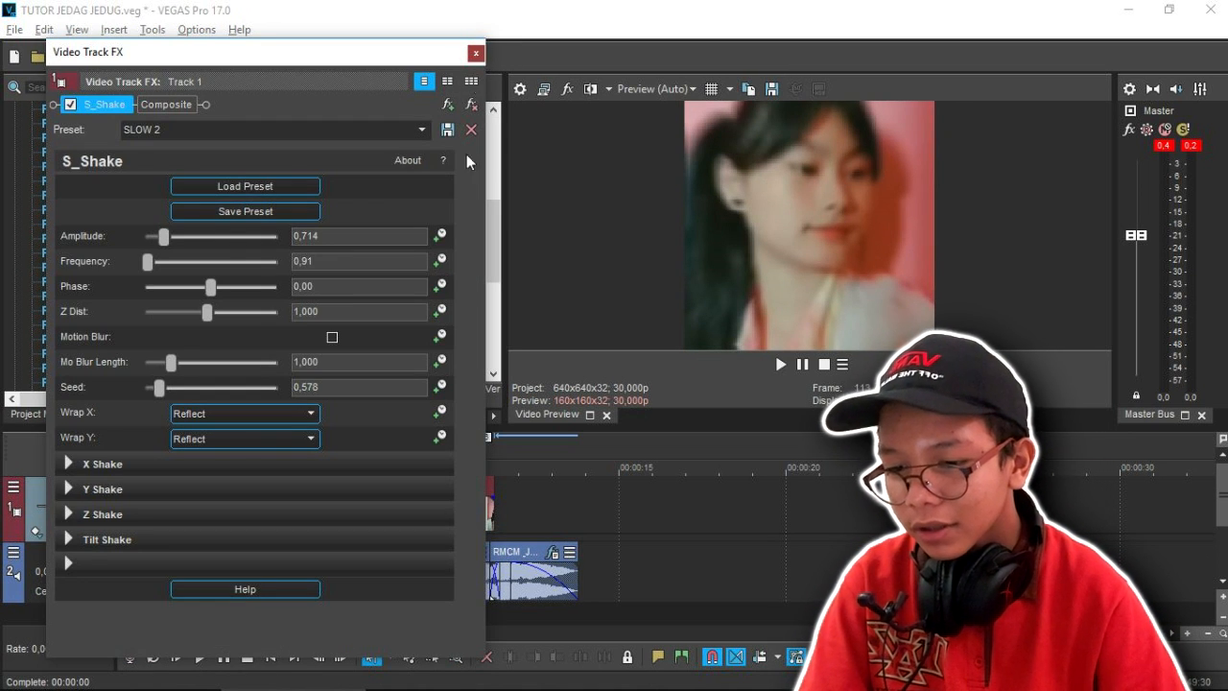
click(476, 53)
scroll(636, 521, up, 2)
key(space)
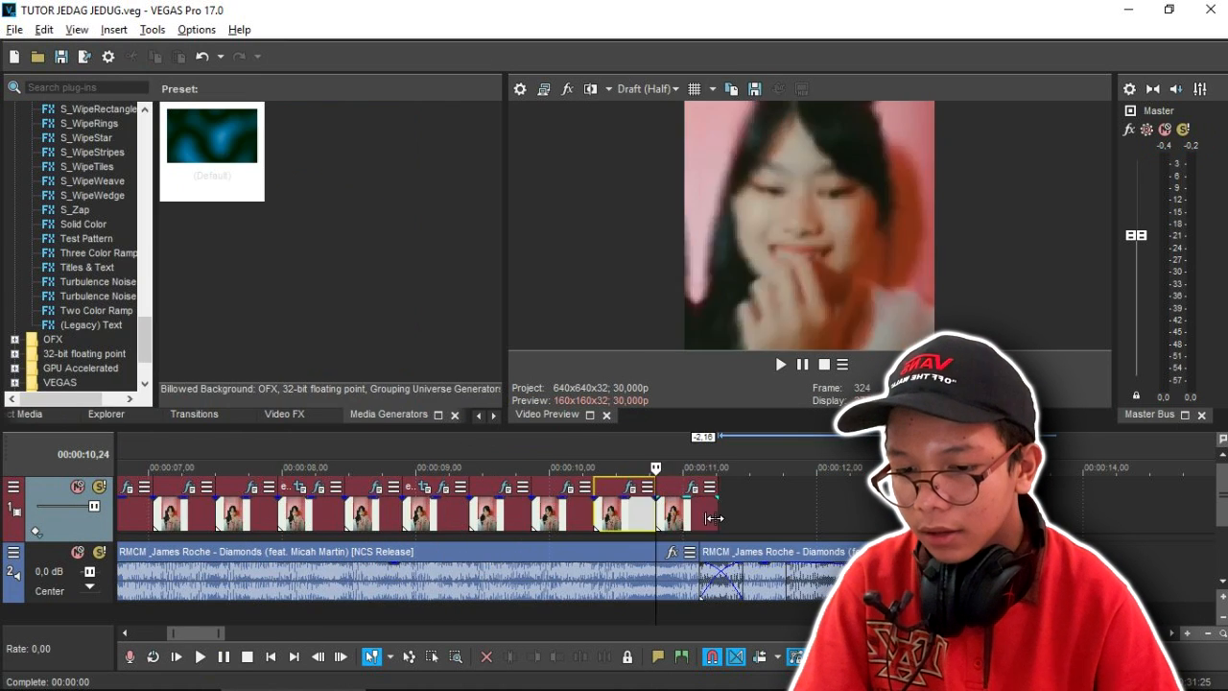
- Place a default (Legacy) Text event right after the last video piece, trimmed to about 2.5 seconds, and play it
click(108, 326)
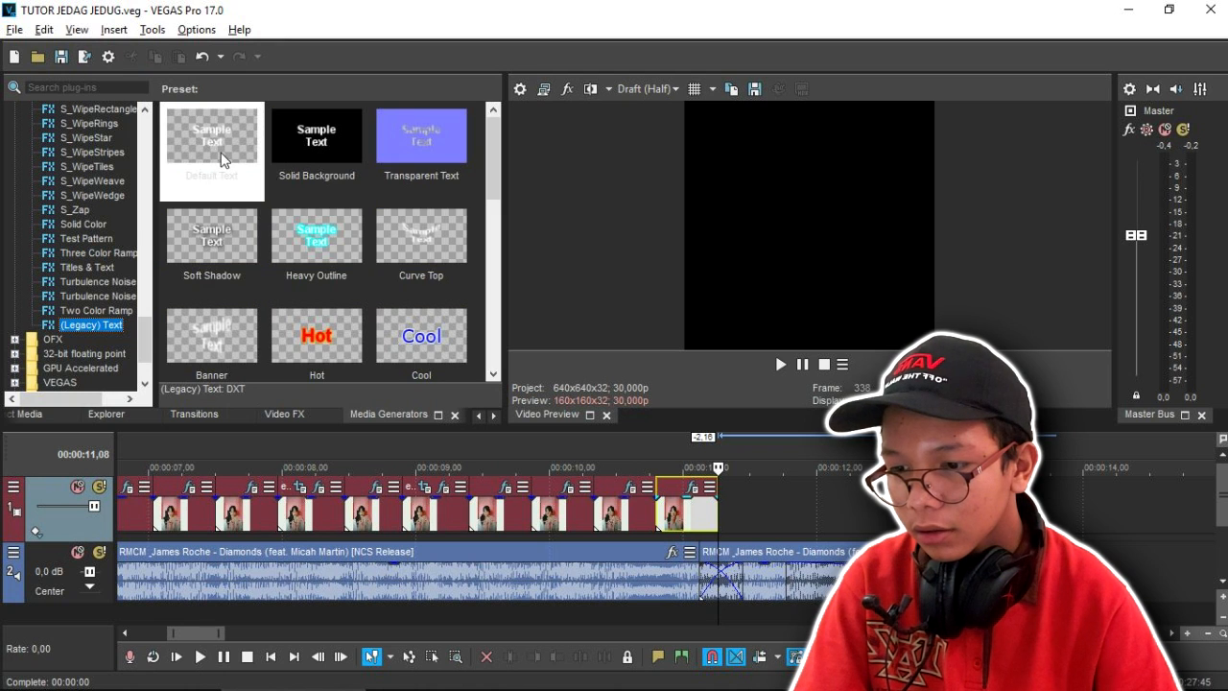
drag(209, 152, 772, 509)
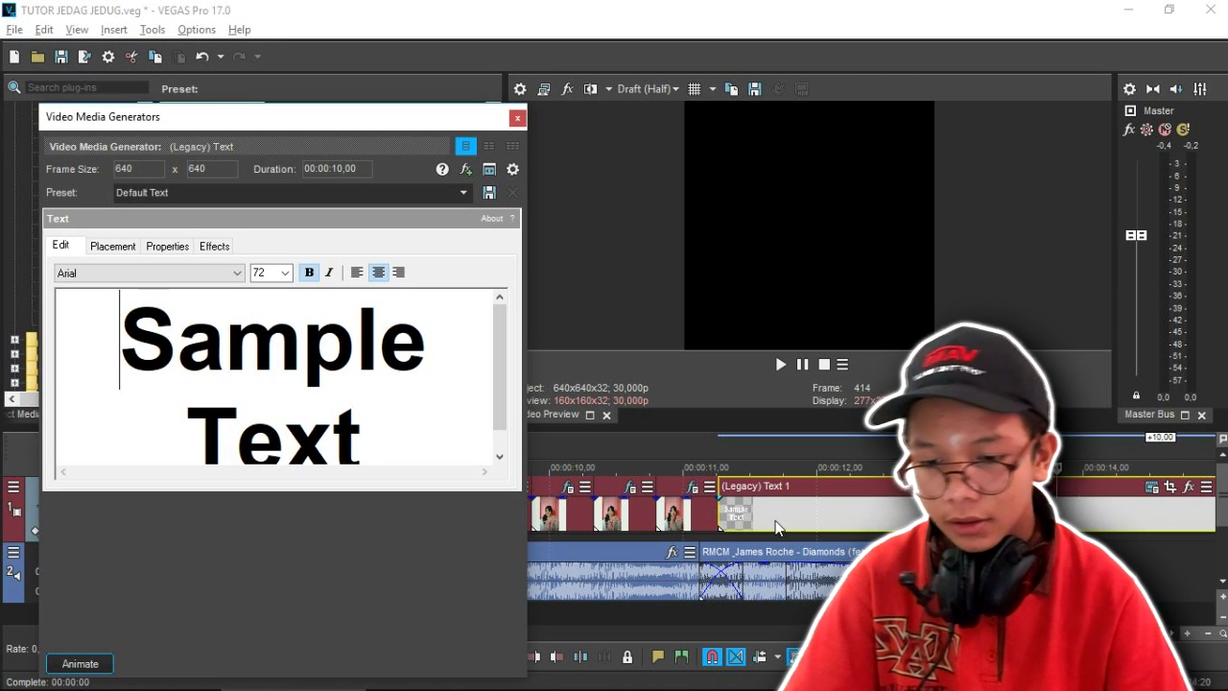
click(723, 514)
key(space)
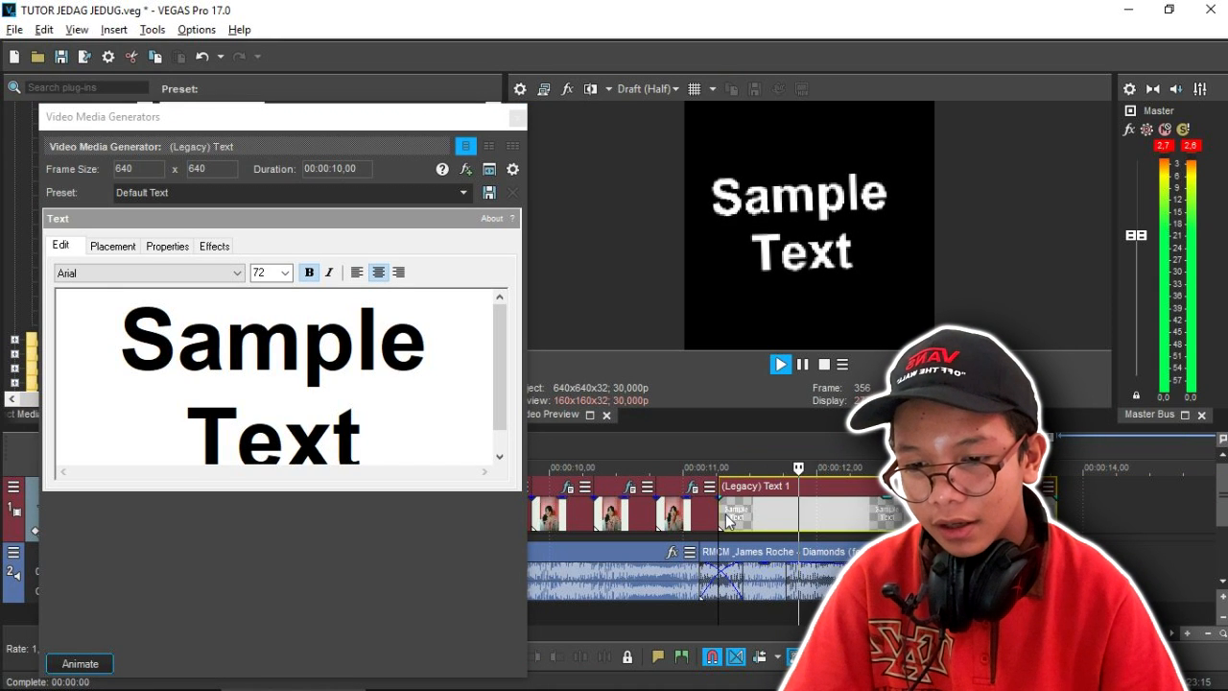
key(space)
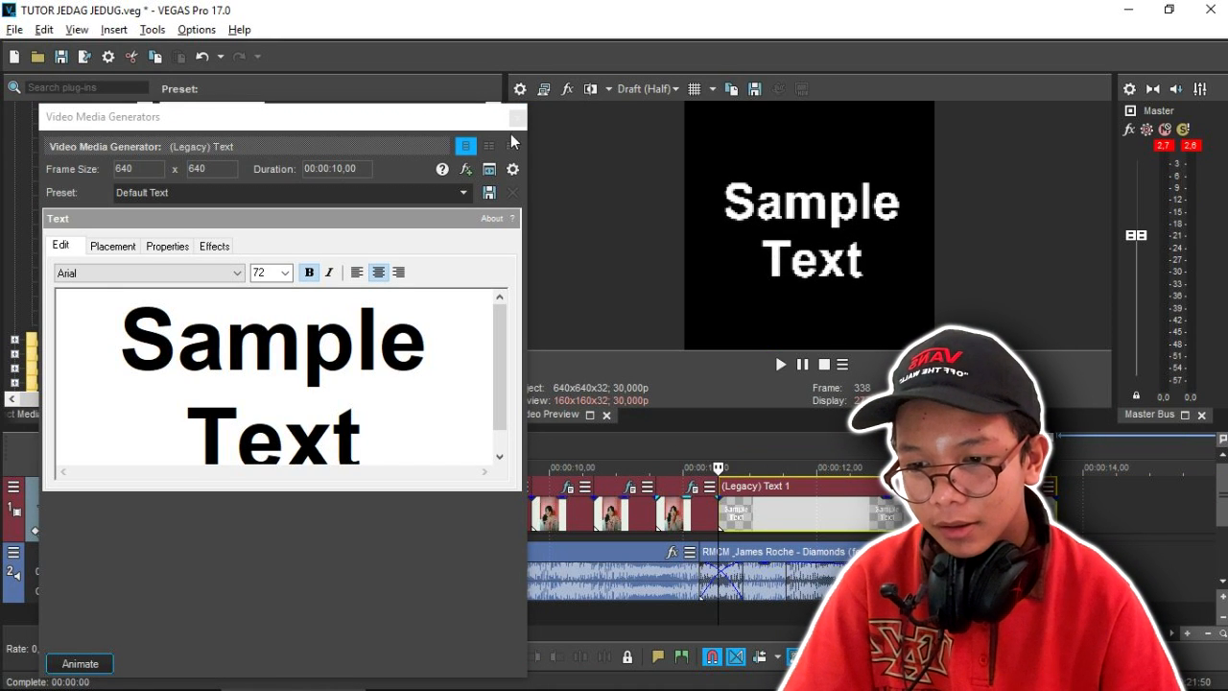
- Replace the sample text of the title with the creator's name in capital letters
click(364, 407)
key(ctrl+a)
text(c)
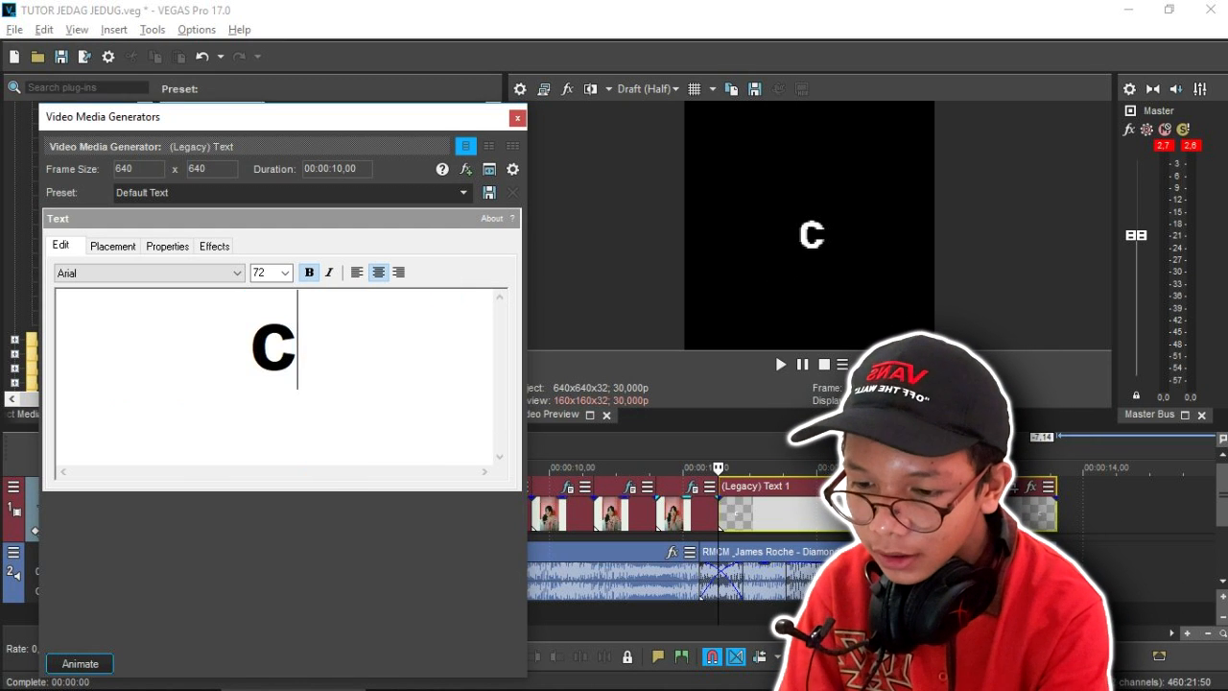
key(BackSpace)
text(CHAEROEL)
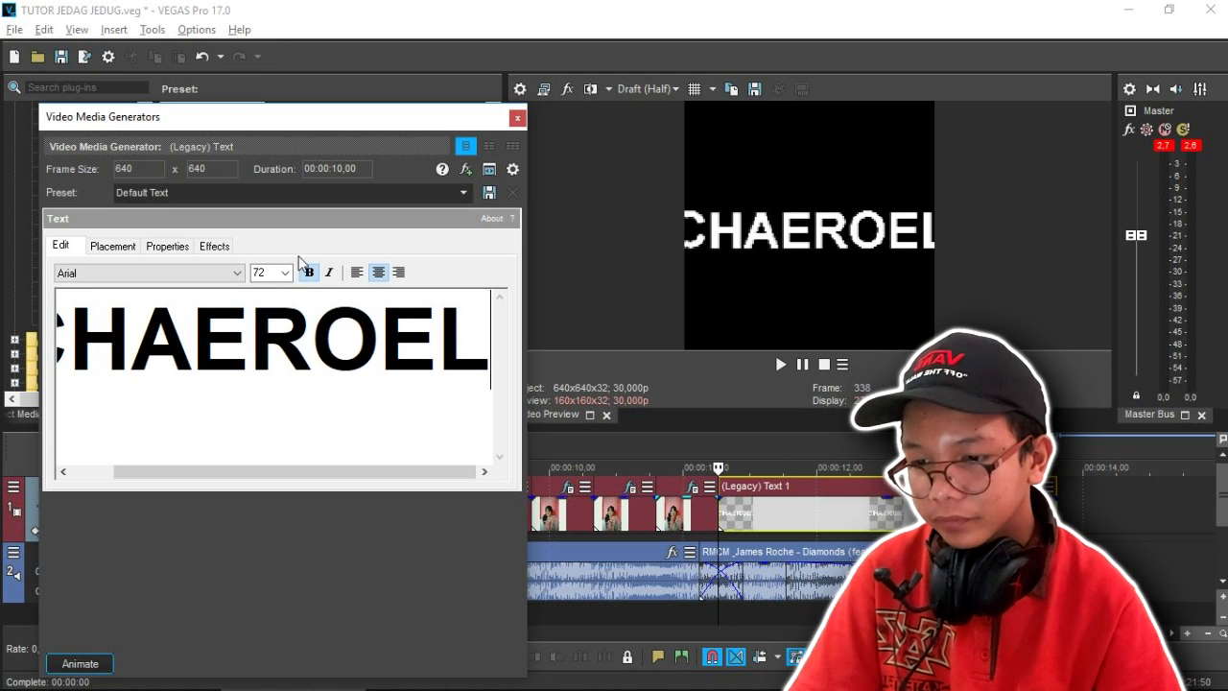
- Reduce the title's font size to 48 and change its font to a heavy, chunky display typeface
scroll(289, 275, up, 2)
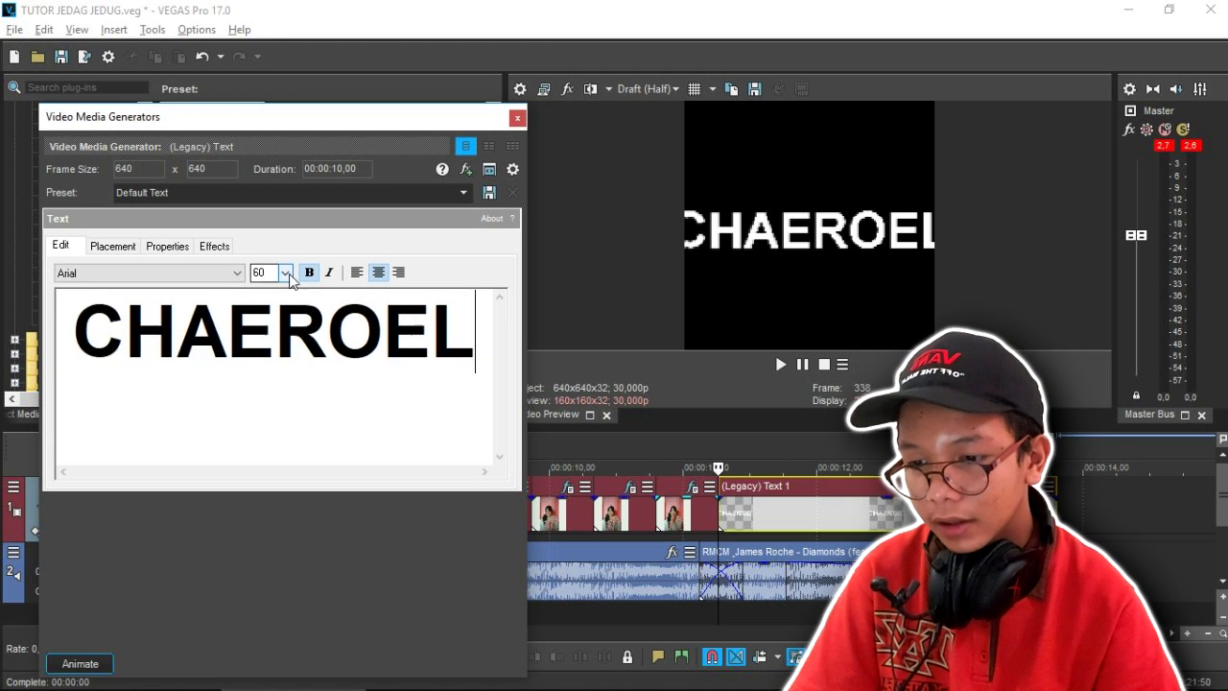
click(176, 273)
text(hgr)
click(177, 272)
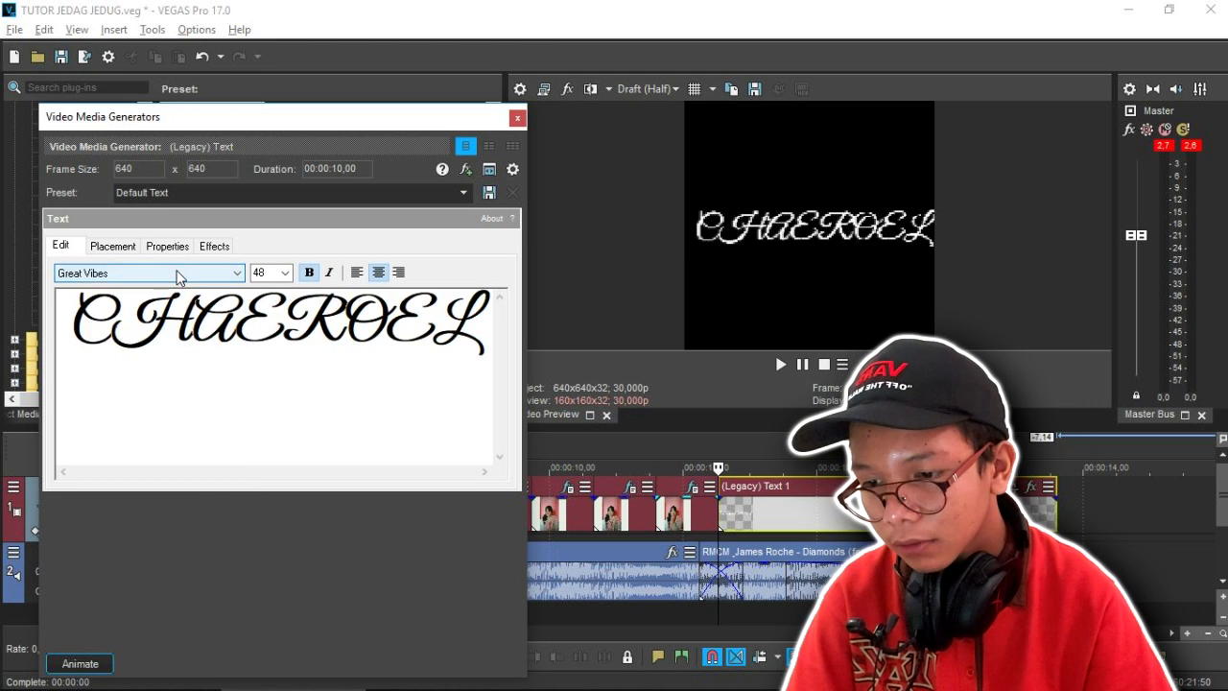
scroll(176, 273, down, 3)
scroll(176, 273, up, 1)
click(309, 274)
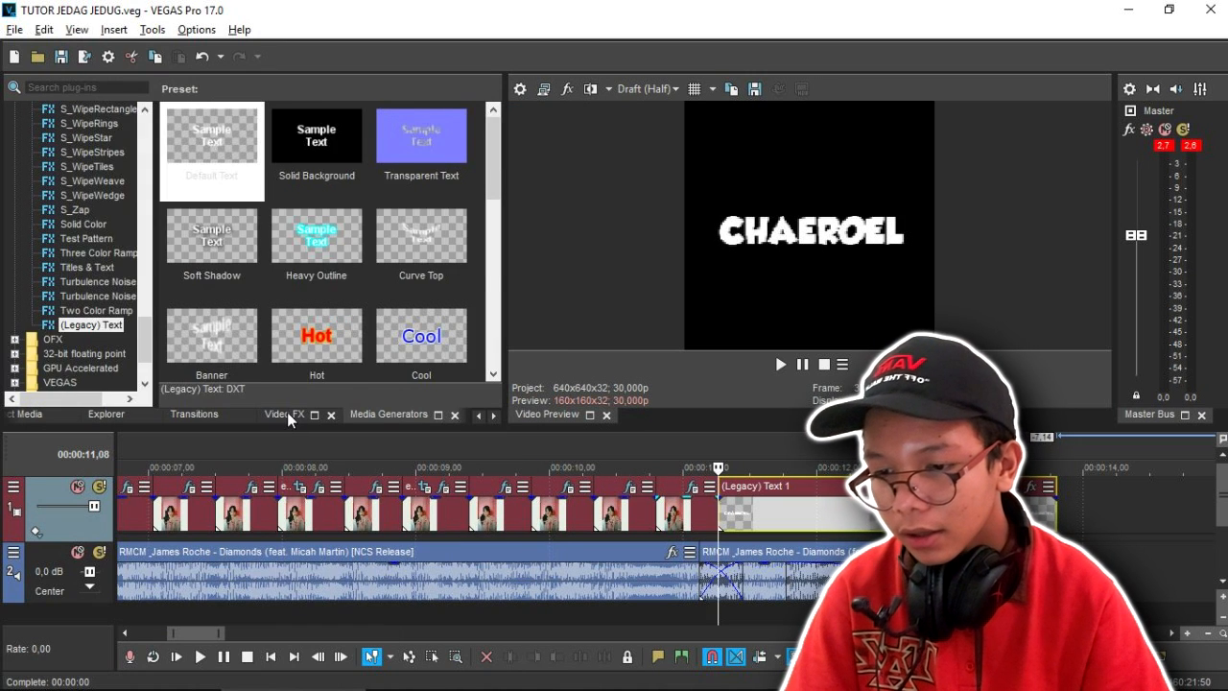
- Apply the PUNCH CEPAT filter package to the text event
click(287, 414)
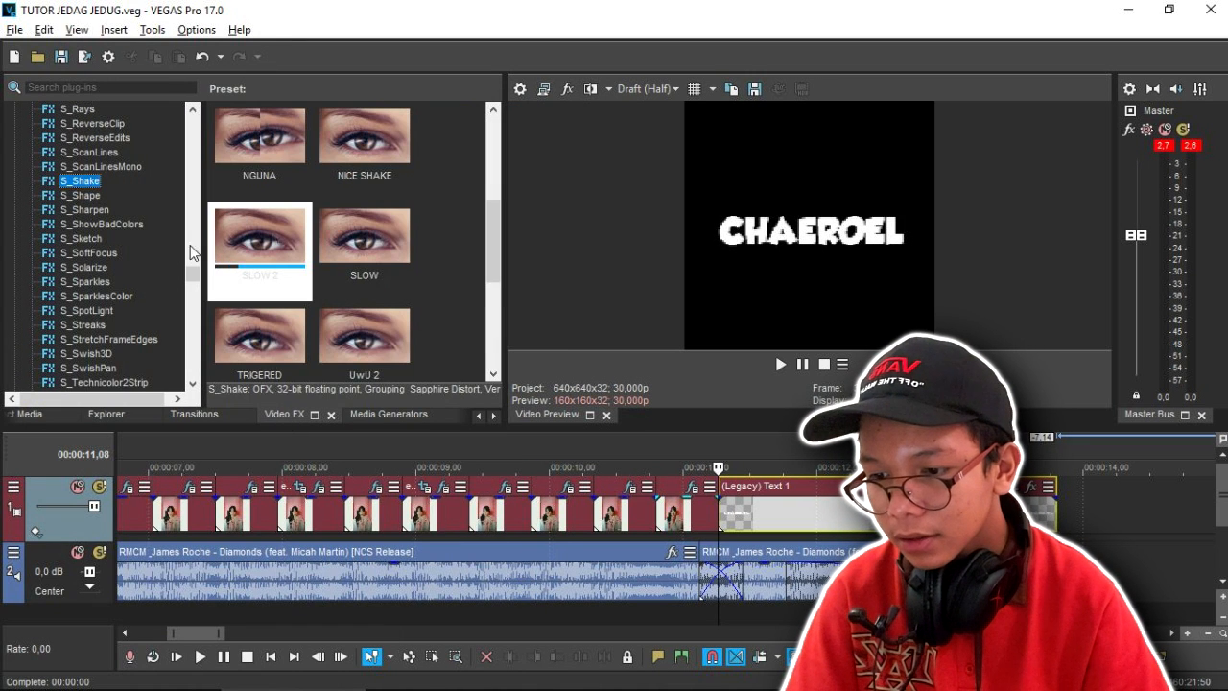
drag(825, 505, 825, 505)
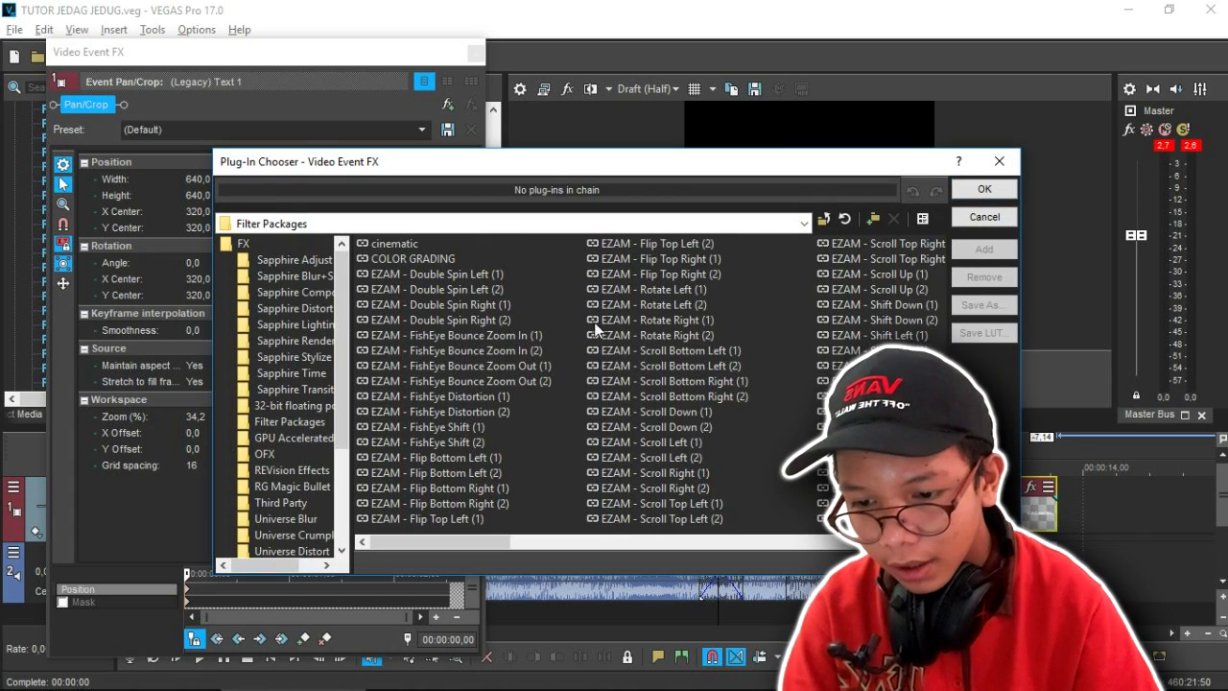
click(614, 323)
key(p)
click(993, 251)
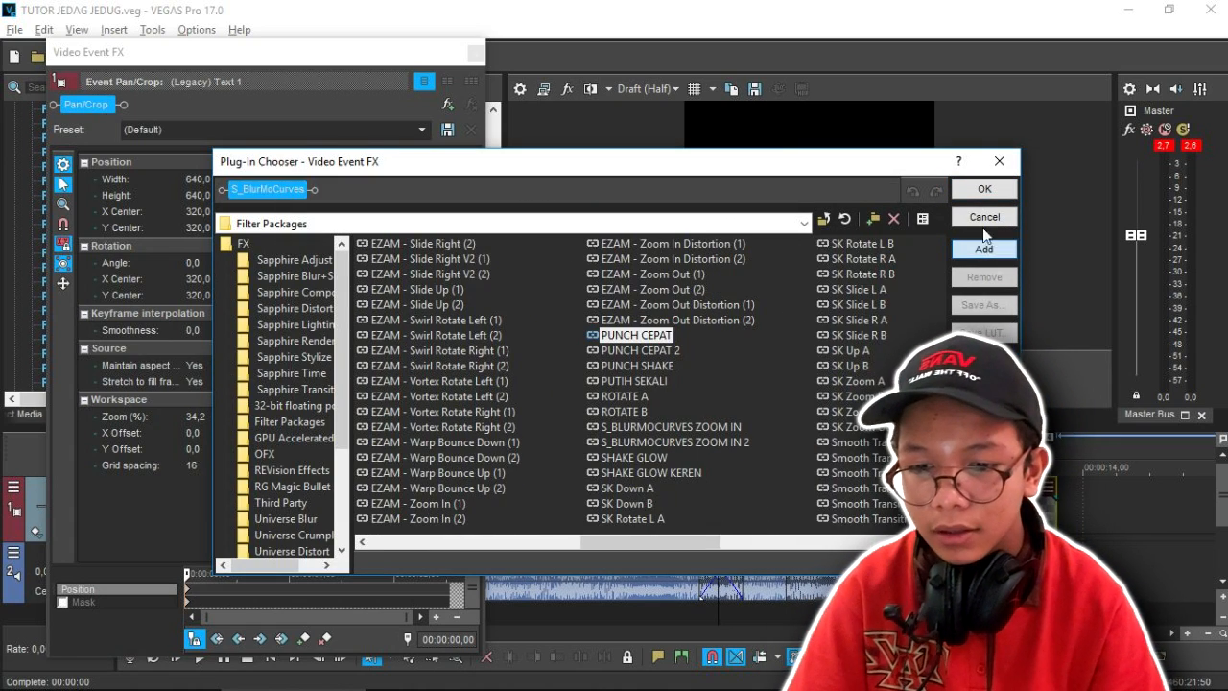
click(974, 196)
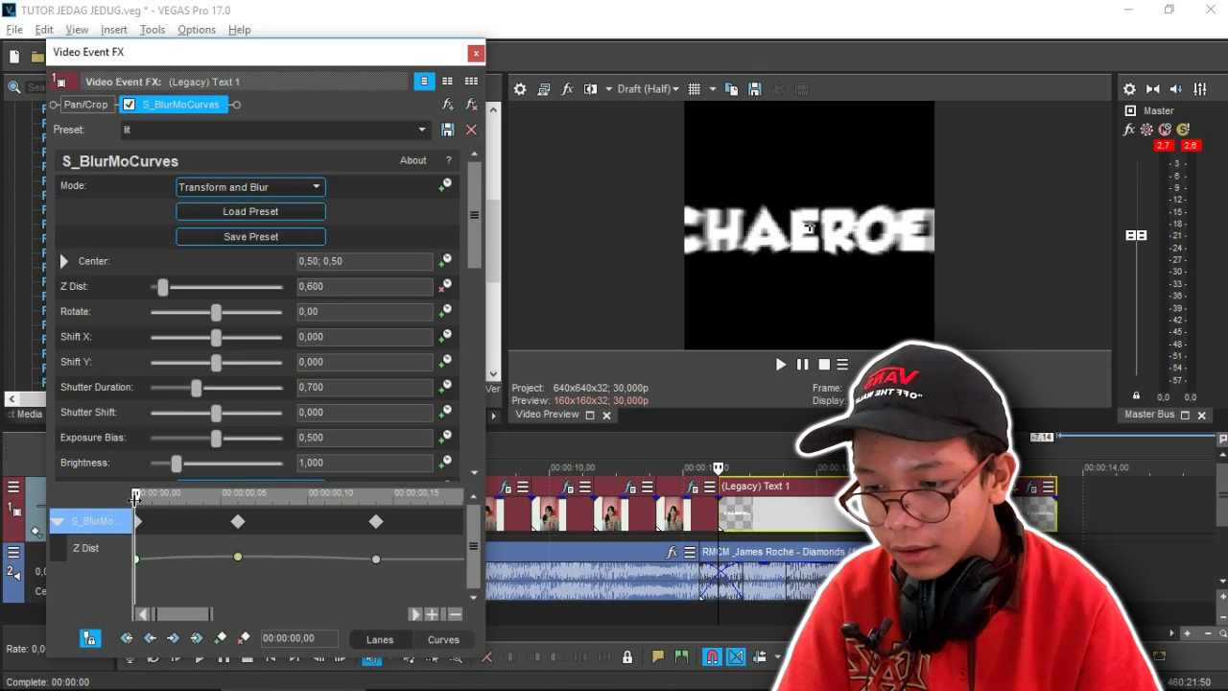
- Delete the text event's last Z Dist keyframe at 00:00:00,14 in S_BlurMoCurves and play the title animation
mouse_move(138, 500)
mouse_down()
mouse_move(165, 499)
mouse_move(123, 501)
mouse_move(374, 507)
mouse_up()
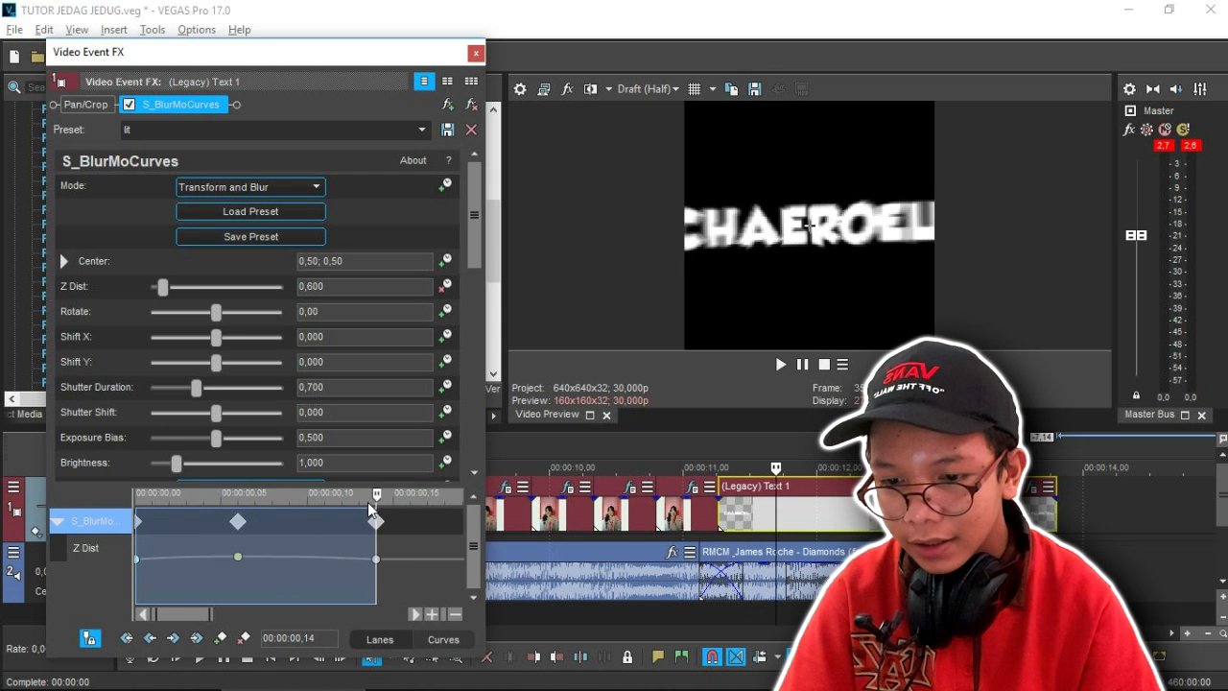
click(375, 560)
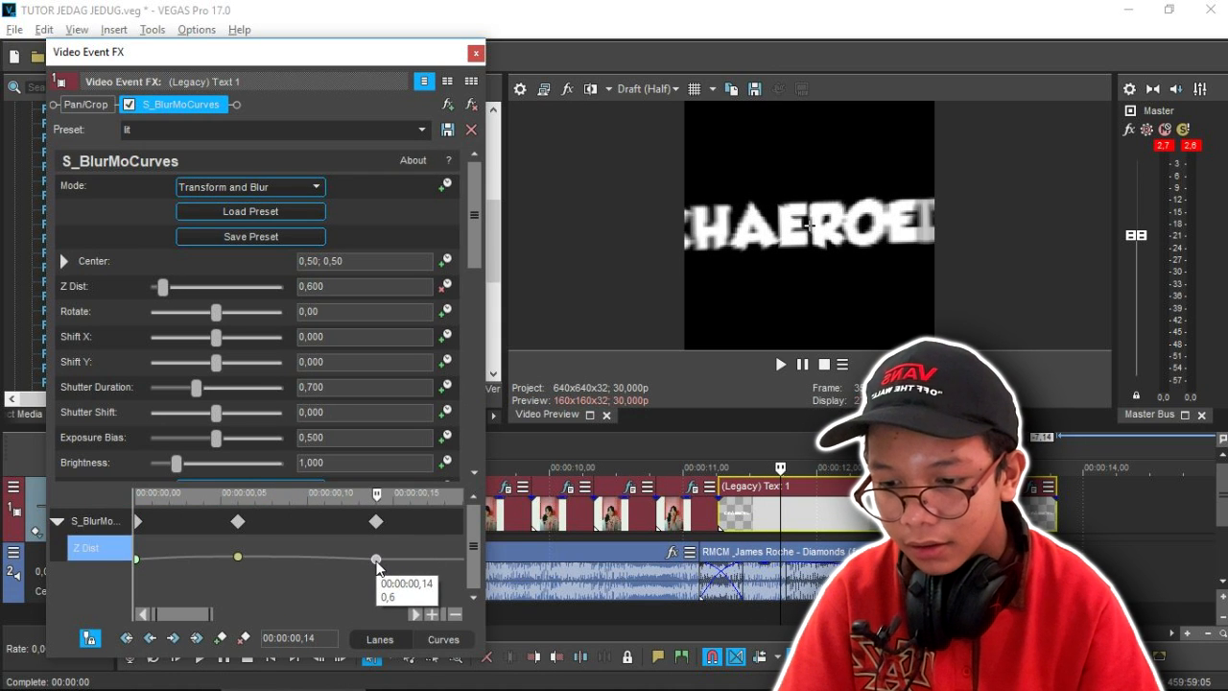
right_click(376, 560)
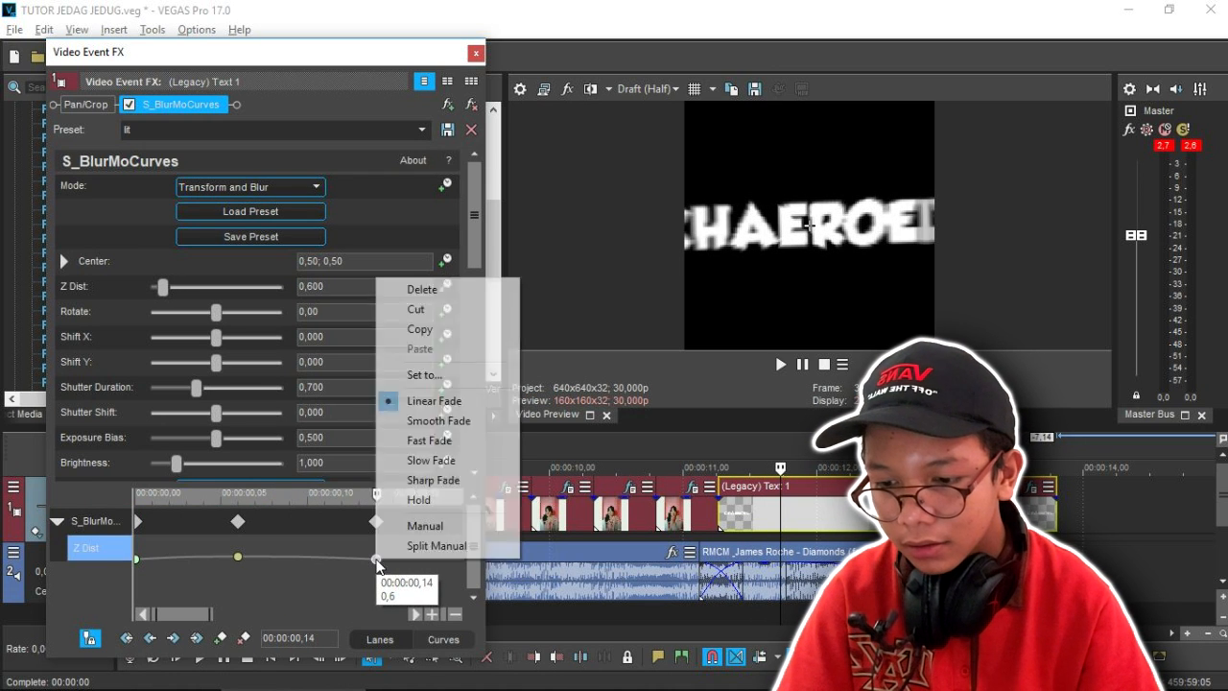
click(422, 289)
click(639, 515)
key(space)
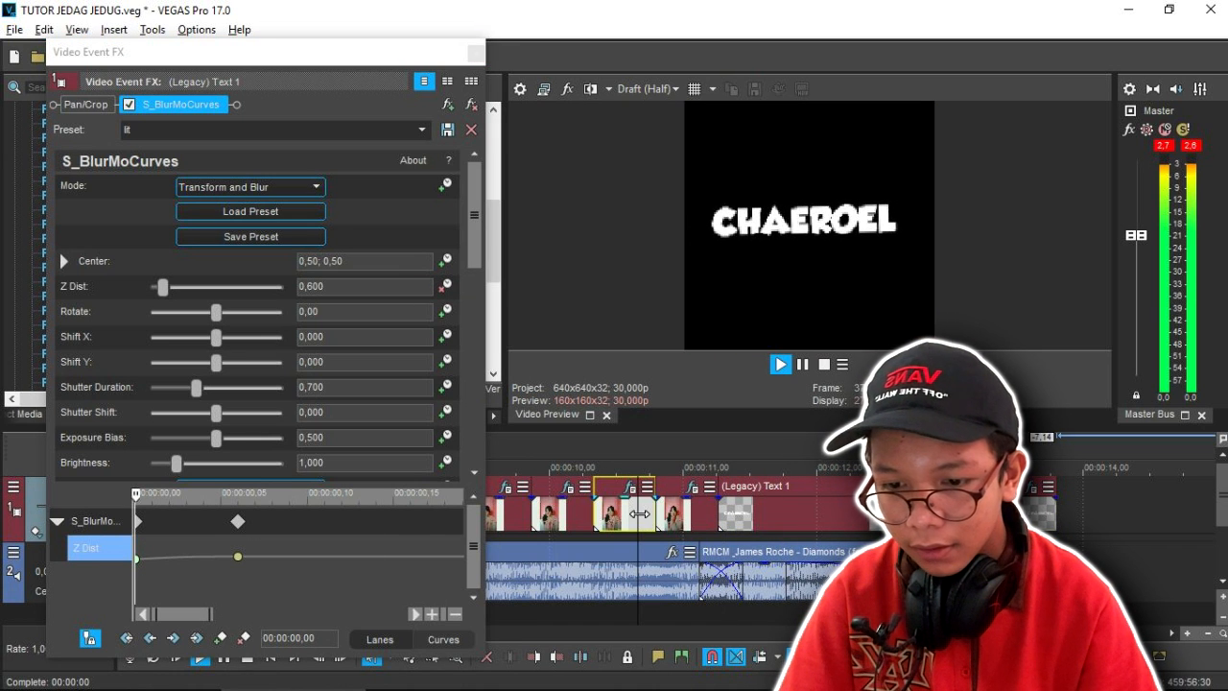
key(space)
click(476, 53)
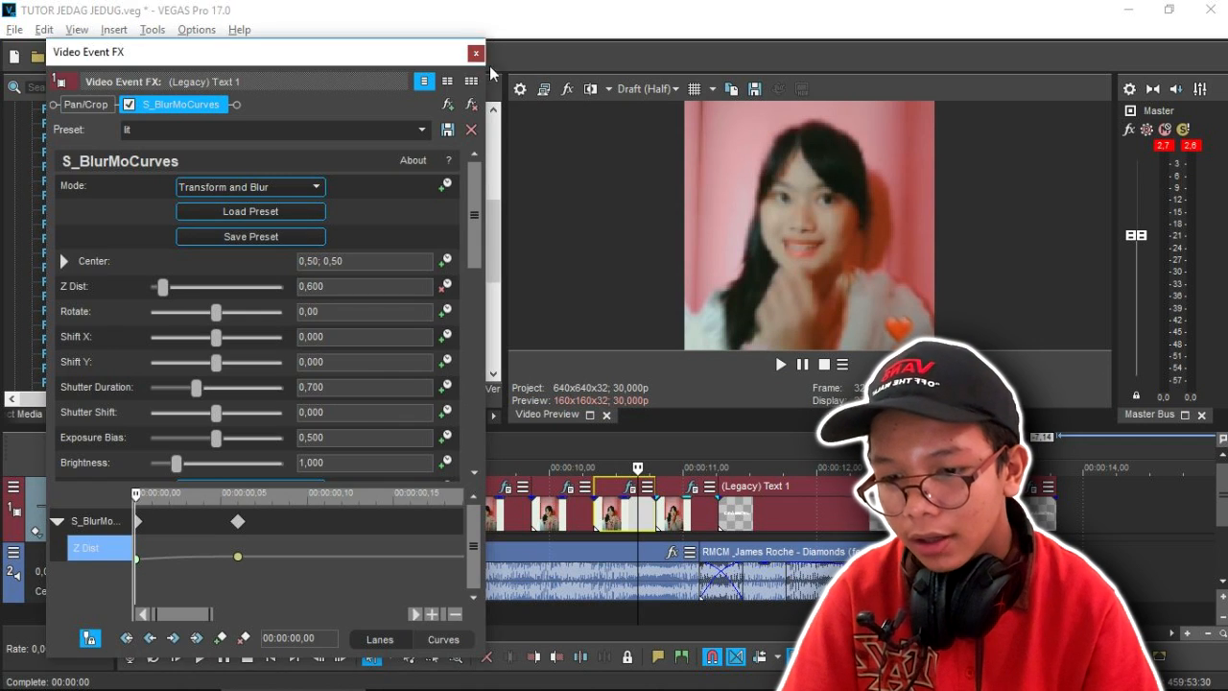
- Apply the GLOW preset of S_Glow to the closing title and set its Glow Width to 0,247
click(777, 527)
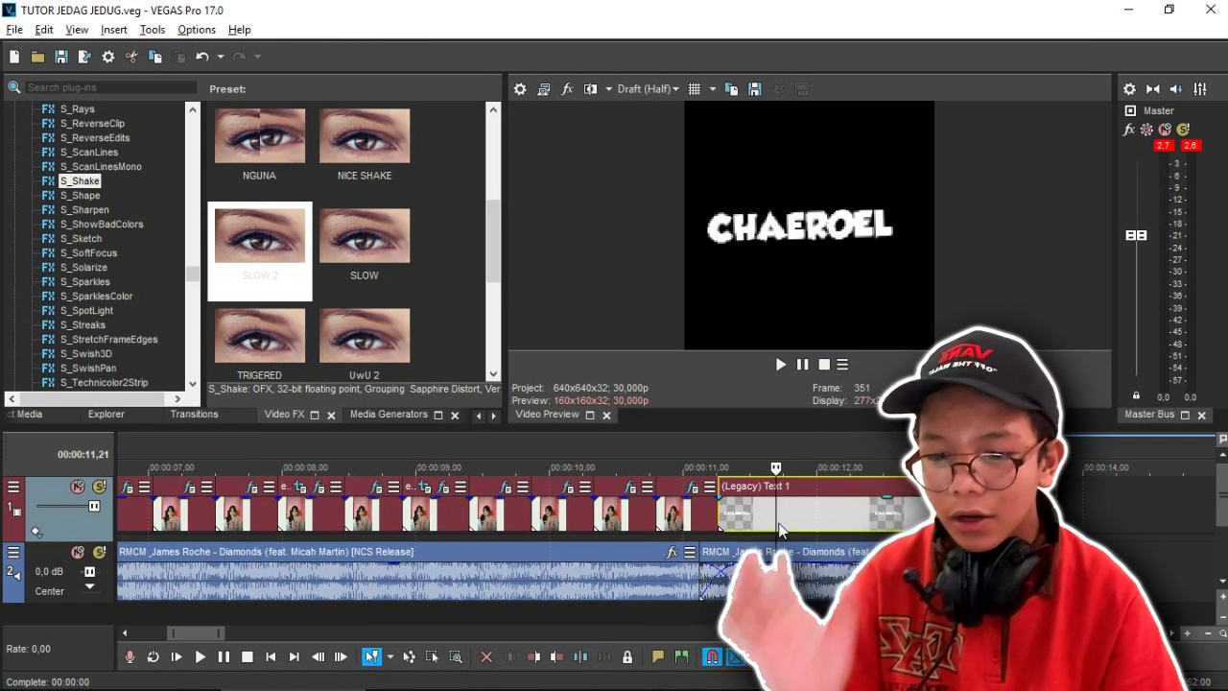
click(87, 267)
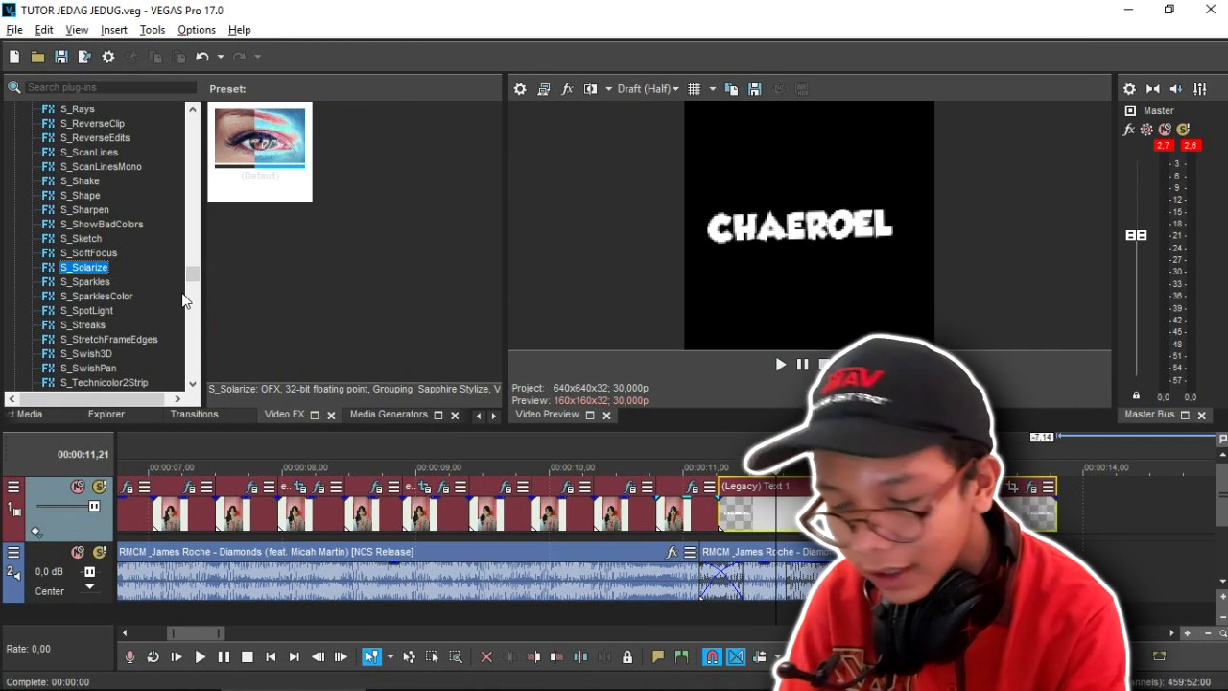
scroll(101, 288, up, 20)
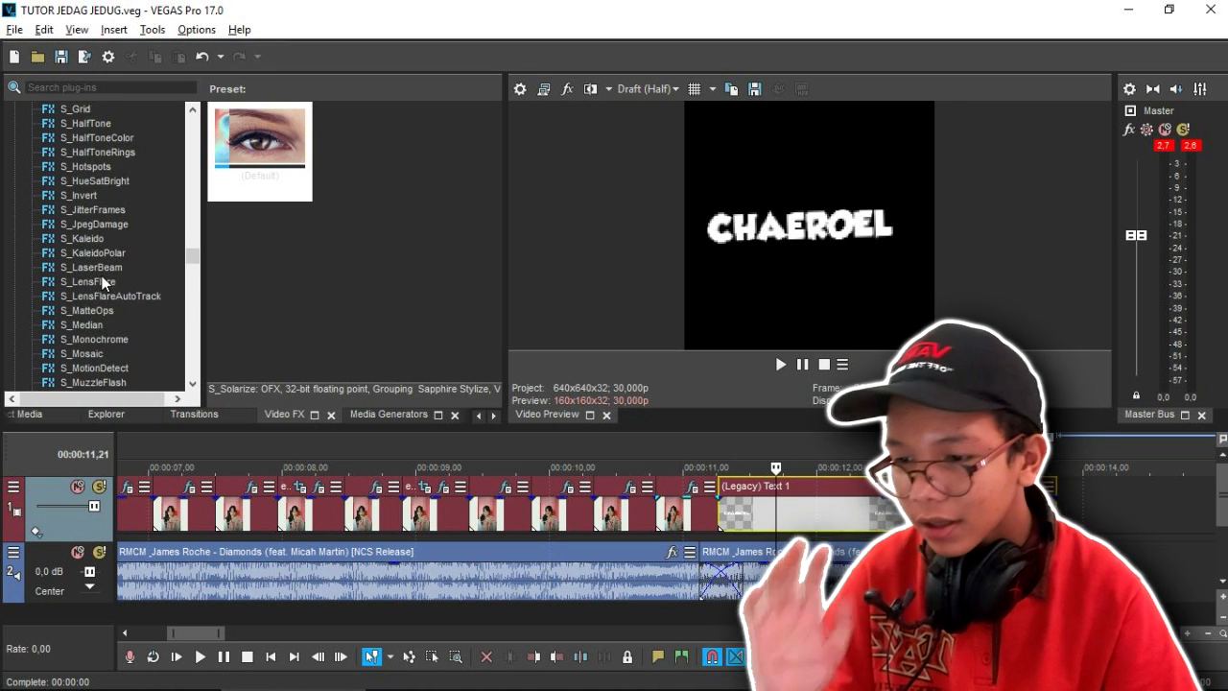
scroll(86, 259, up, 3)
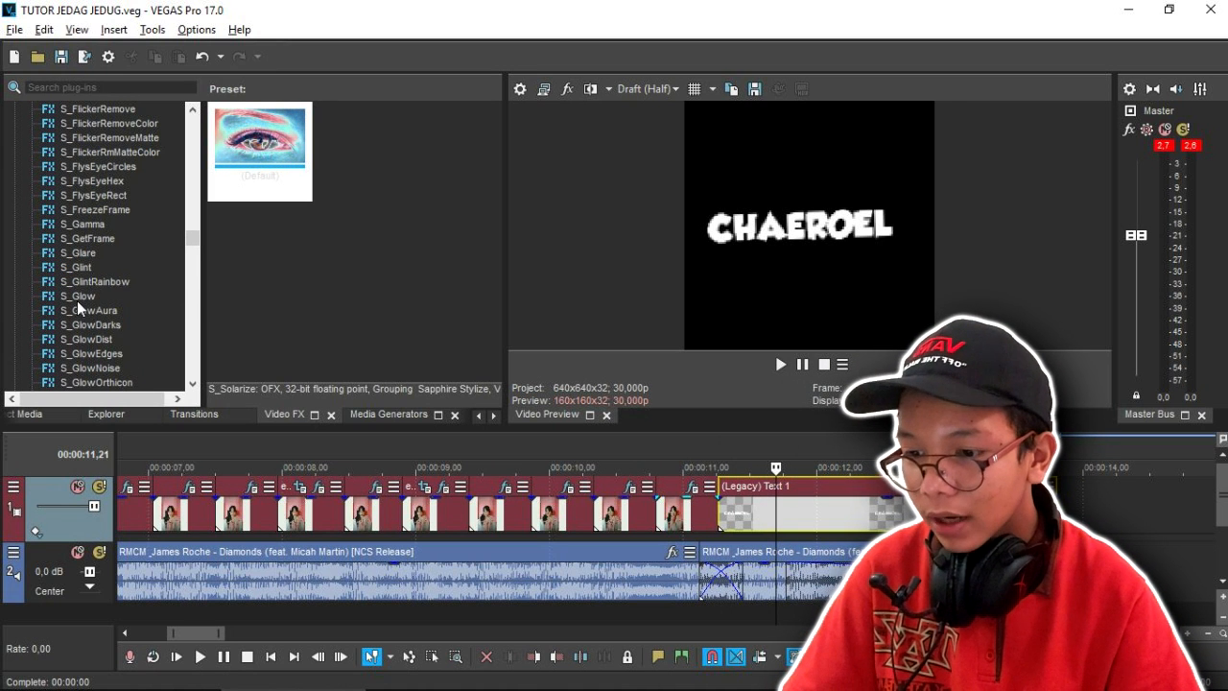
click(77, 297)
drag(368, 160, 818, 473)
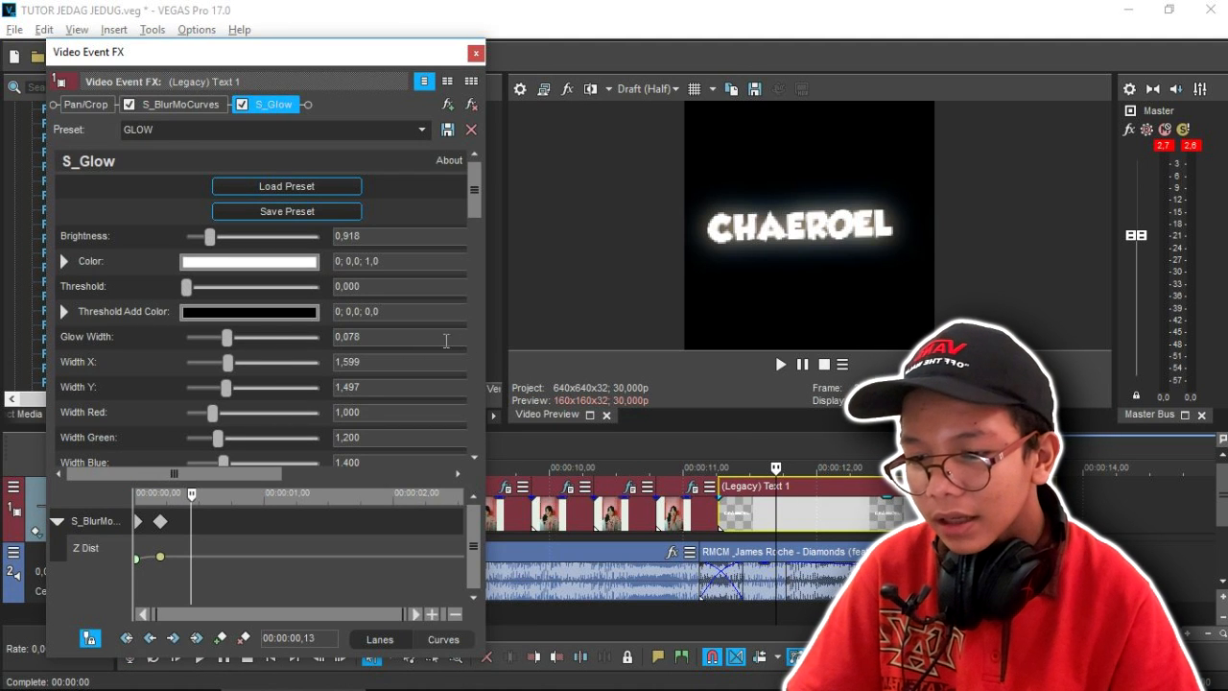
drag(226, 344, 491, 180)
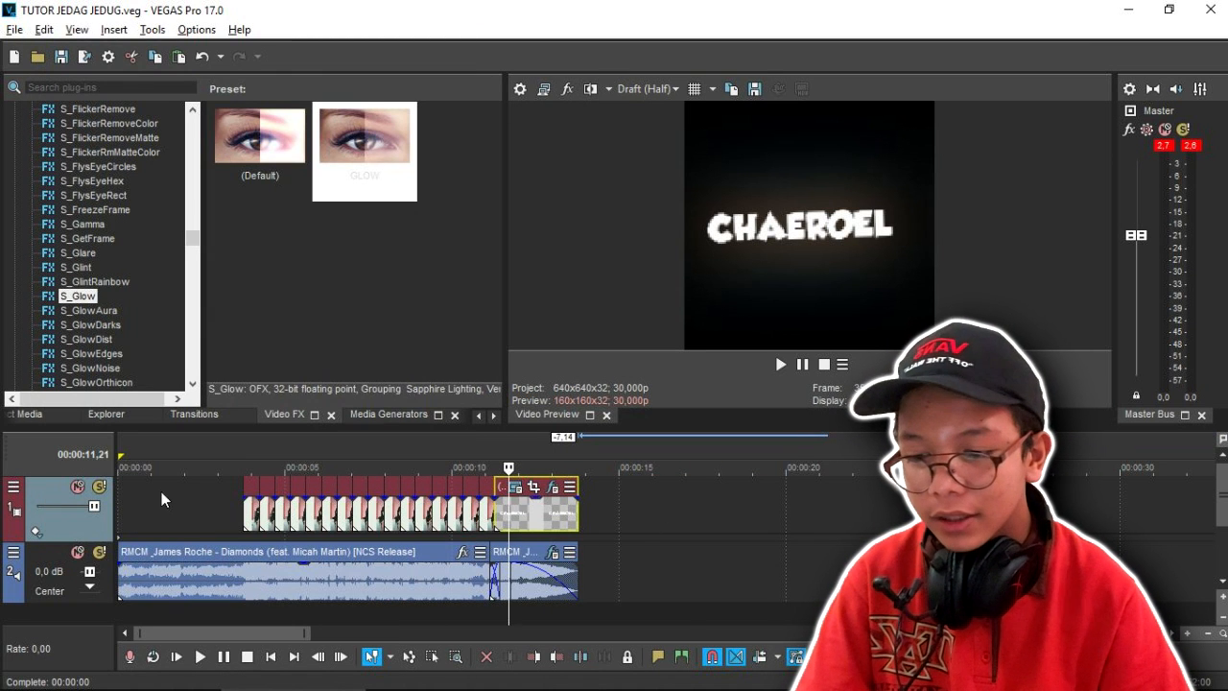
- Paste a copy of the title at 00:00:01,27, trim its end to the first video piece's start, and play it
click(192, 506)
scroll(192, 507, up, 10)
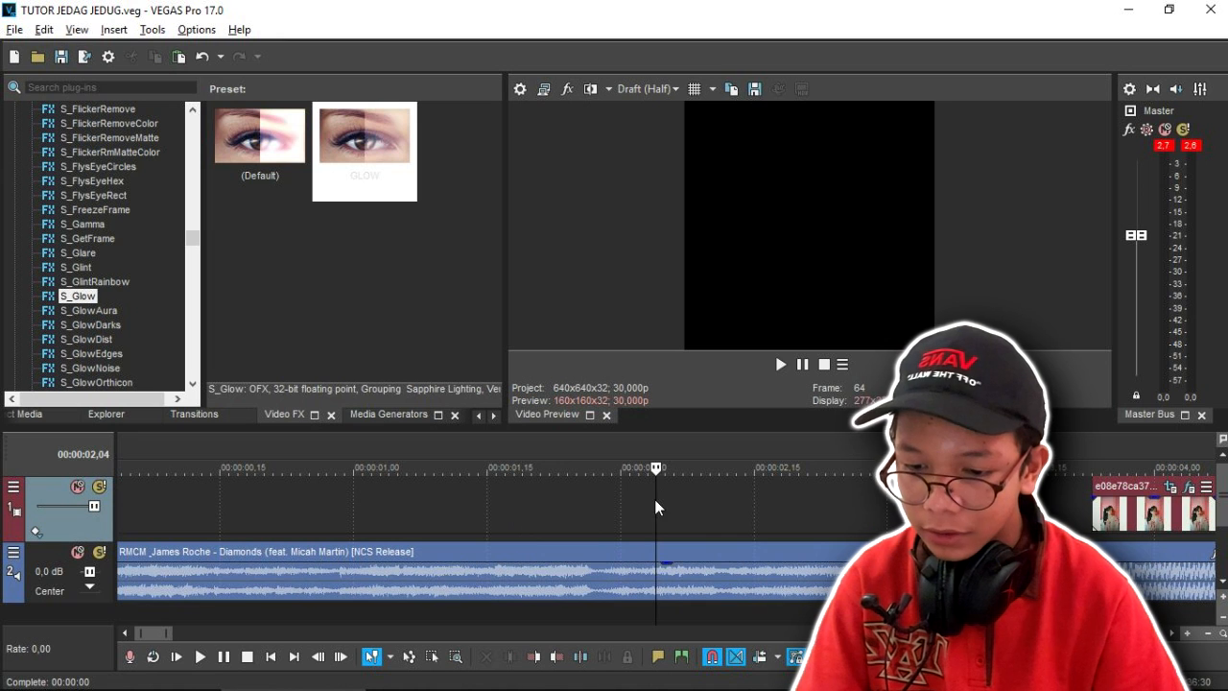
key(space)
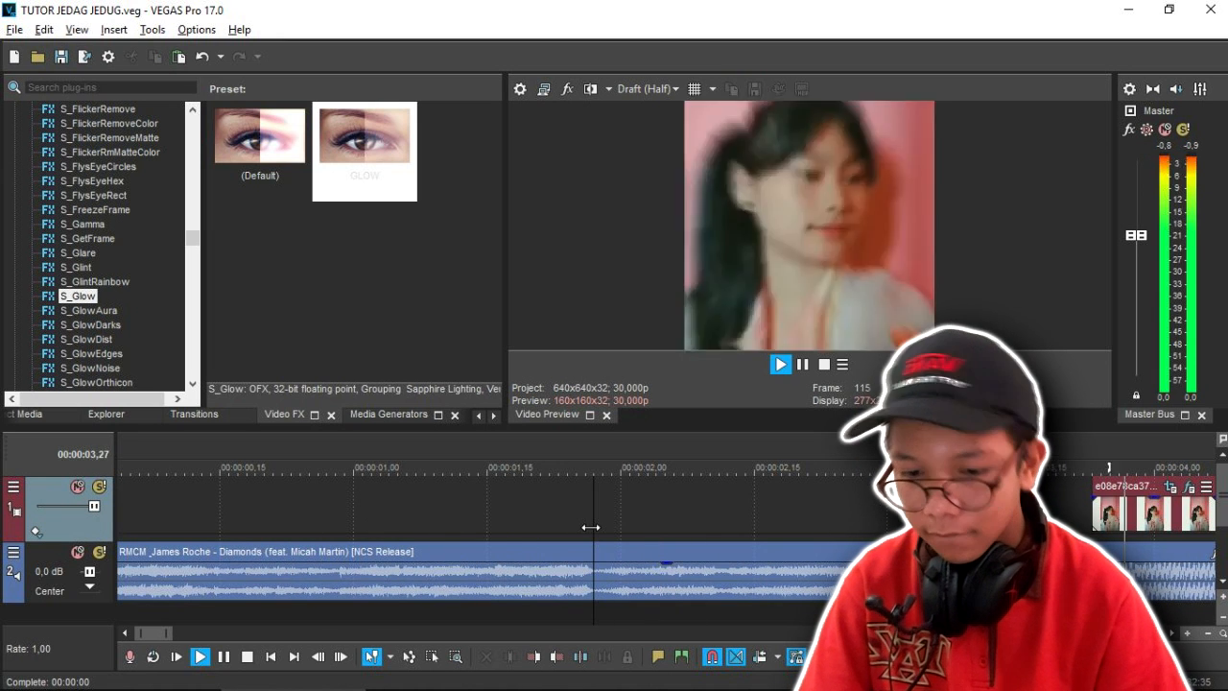
key(space)
key(ctrl+v)
key(Return)
drag(1085, 516, 908, 516)
click(649, 512)
key(space)
key(space)
key(ctrl+Left)
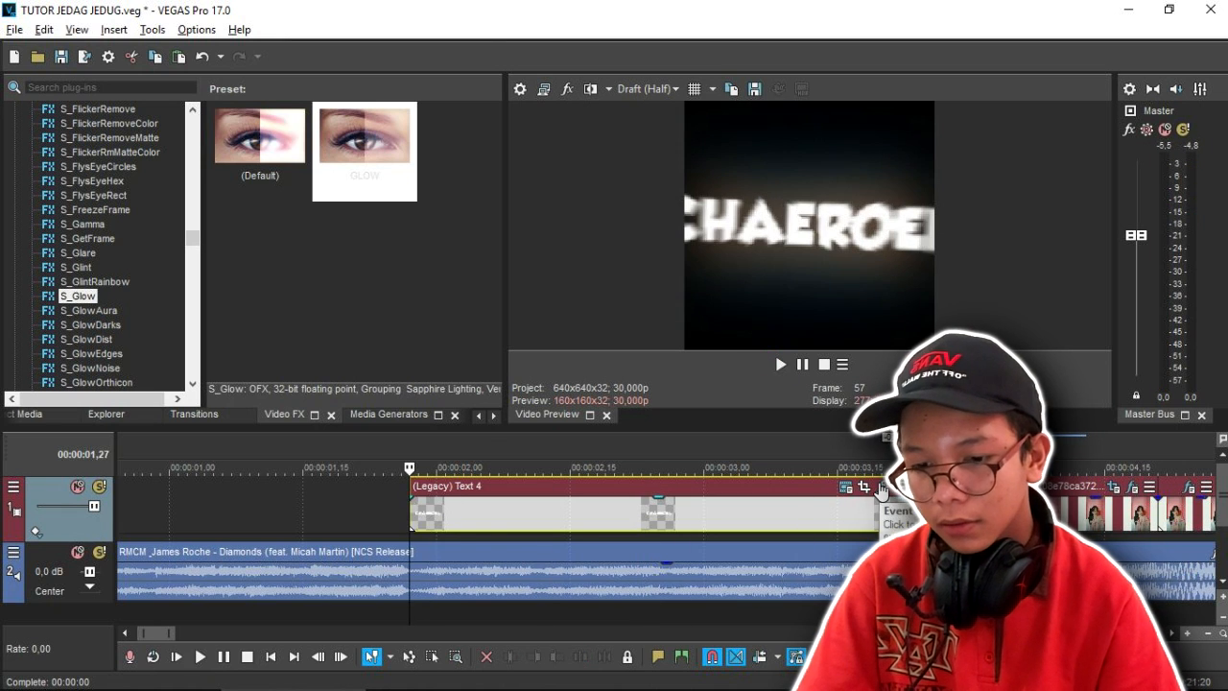
- Enable Shift Y animation in the opening title's S_BlurMoCurves effect and add a keyframe at 00:00:00,09
click(883, 486)
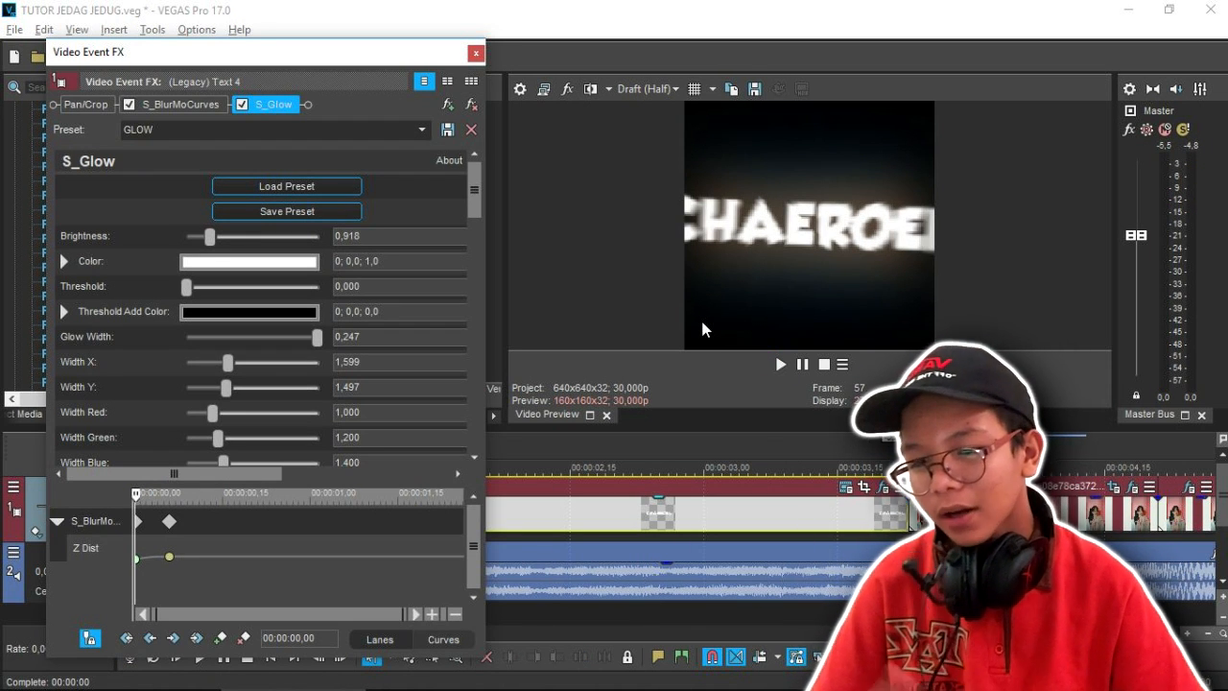
click(180, 103)
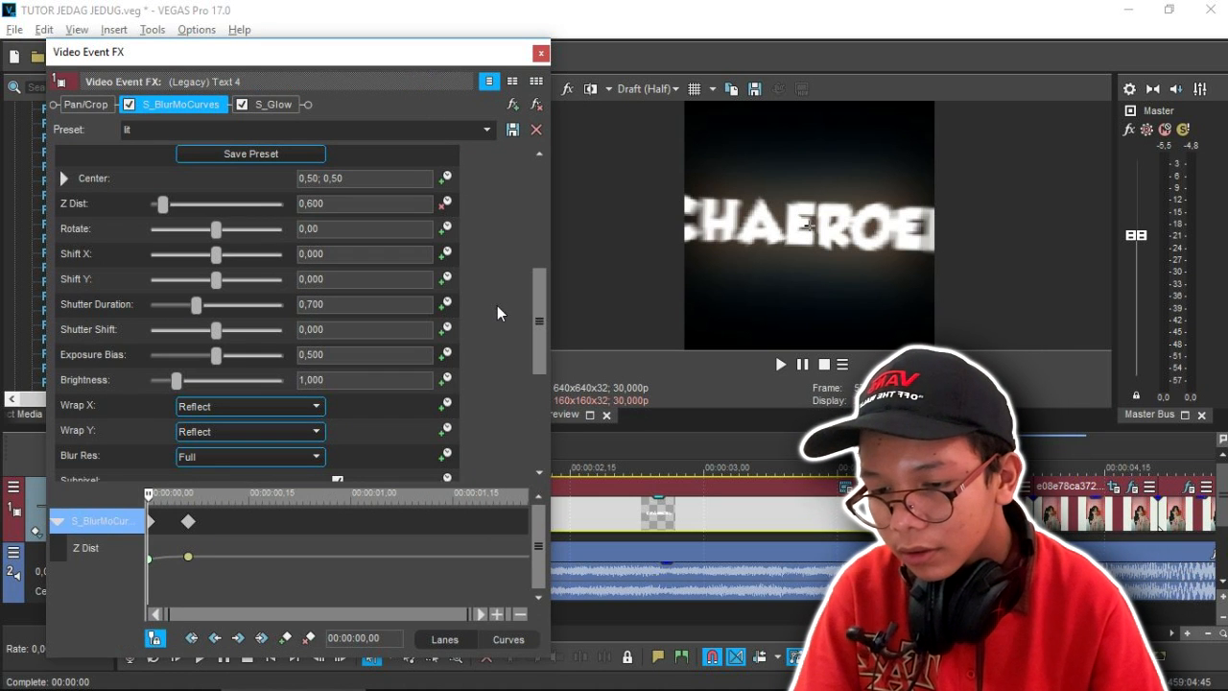
click(447, 279)
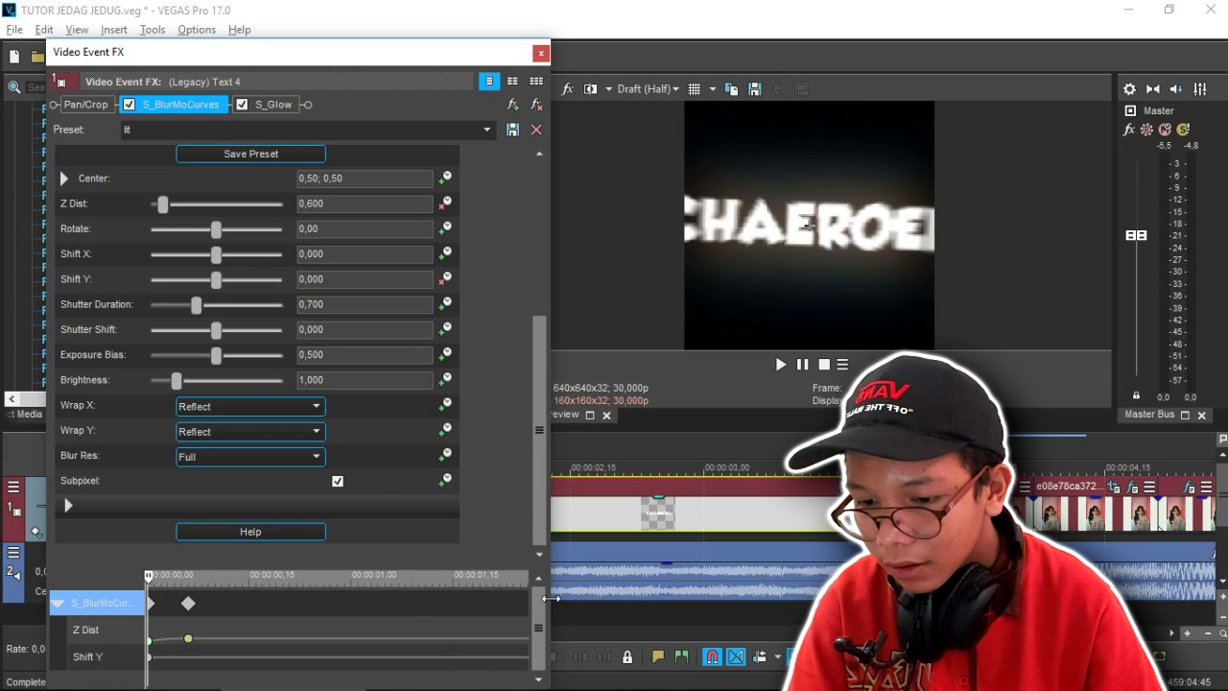
mouse_move(426, 37)
mouse_down()
mouse_move(412, 118)
mouse_move(418, 27)
mouse_up()
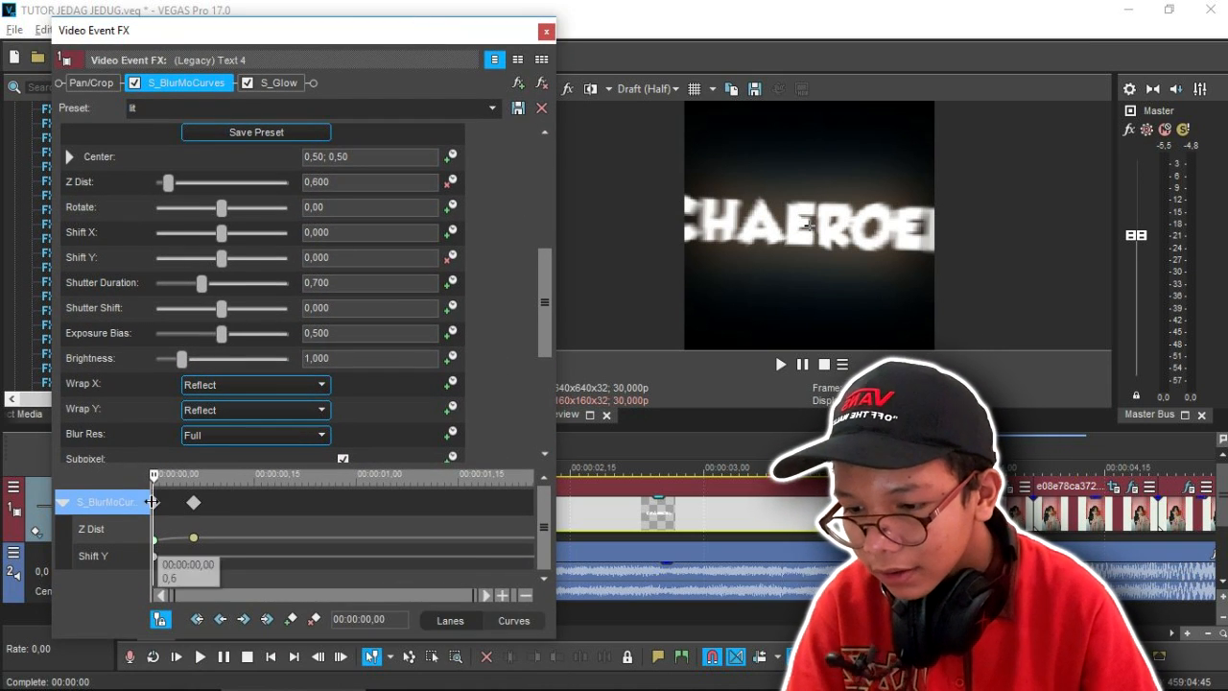
drag(158, 478, 218, 477)
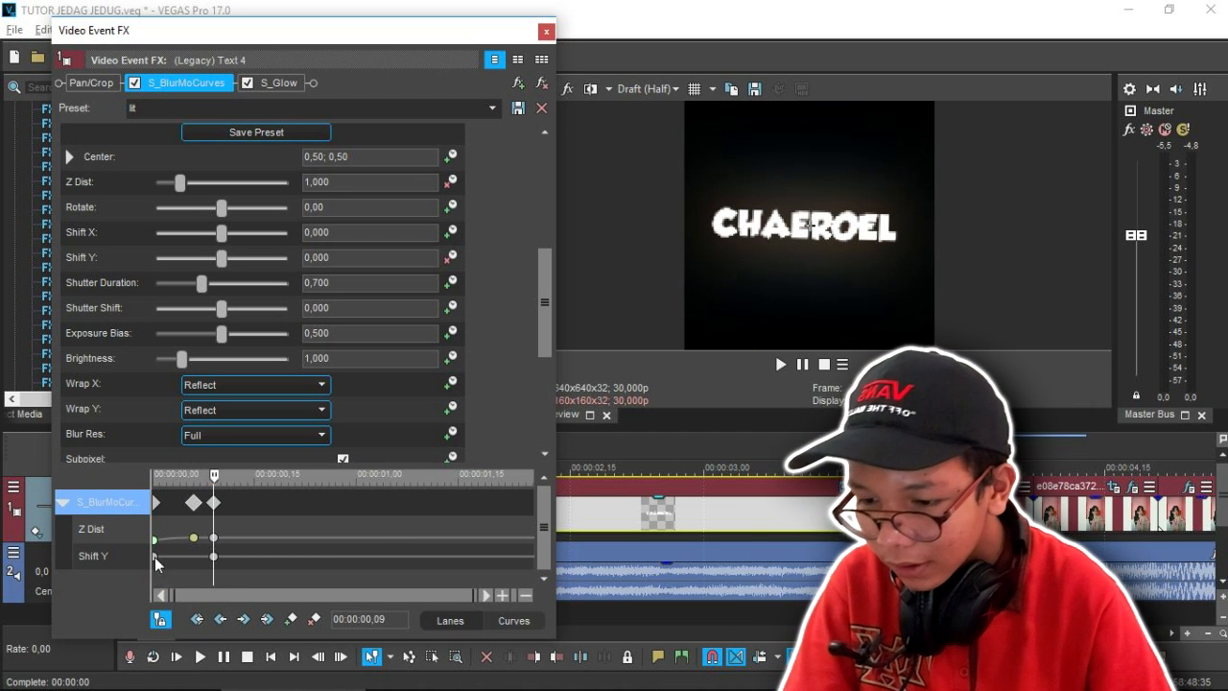
- Set the first Shift Y keyframe to Fast Fade and the one at 00:00:00,09 to Slow Fade
click(154, 557)
right_click(155, 556)
click(209, 438)
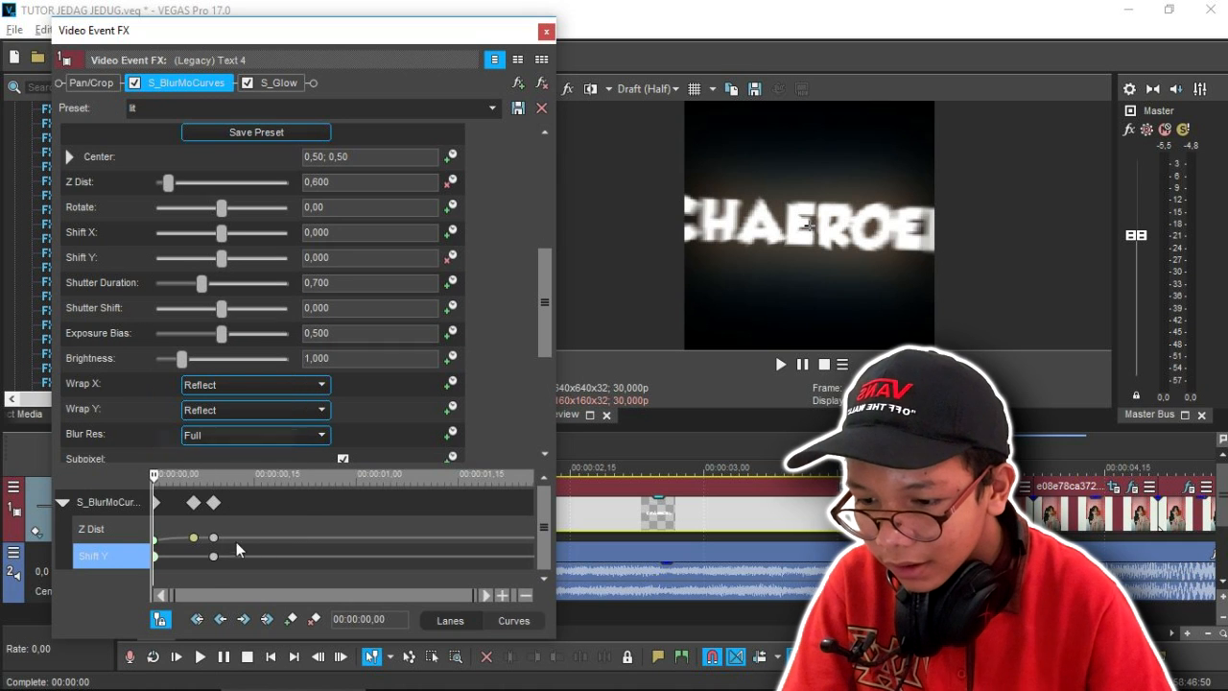
click(213, 559)
right_click(214, 559)
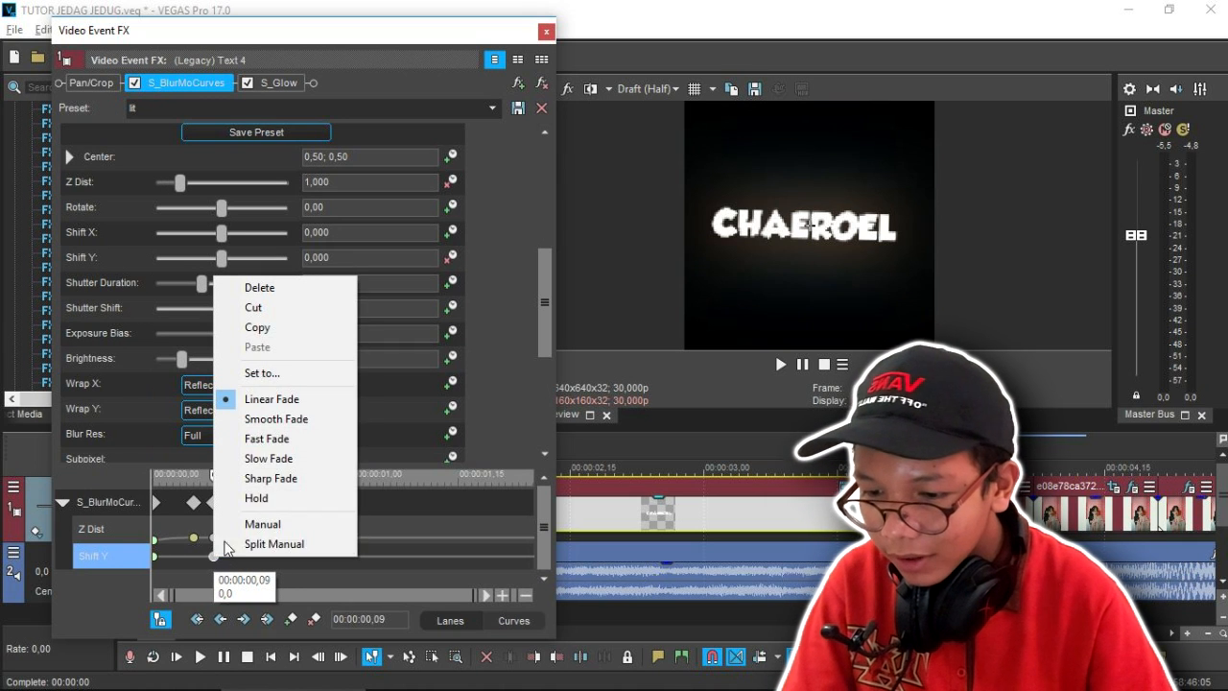
click(269, 459)
- Delete the Z Dist keyframe at 00:00:00,09 and set Shift Y to -0,500 at the start of the opening title
click(213, 538)
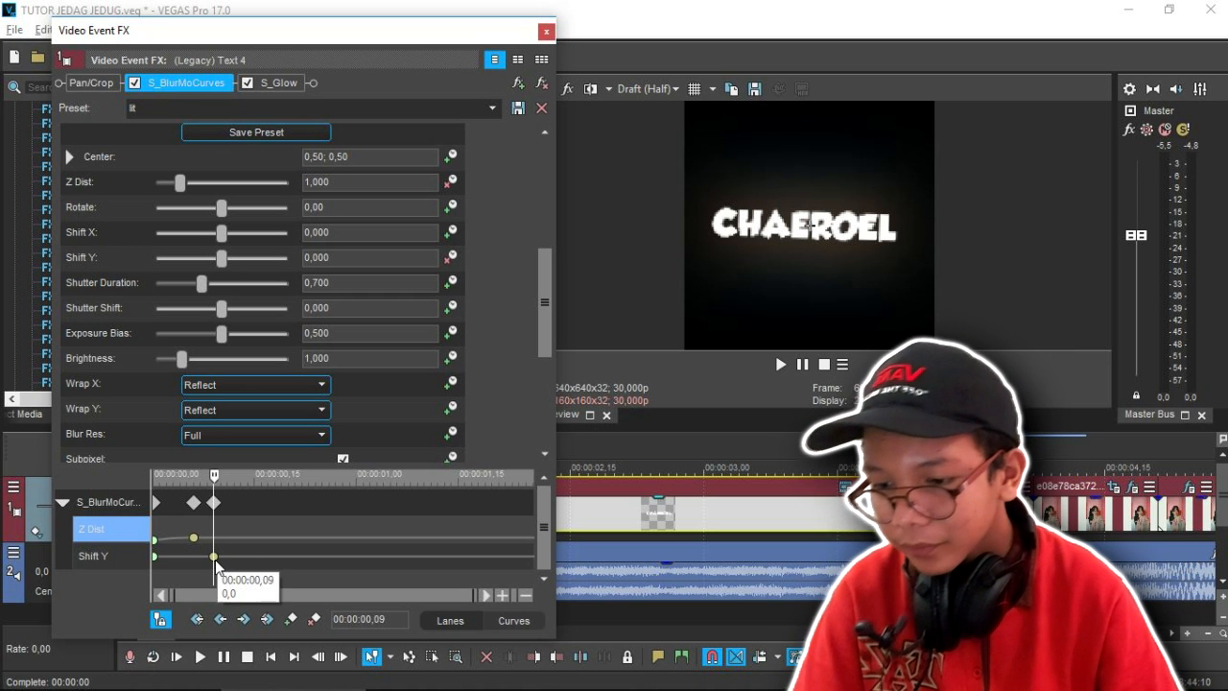
drag(216, 482, 152, 479)
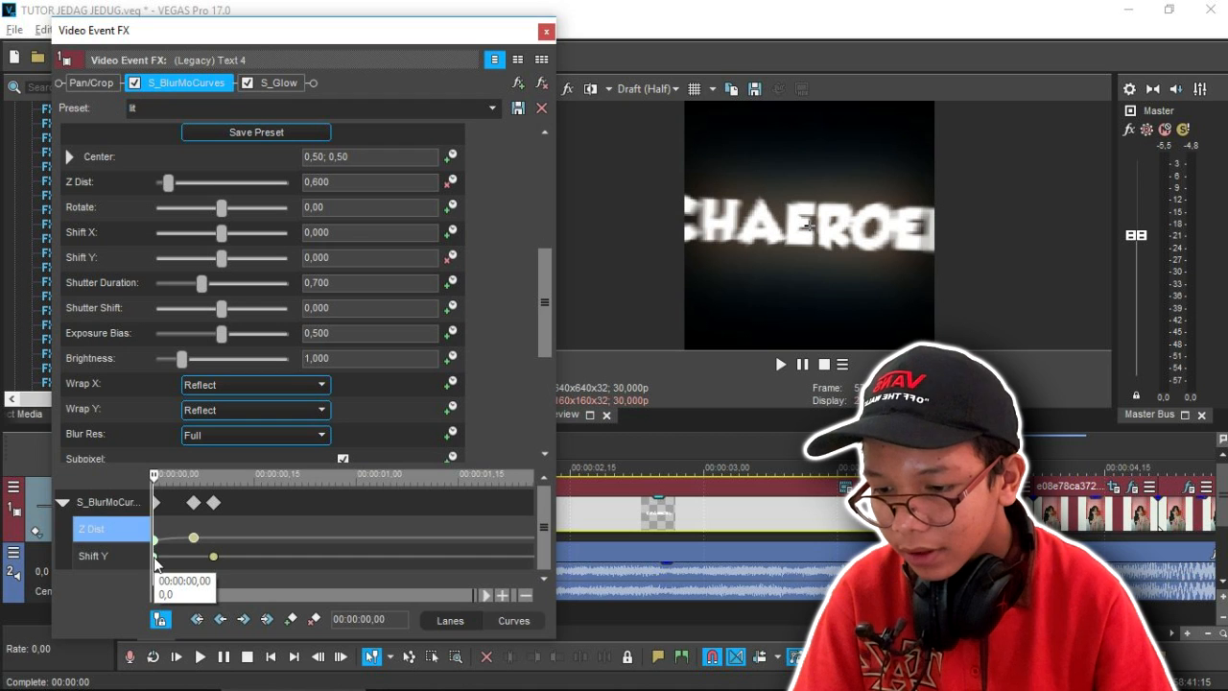
click(155, 561)
drag(208, 266, 154, 269)
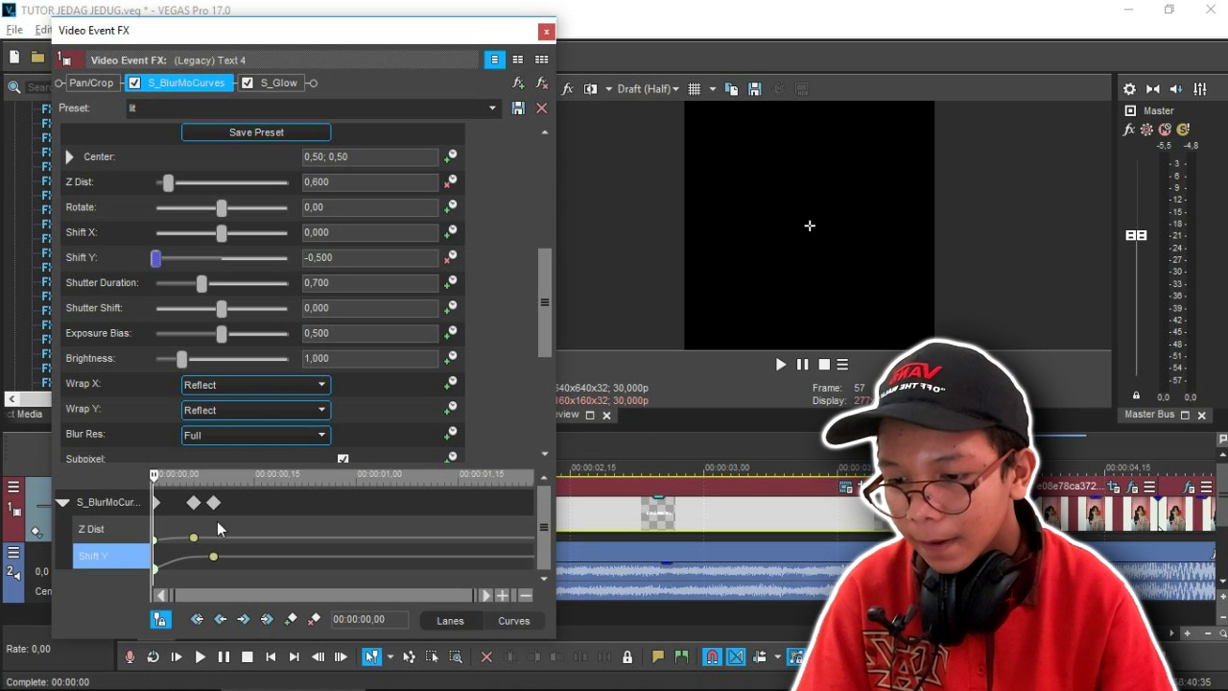
- Move the second Z Dist keyframe past the last Shift Y keyframe and play the opening title's animation
drag(195, 538, 209, 542)
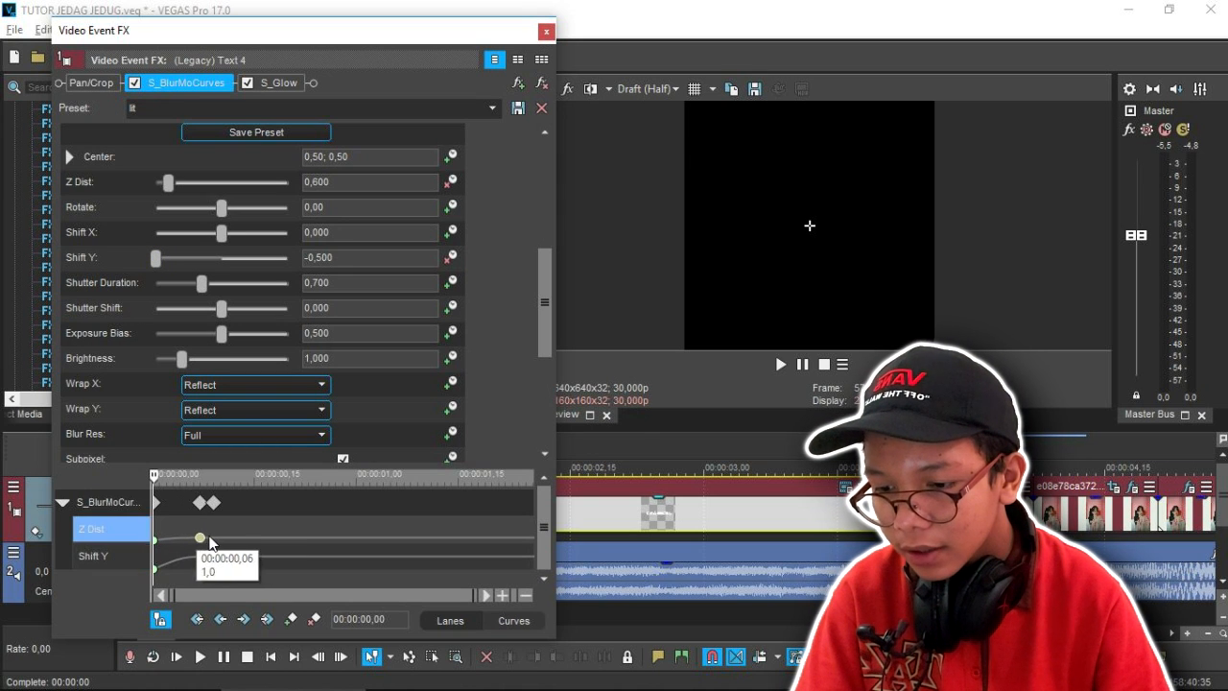
click(547, 33)
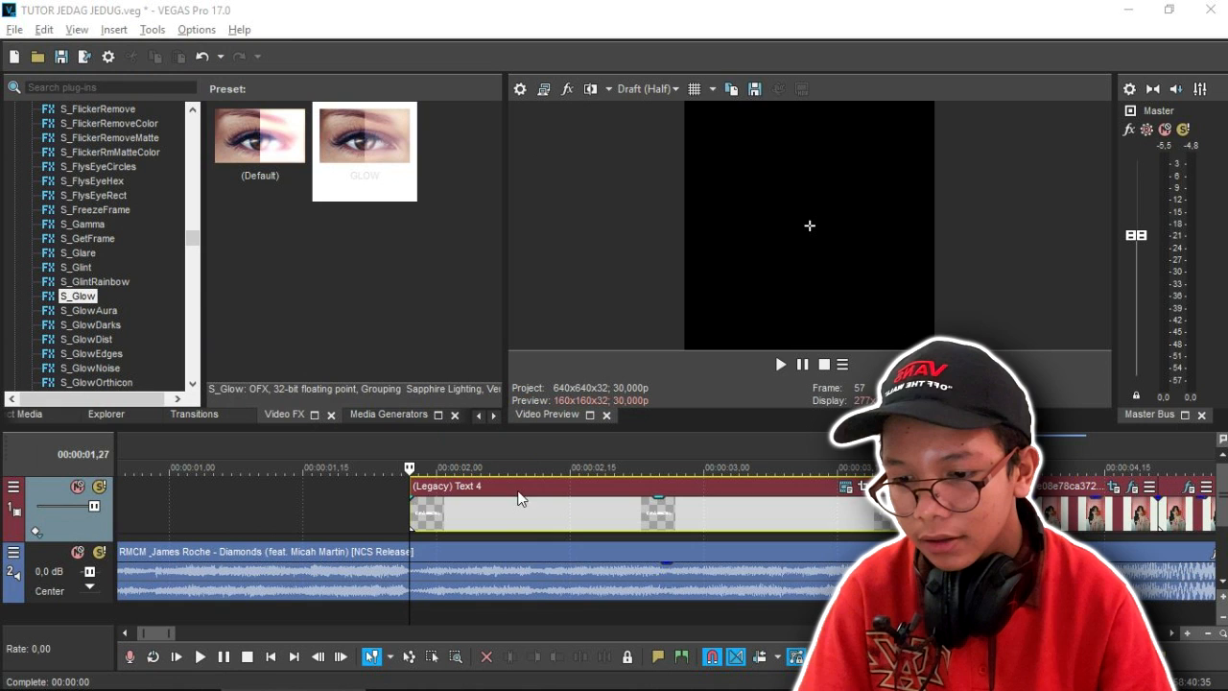
key(space)
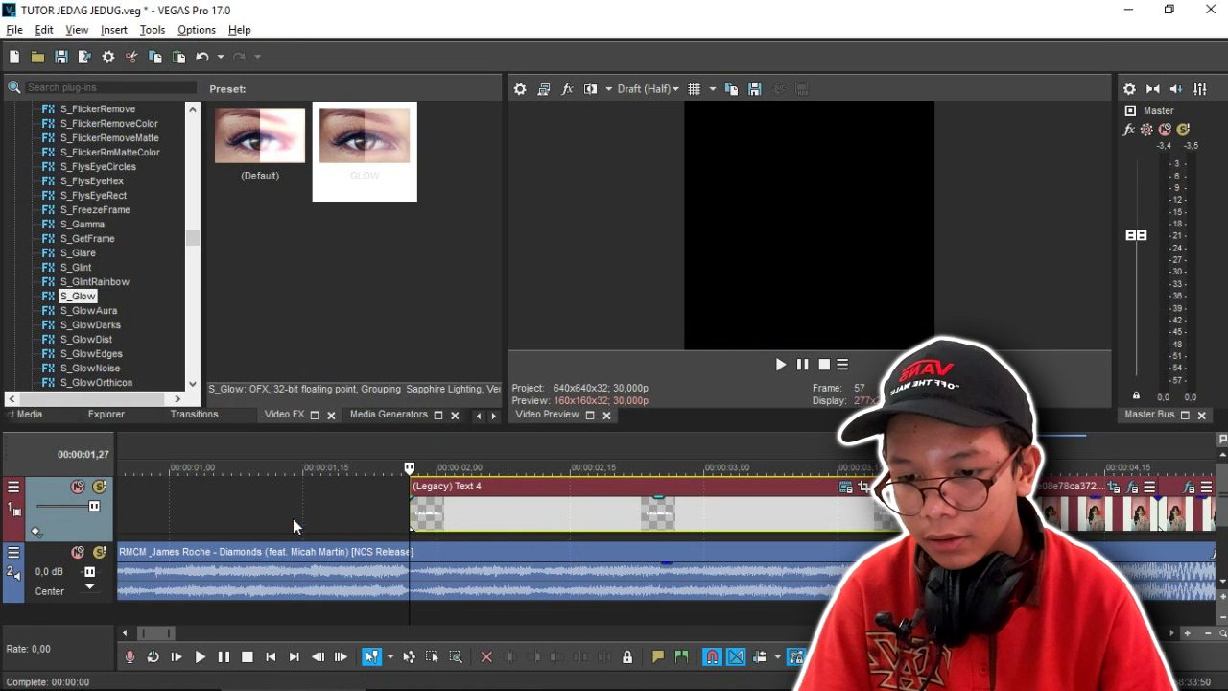
click(329, 512)
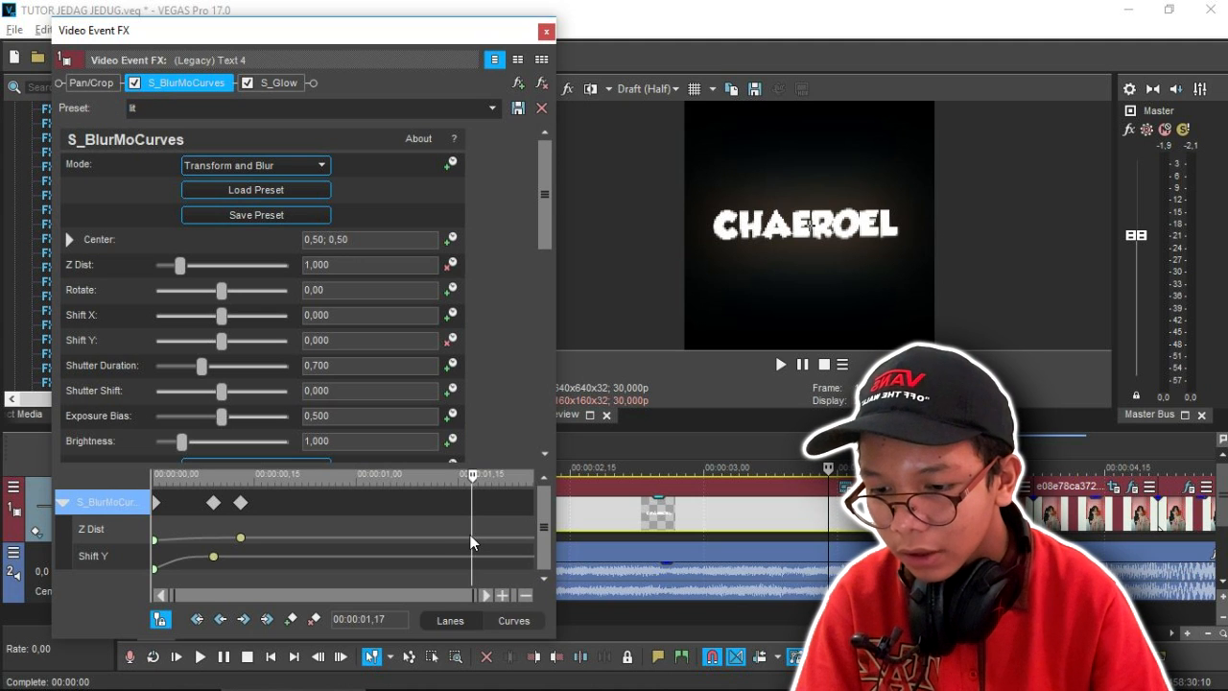
- Add a Z Dist keyframe near the opening title's end, place it at 00:00:01,09, and set it to Fast Fade
click(425, 475)
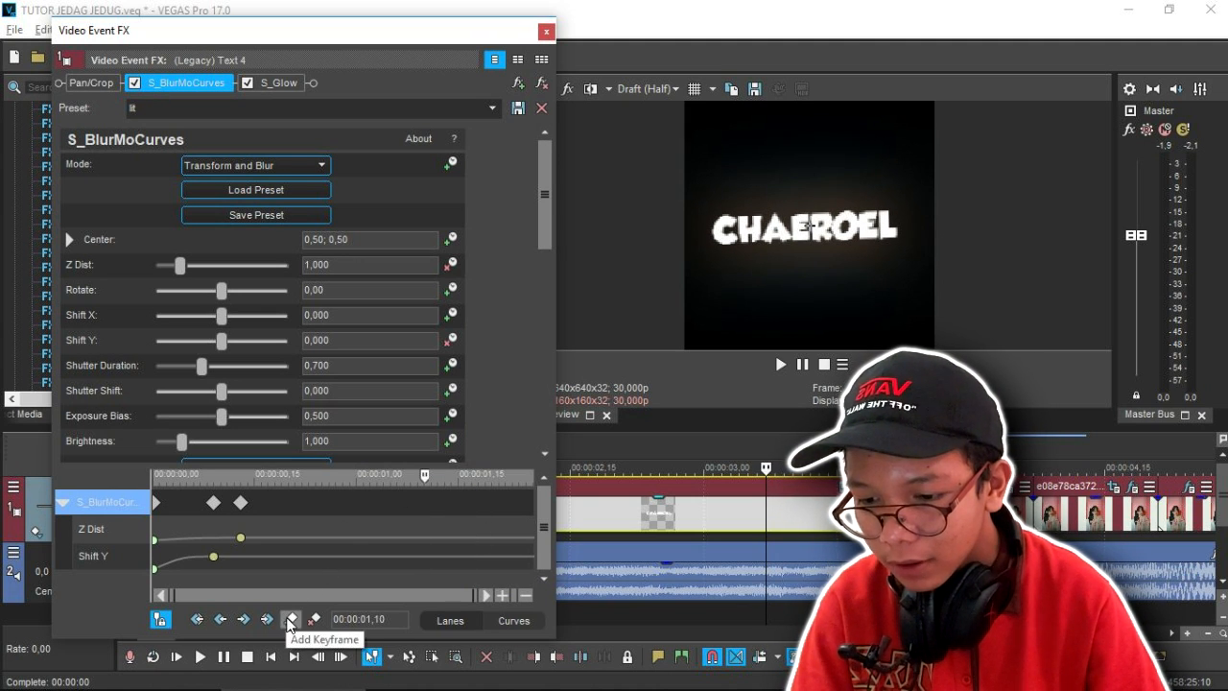
key(ctrl+z)
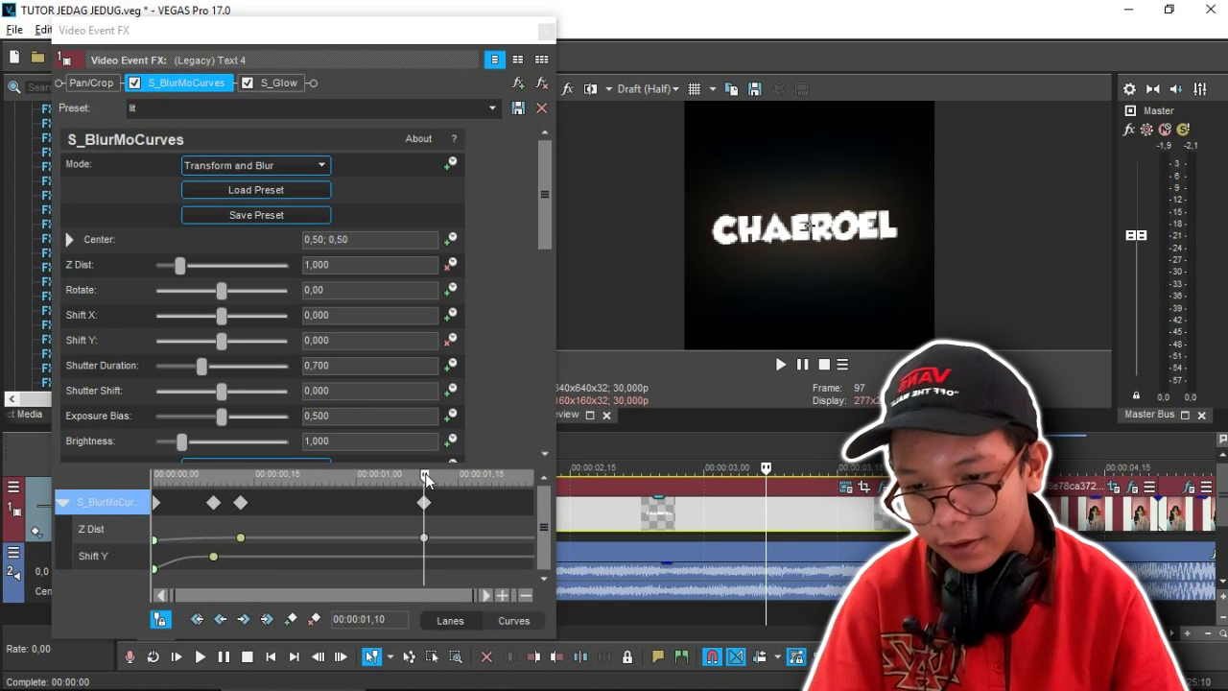
drag(425, 473, 465, 480)
click(472, 500)
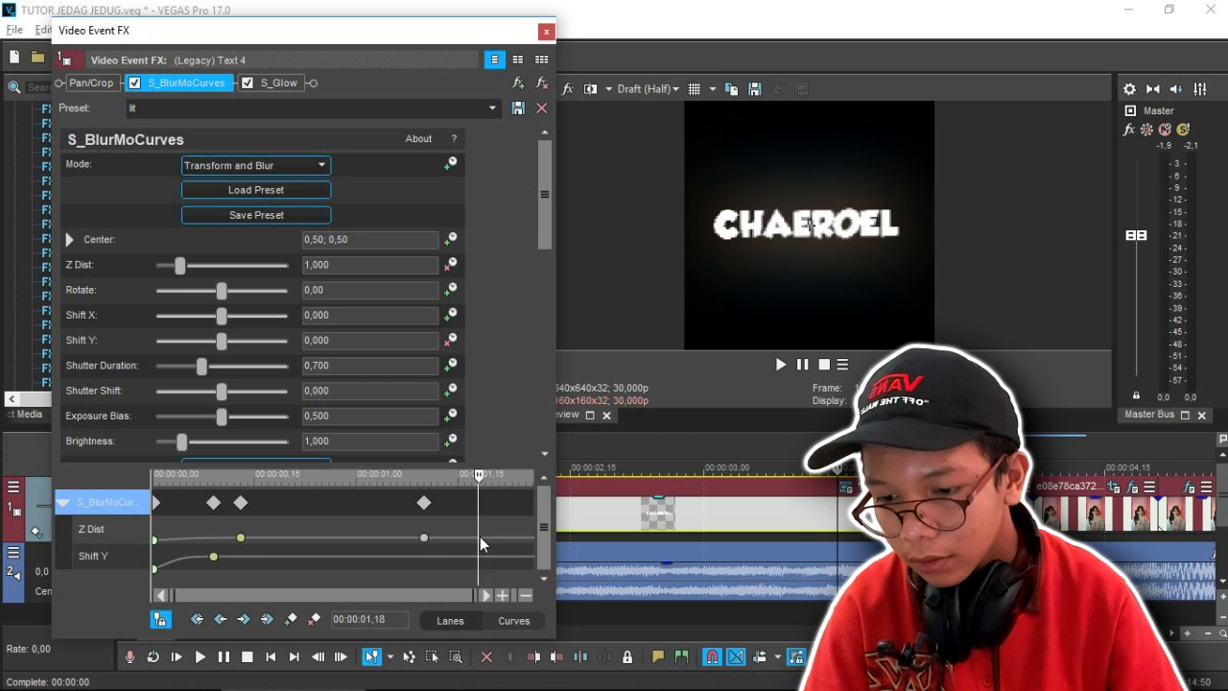
click(425, 538)
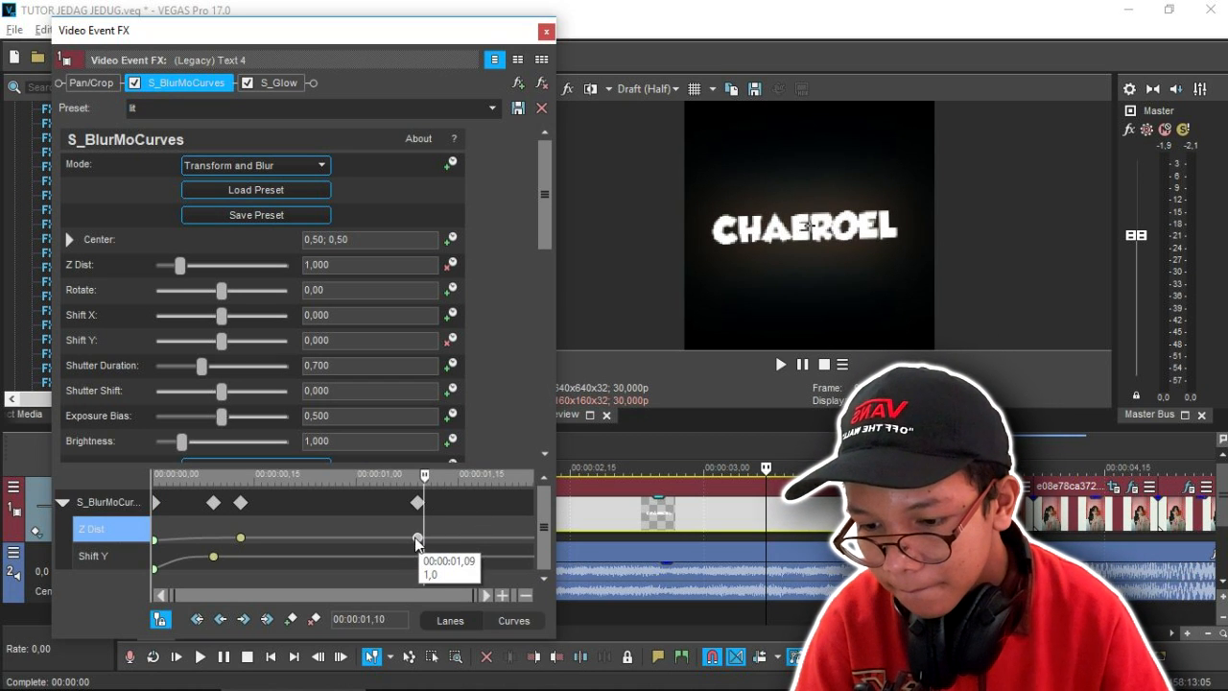
right_click(417, 543)
click(451, 419)
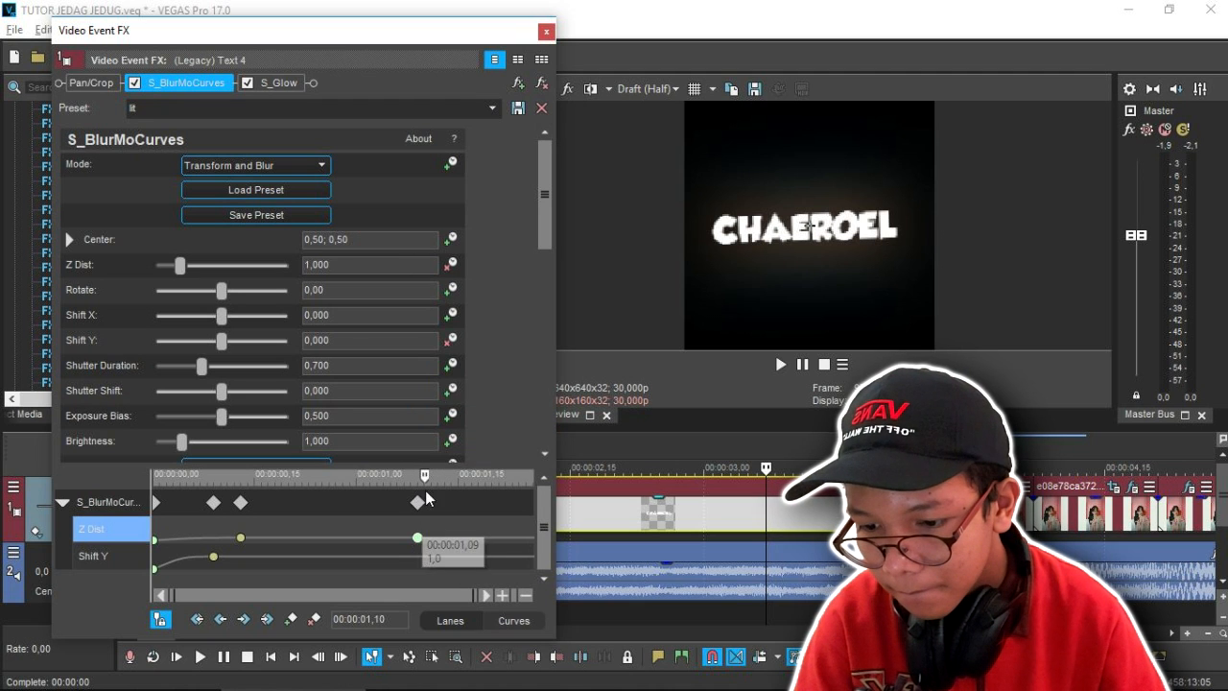
- Set Z Dist to 1,567 at 00:00:01,17 and to 0,100 at 00:00:01,26
drag(438, 480, 472, 481)
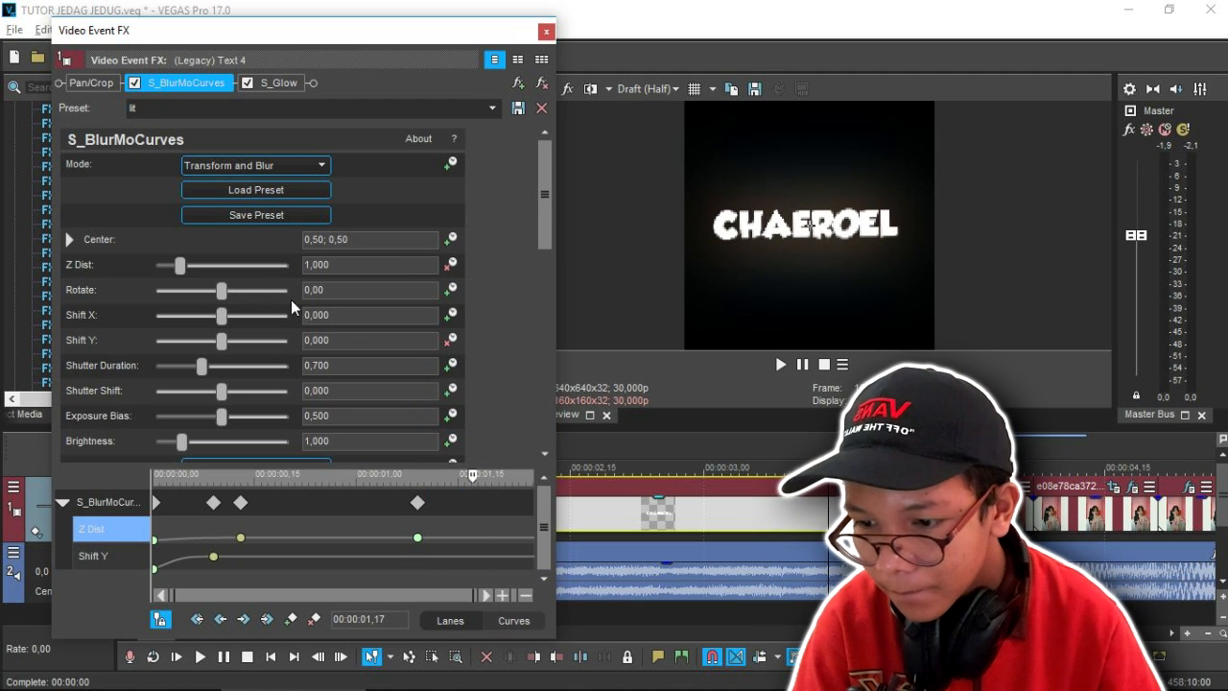
drag(183, 261, 199, 265)
drag(473, 483, 550, 481)
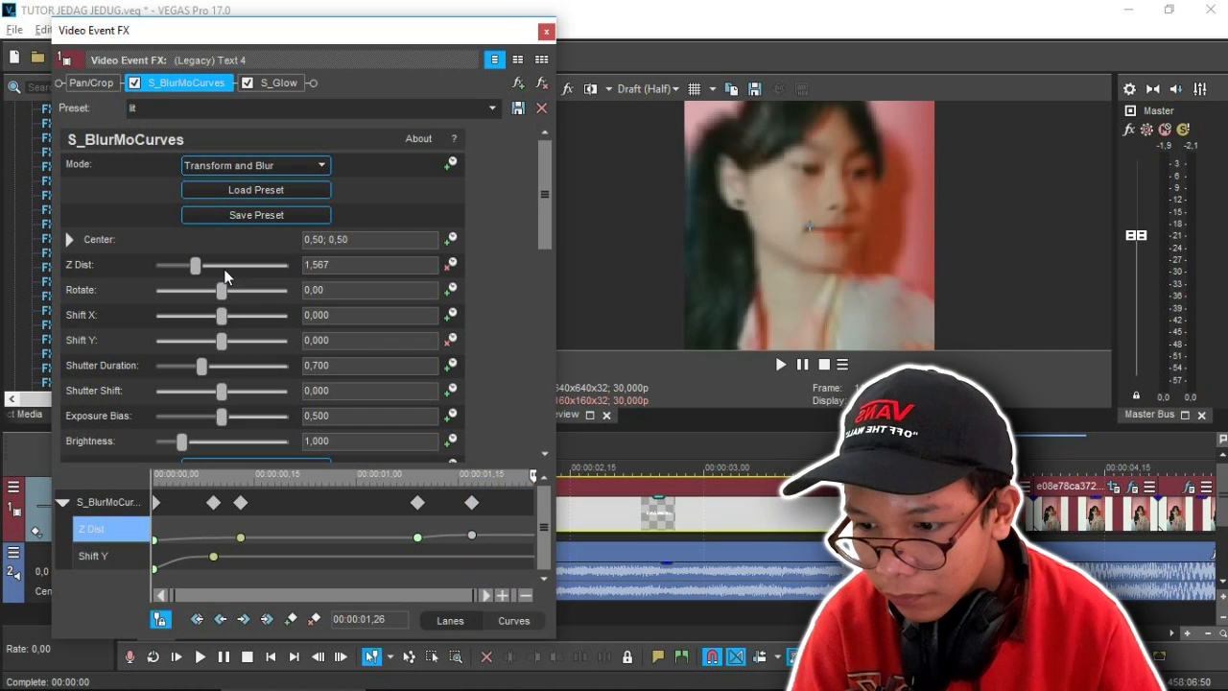
drag(195, 266, 130, 265)
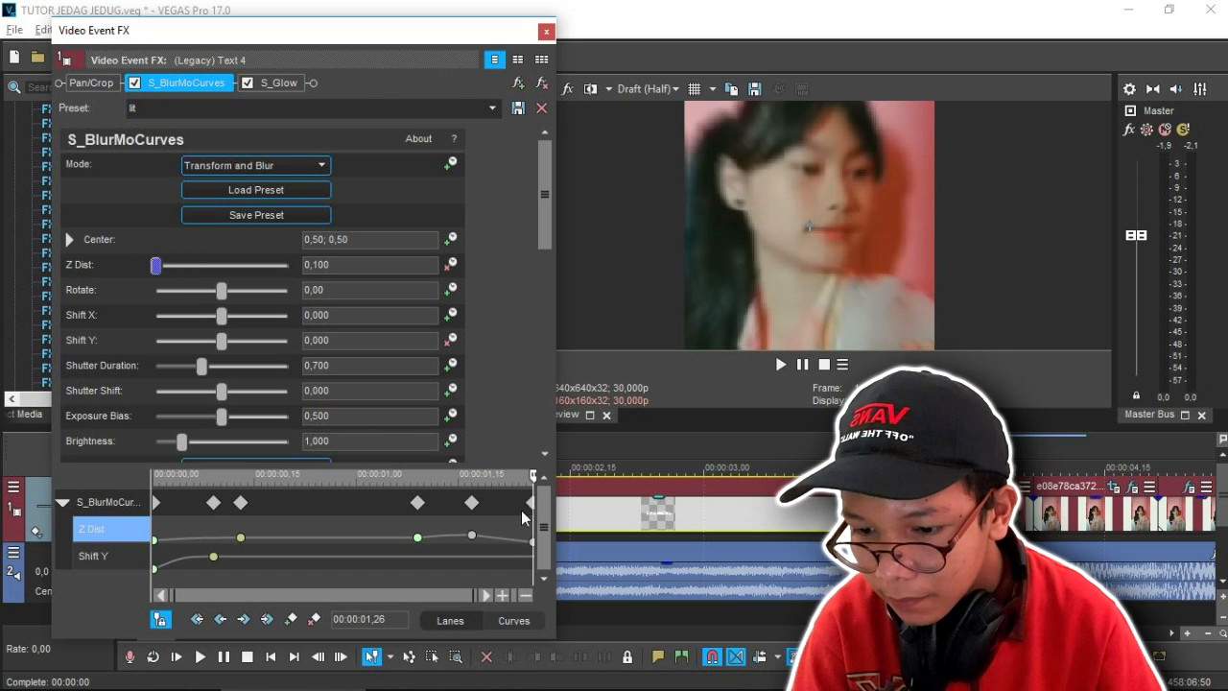
- Set the Z Dist keyframe at 00:00:01,17 to Slow Fade and play the opening title's exit animation
click(470, 537)
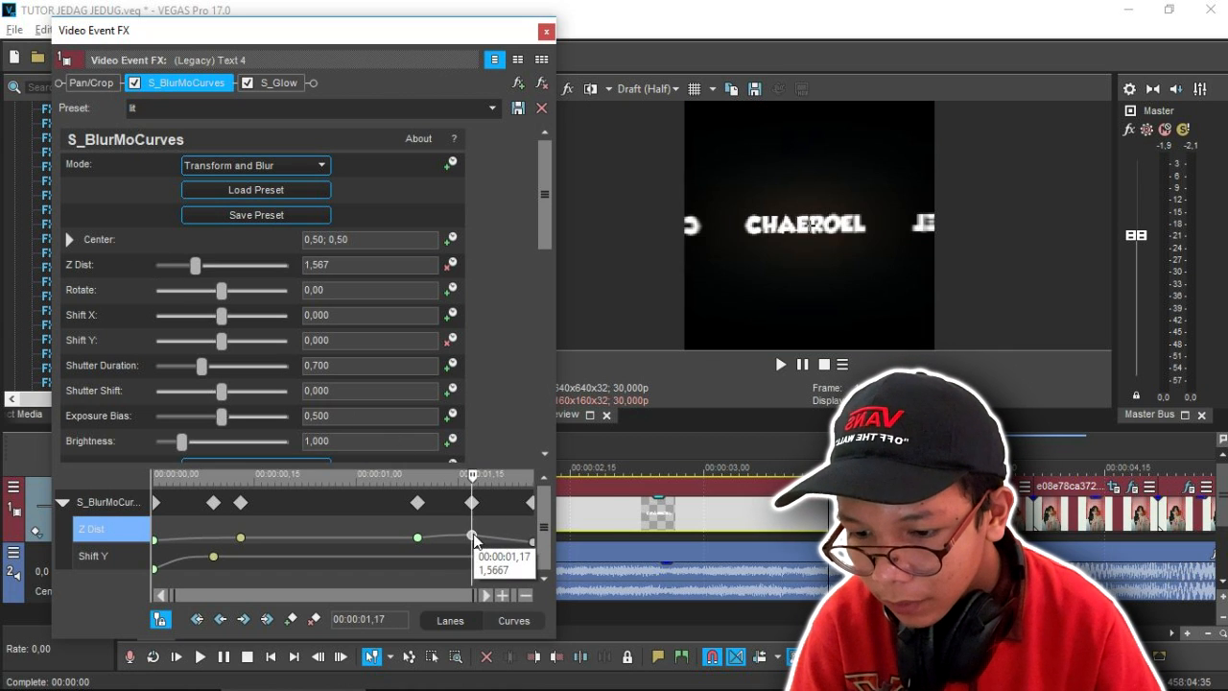
right_click(471, 538)
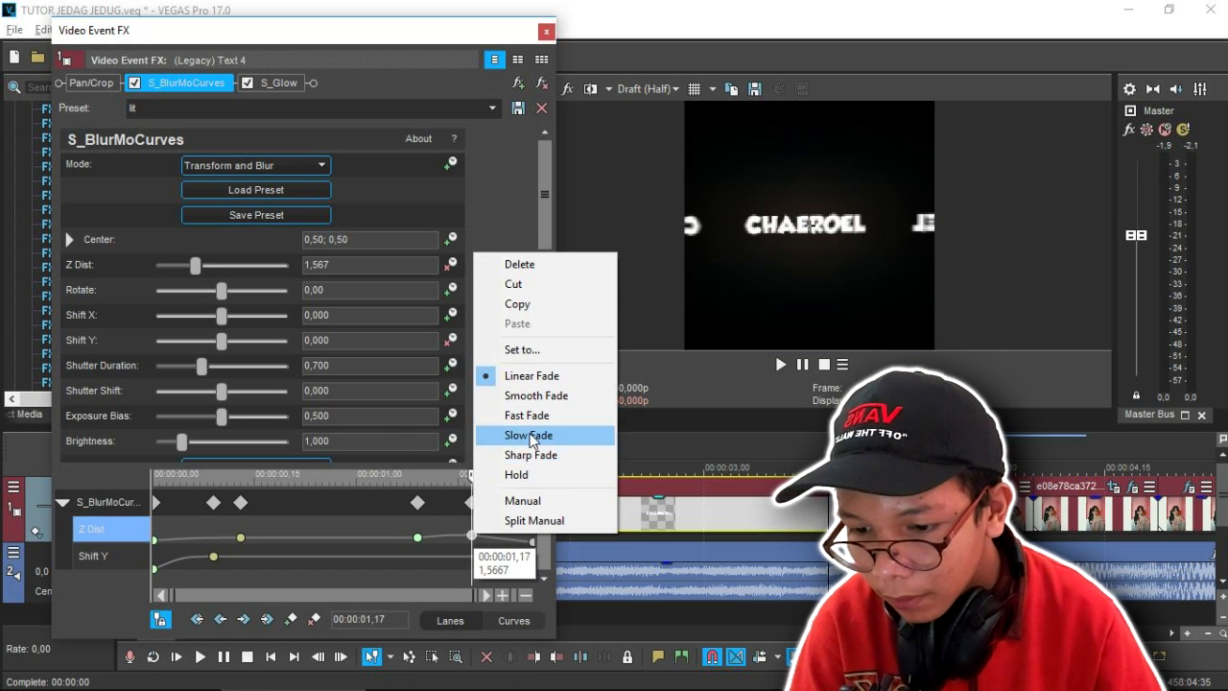
click(529, 434)
click(689, 519)
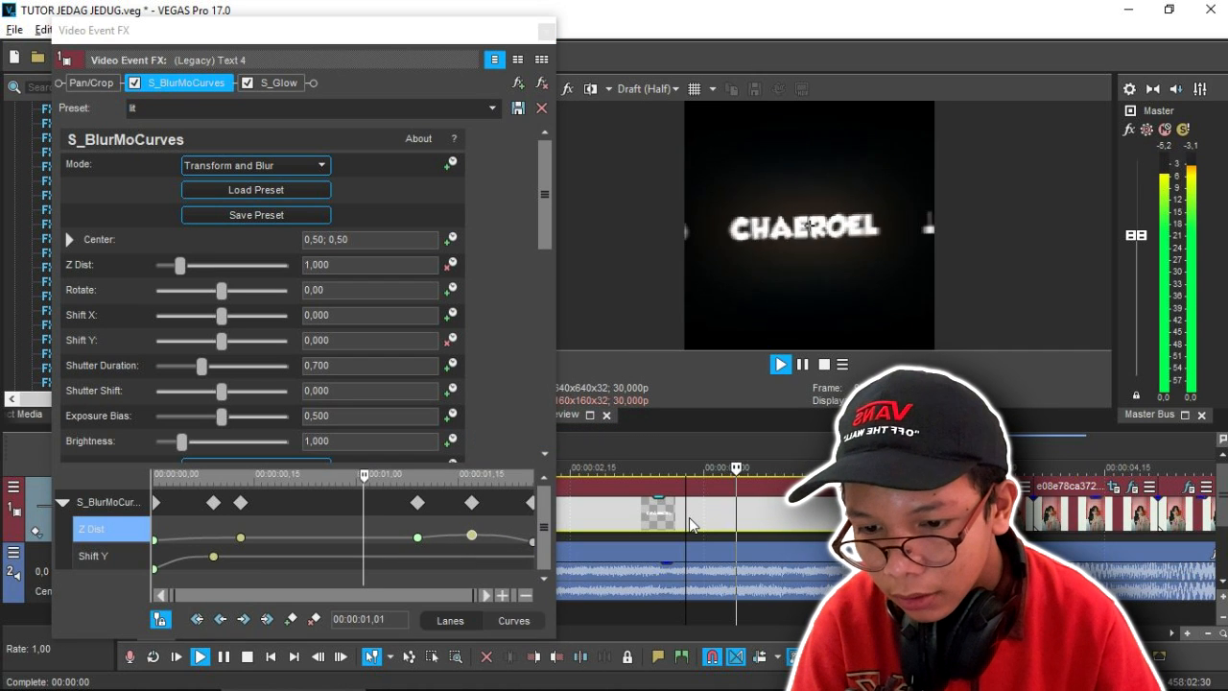
key(space)
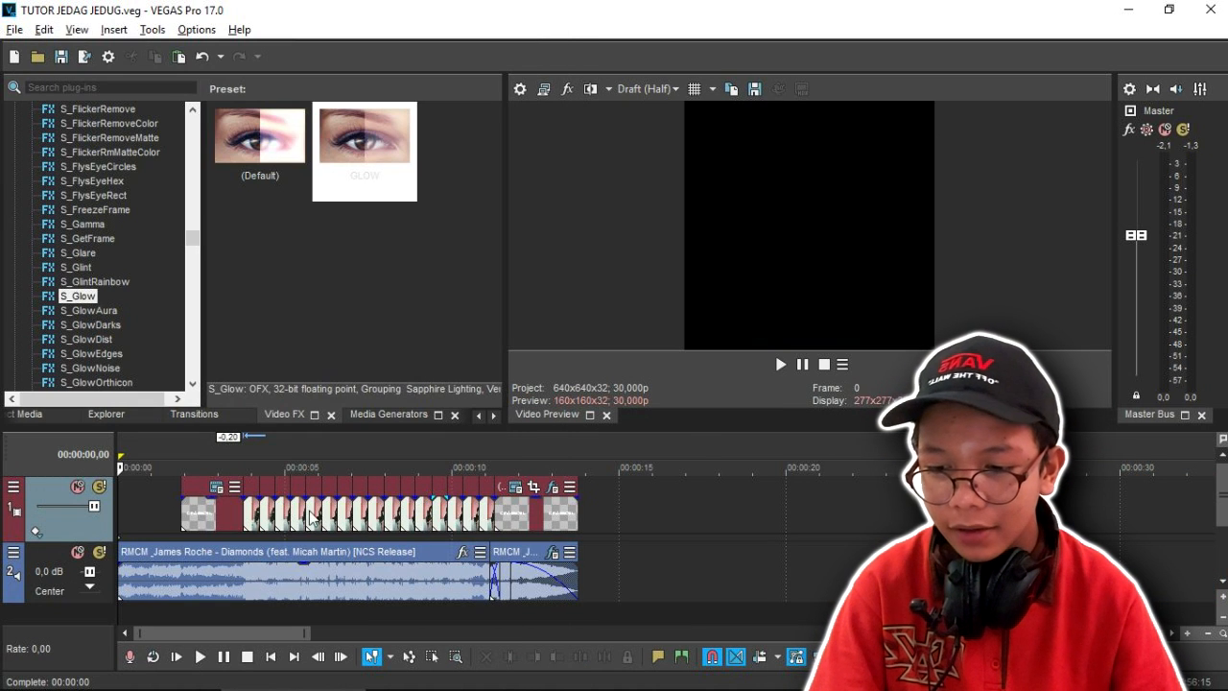
- Play the edit from the start through the opening title and the zoomed video pieces
click(220, 514)
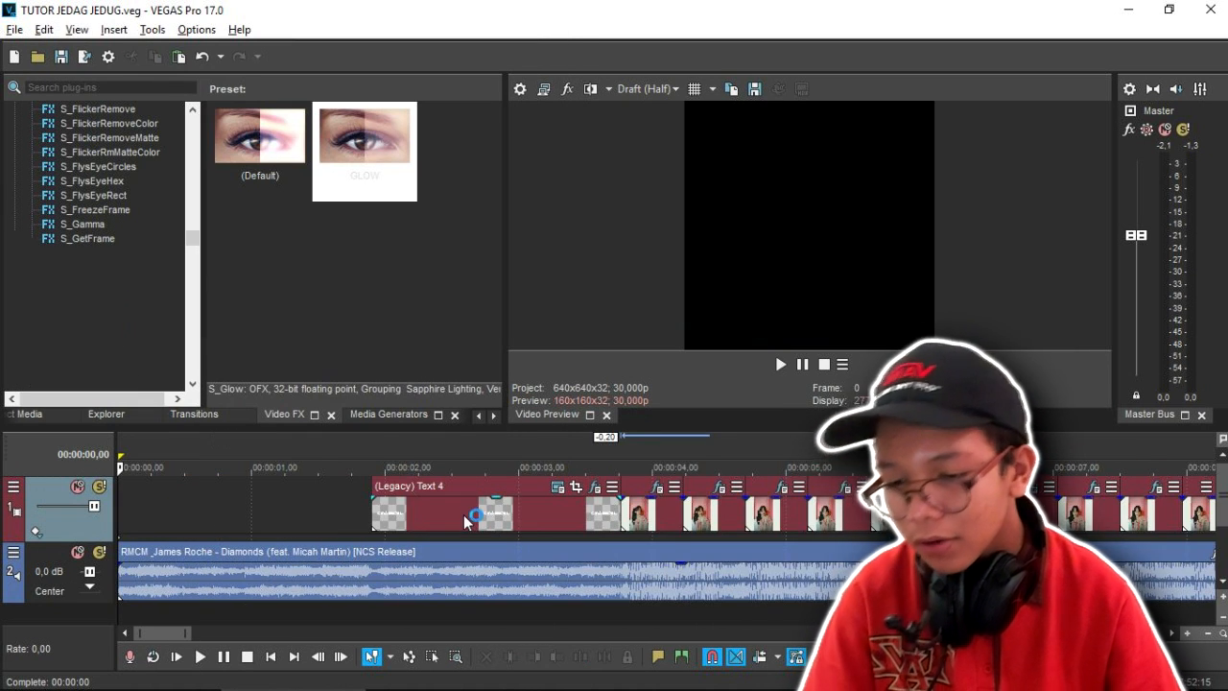
key(space)
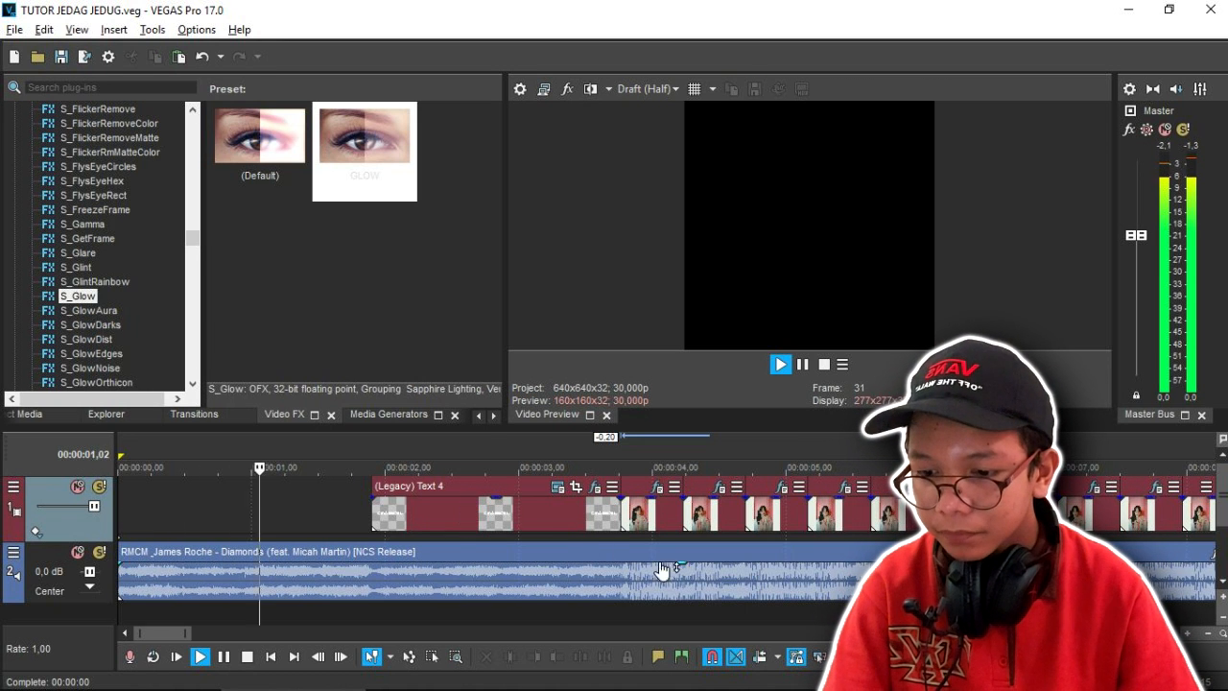
scroll(658, 596, down, 1)
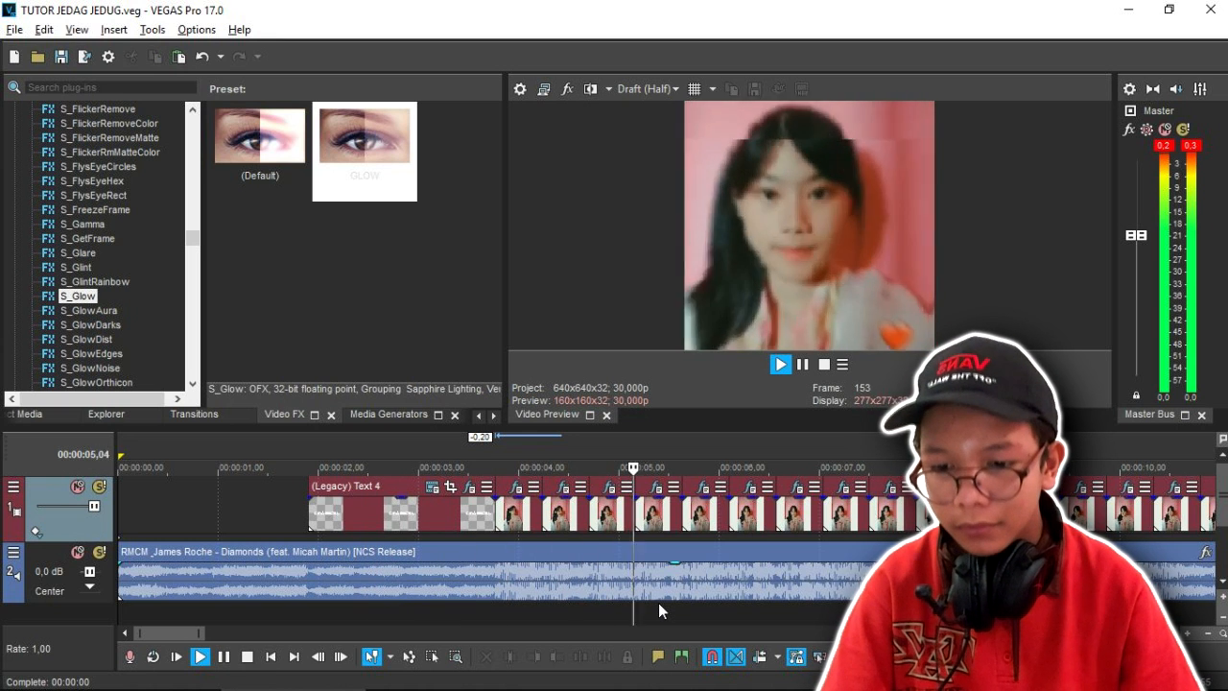
scroll(658, 603, down, 1)
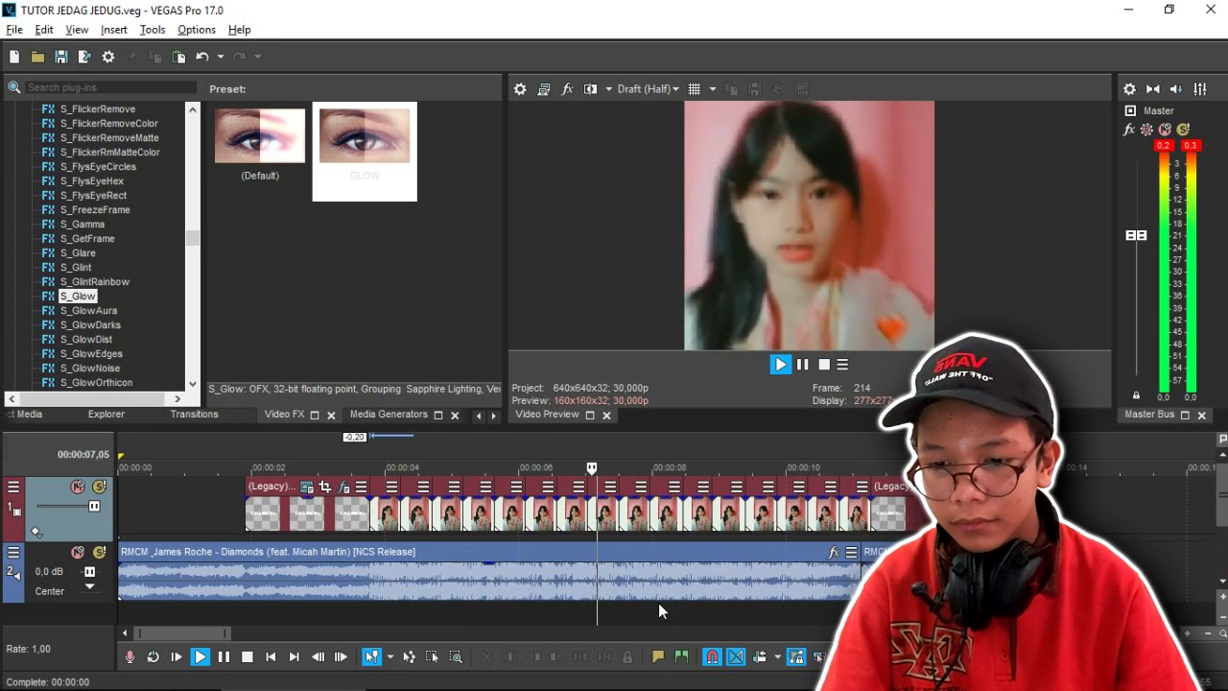
key(space)
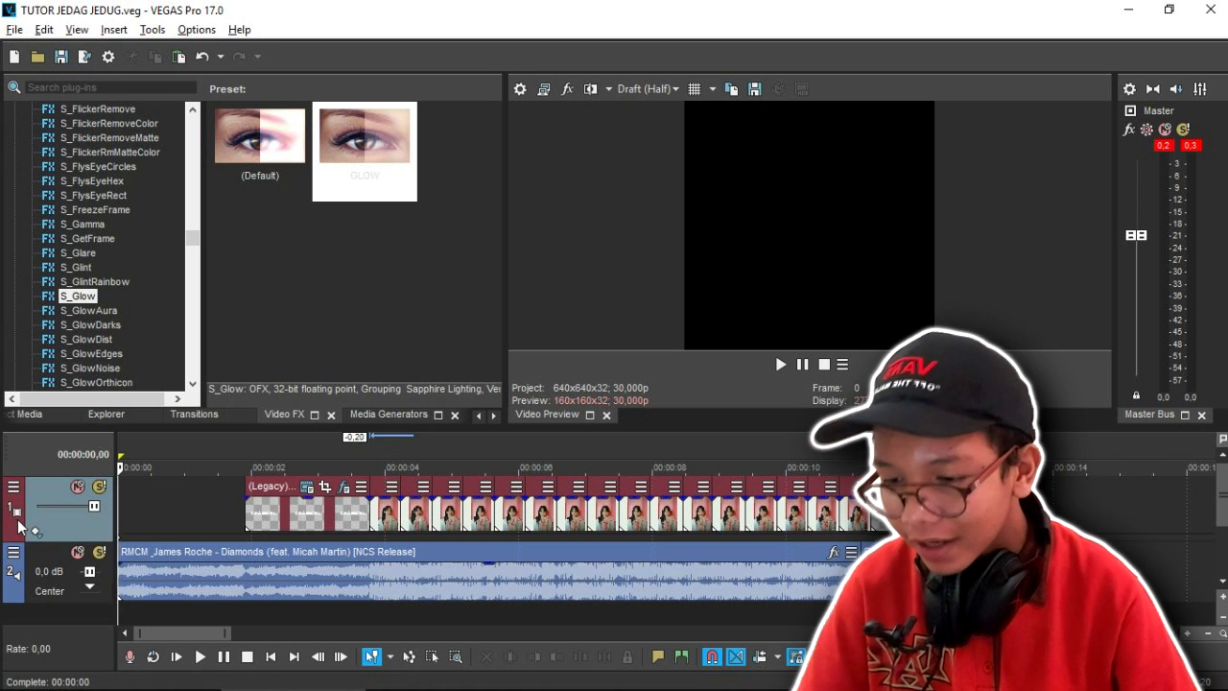
- Insert a video track above the clips and place a white Solid Color on it at the start of the first video piece
right_click(14, 525)
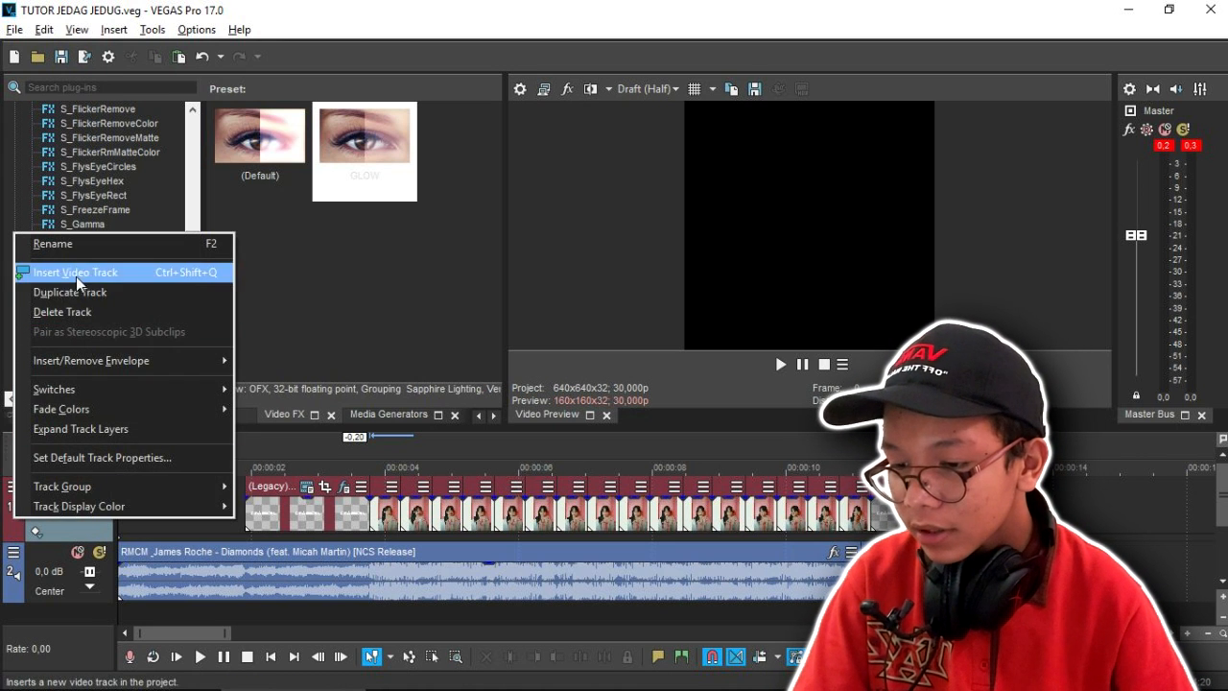
click(76, 277)
click(397, 416)
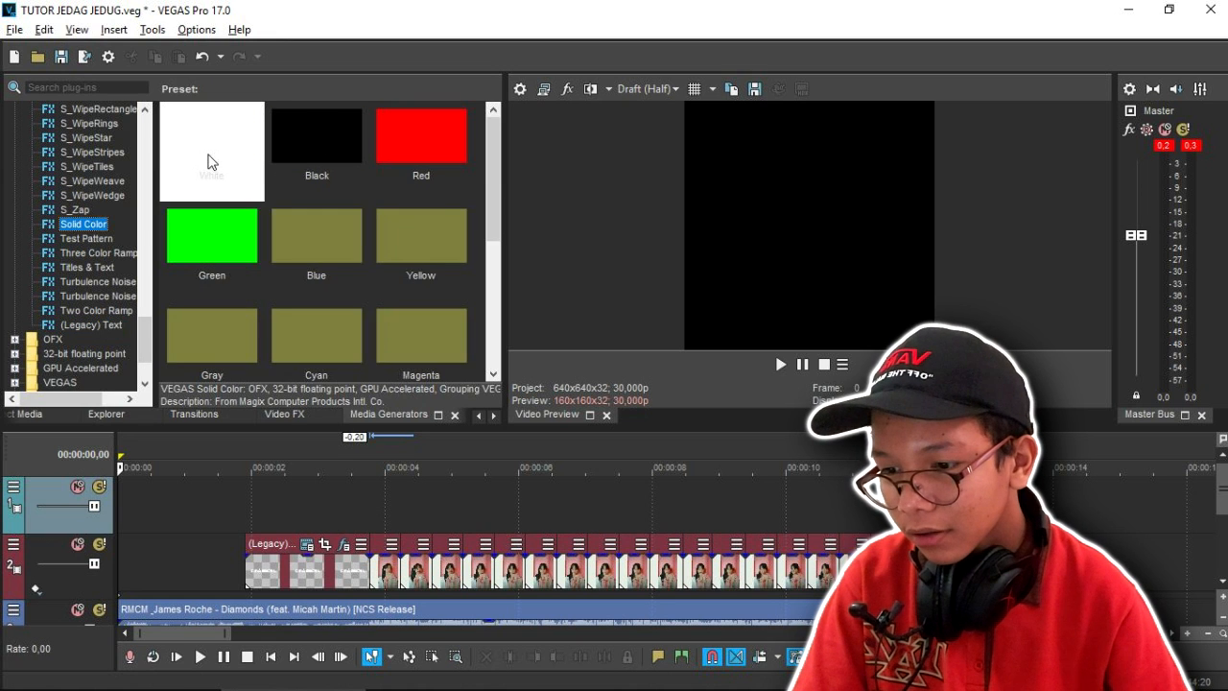
drag(216, 164, 348, 405)
drag(367, 510, 374, 508)
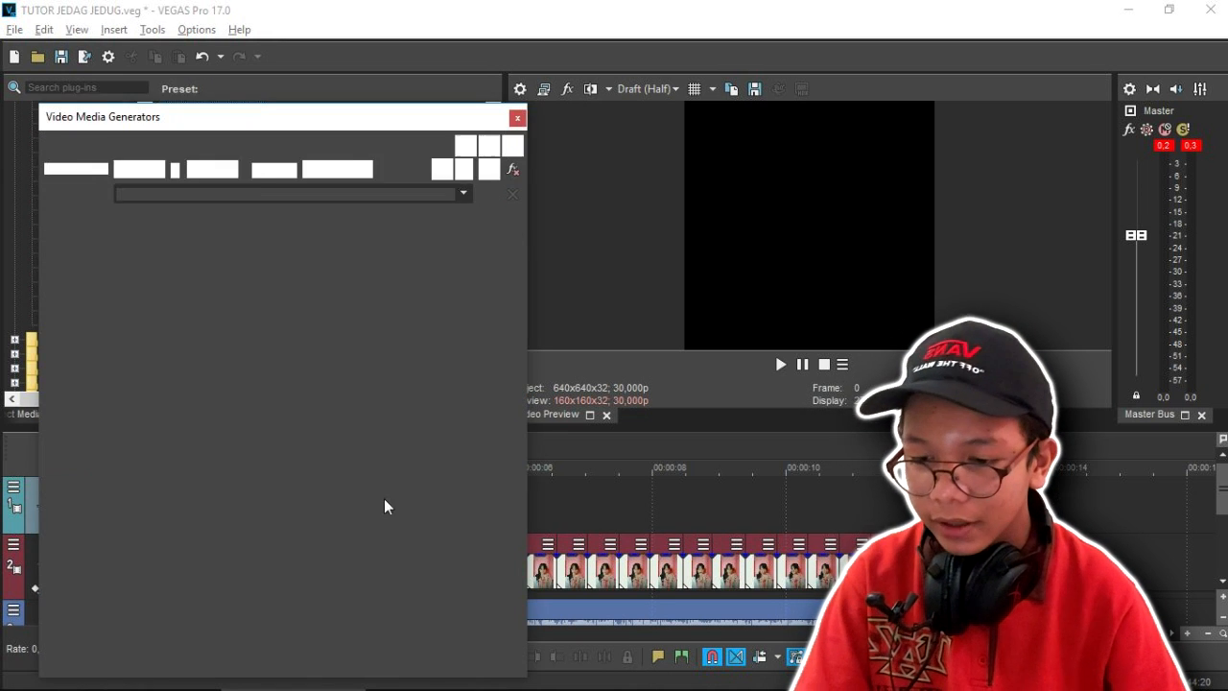
click(517, 119)
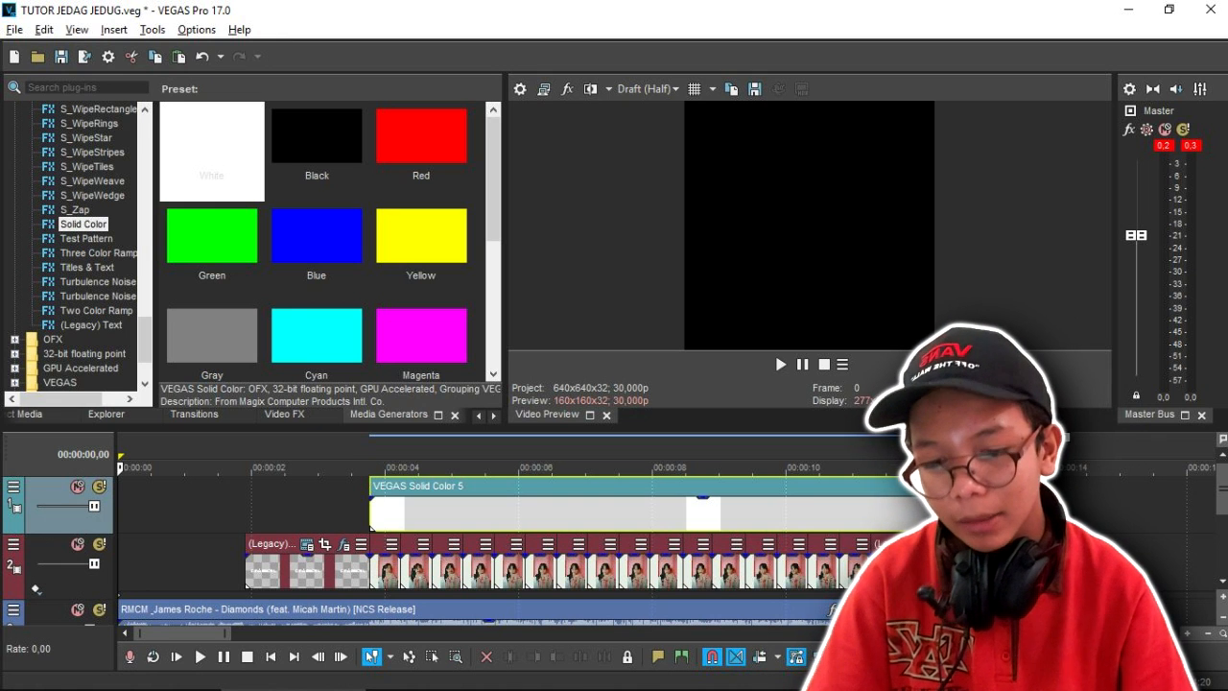
- Trim the white solid to the exact length of the first video piece
drag(1038, 508, 392, 508)
click(381, 508)
scroll(381, 507, up, 3)
drag(689, 512, 717, 511)
- Lower the white solid's opacity and fade it out across its length, and play it over the first video piece
drag(714, 499, 656, 517)
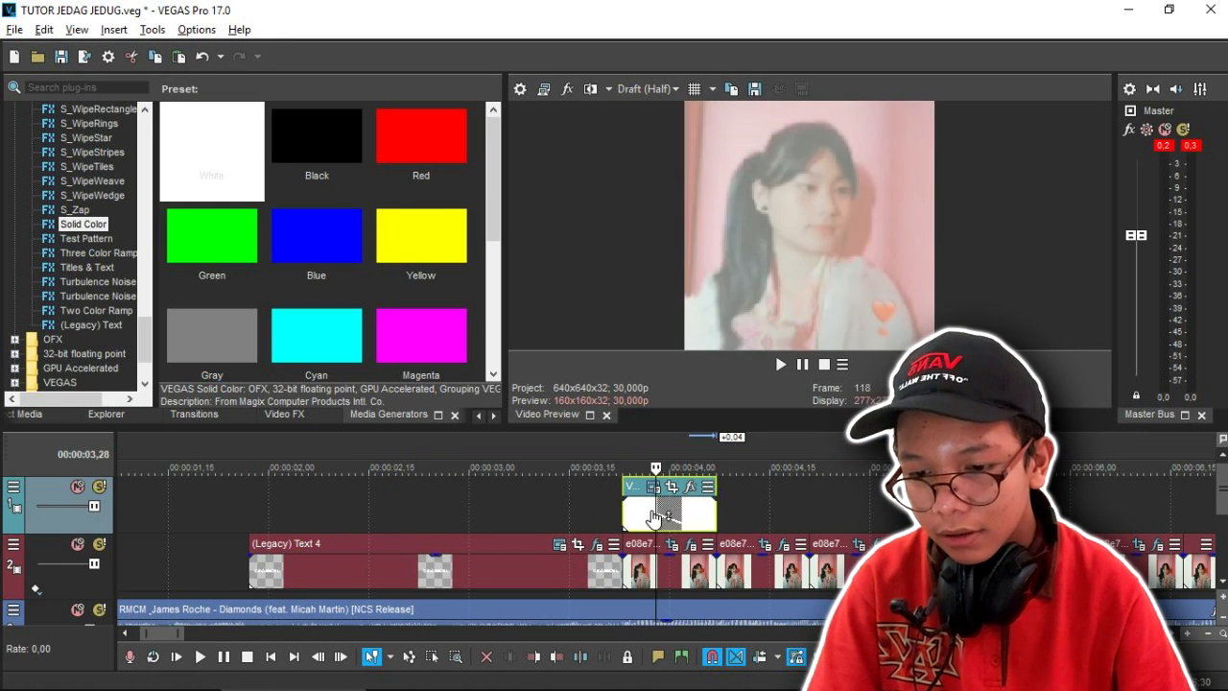
click(577, 511)
key(space)
key(space)
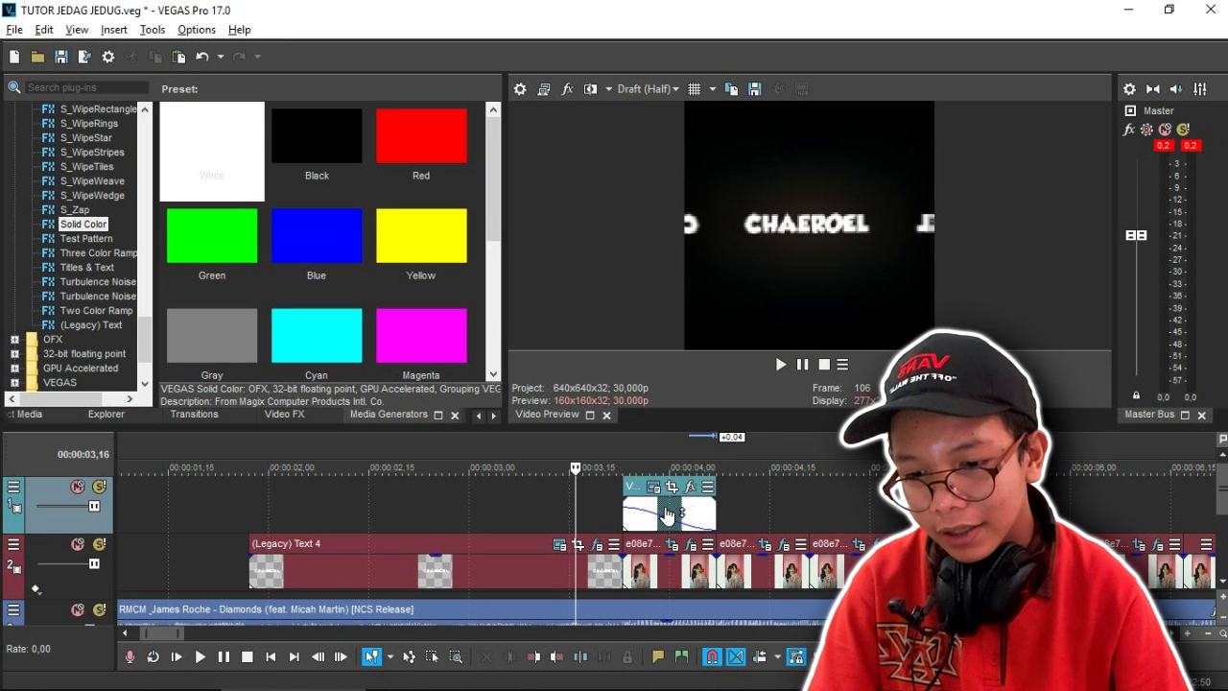
- Paste copies of the white flash back to back over the remaining video pieces, each as a new copy of the source media
click(716, 516)
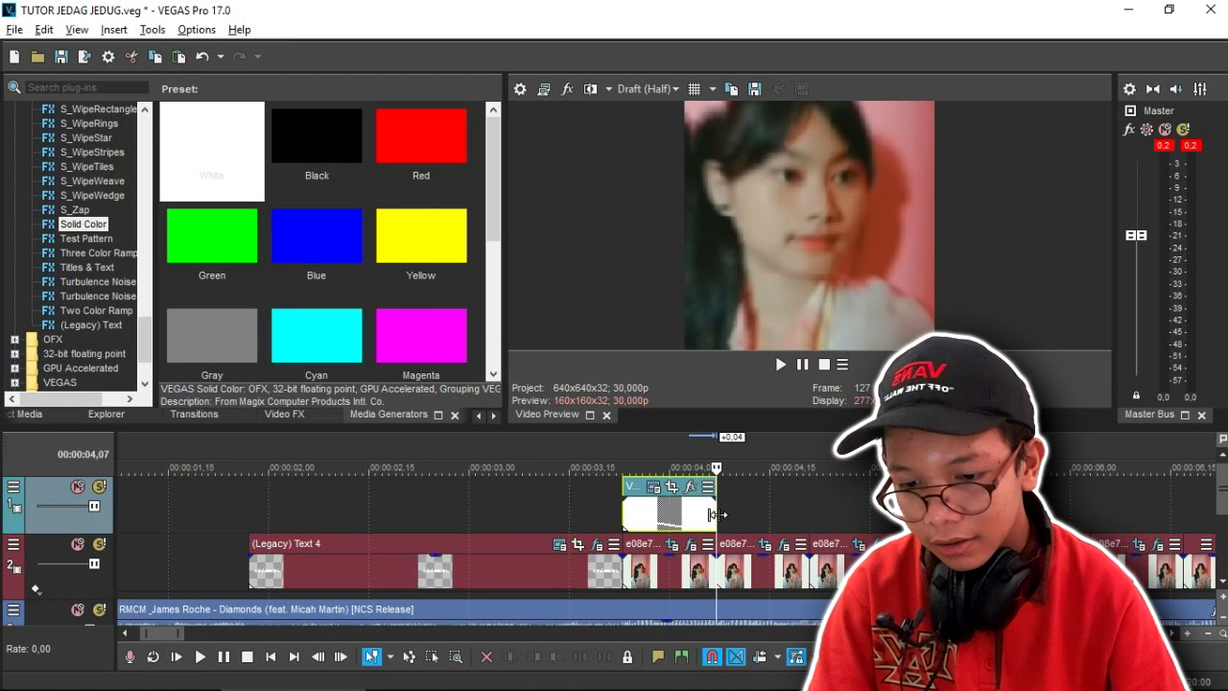
key(ctrl+c)
key(ctrl+v)
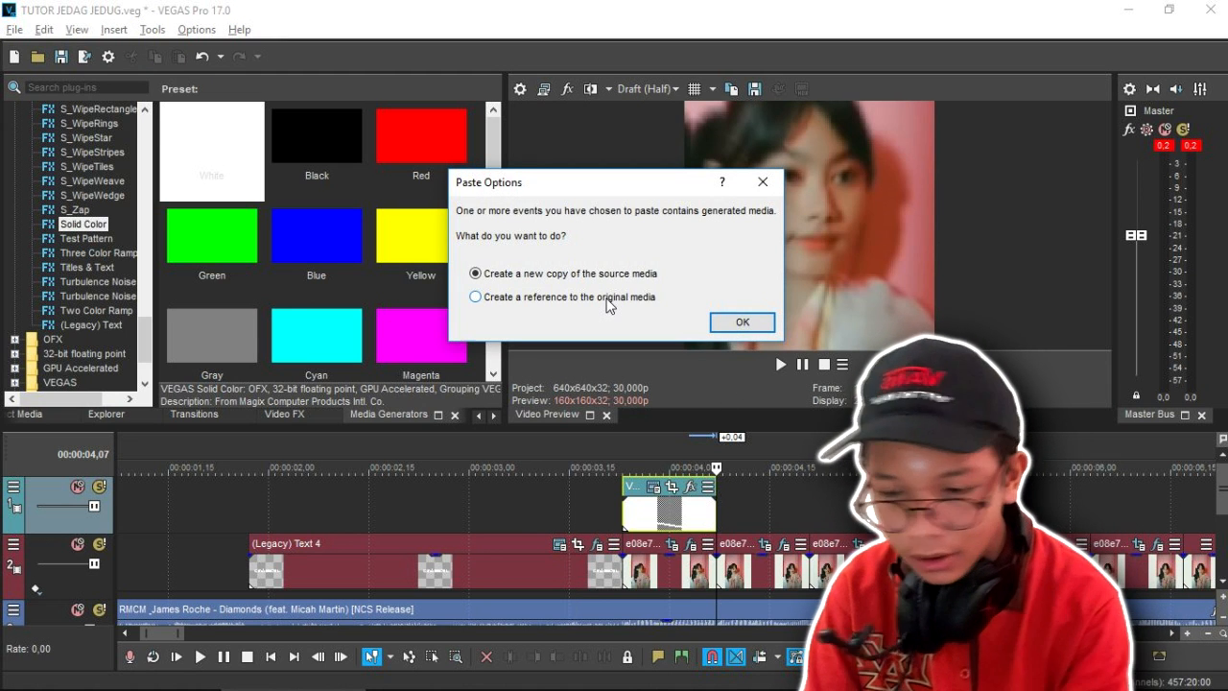
click(754, 323)
key(ctrl+v)
click(754, 324)
key(ctrl+v)
click(757, 325)
key(ctrl+v)
click(754, 328)
key(ctrl+v)
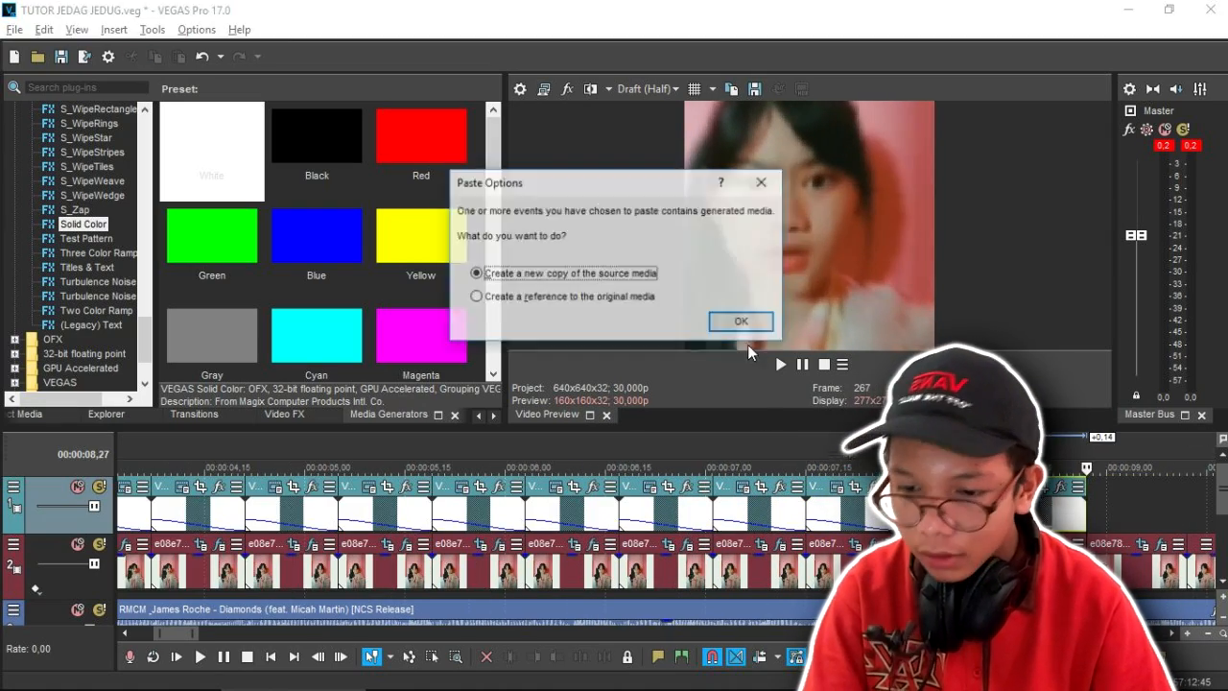
click(727, 326)
key(ctrl+v)
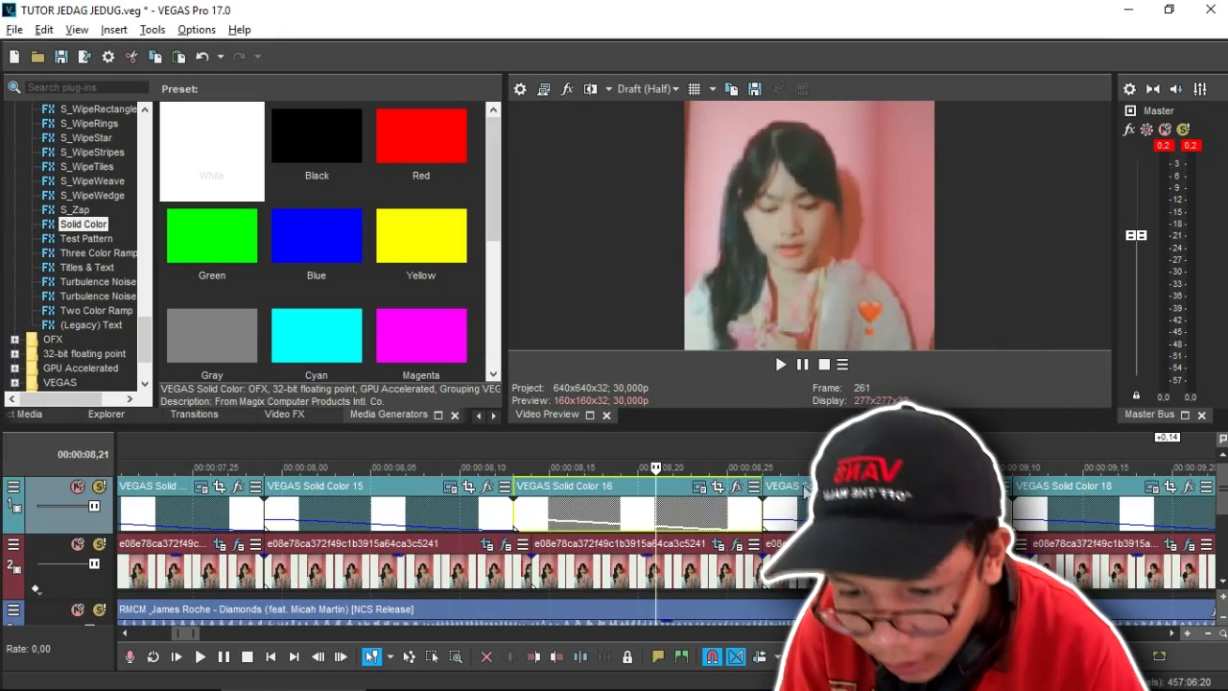
- Adjust the ends of the pasted white flashes in the second half so they match the cuts of the video pieces beneath
scroll(710, 509, down, 3)
scroll(710, 509, up, 3)
click(711, 503)
drag(711, 502, 445, 503)
scroll(711, 506, down, 1)
drag(1069, 505, 1077, 506)
drag(893, 500, 677, 504)
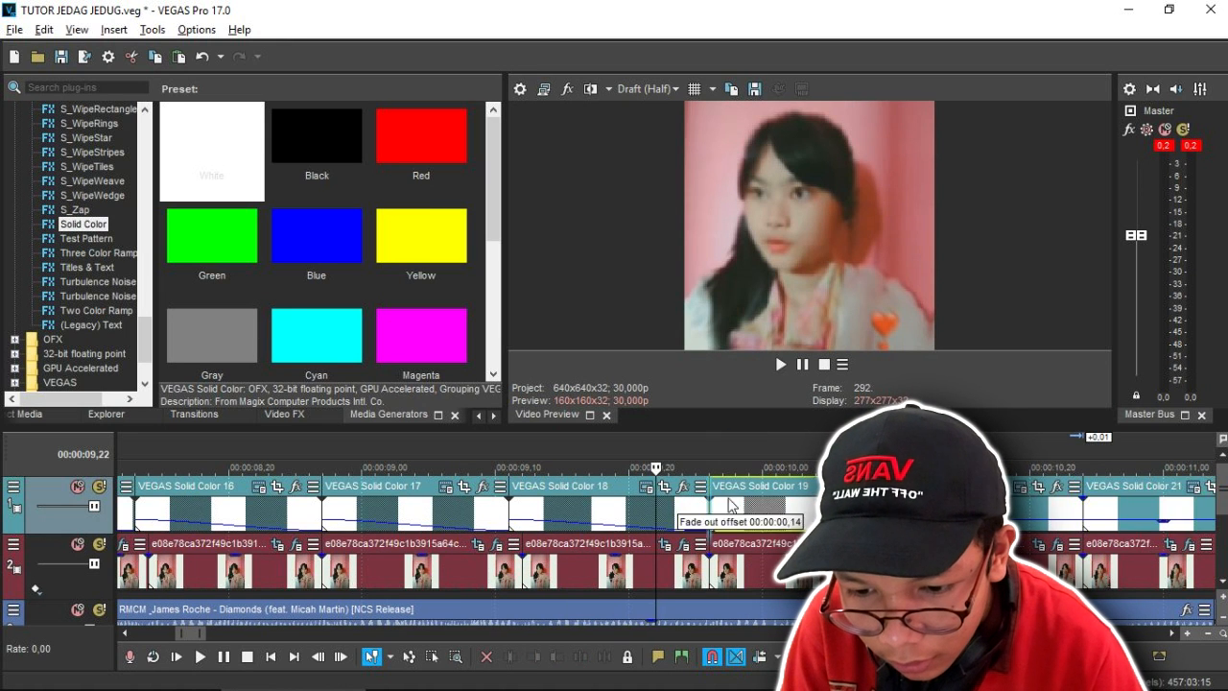
scroll(825, 504, down, 1)
click(931, 502)
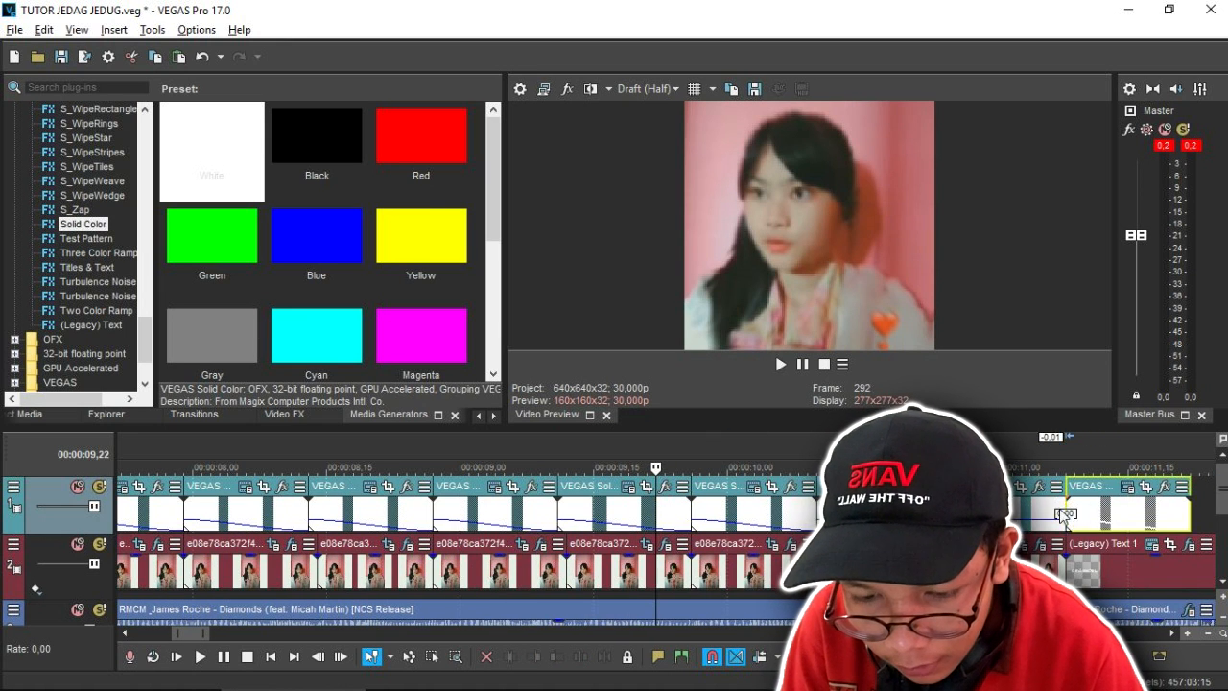
- End the last white flash at the closing title's start, delete the extra flash over the title, and save the project
click(1061, 512)
scroll(1061, 512, up, 3)
drag(659, 510, 692, 509)
drag(654, 501, 159, 509)
drag(691, 510, 649, 510)
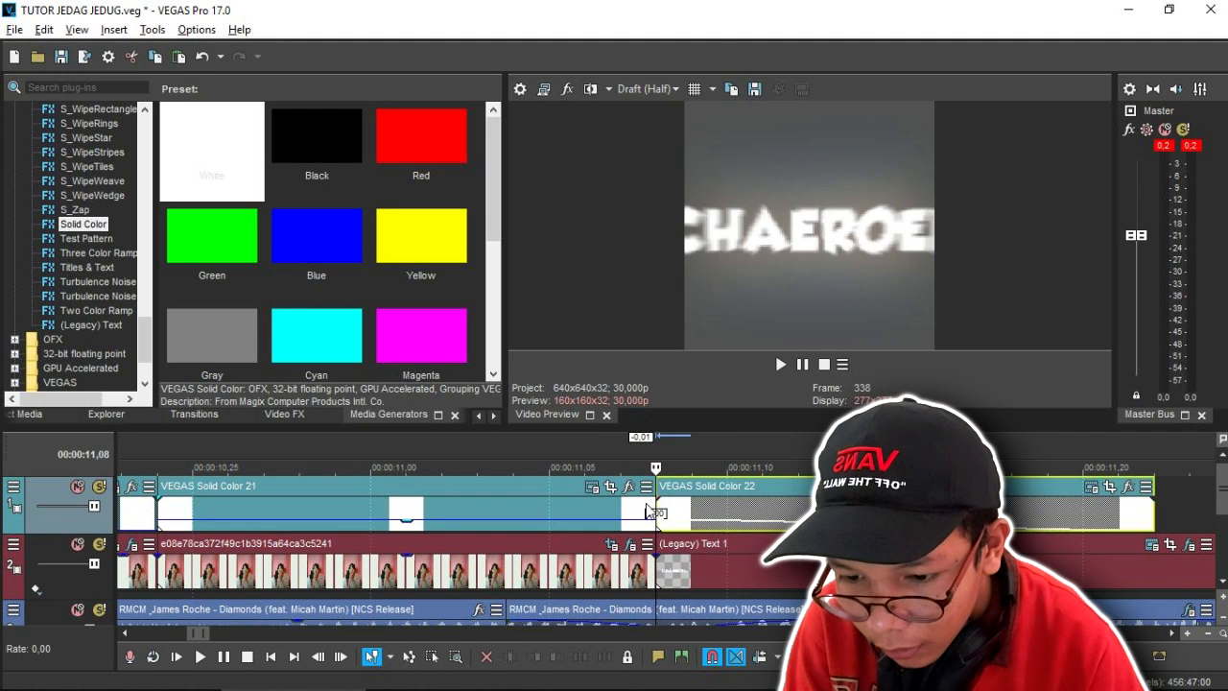
right_click(720, 511)
click(752, 339)
scroll(866, 495, down, 3)
key(ctrl+s)
scroll(866, 495, down, 1)
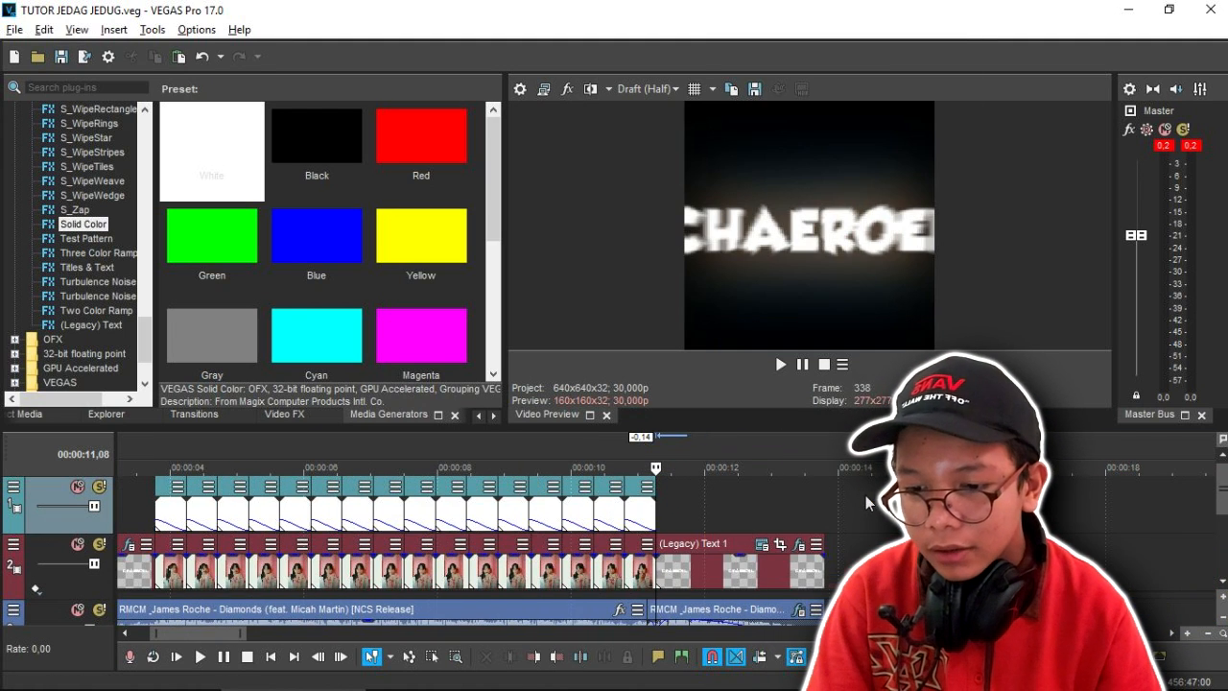
- Solo the white flash track and play the start of the first flash to check it
click(154, 498)
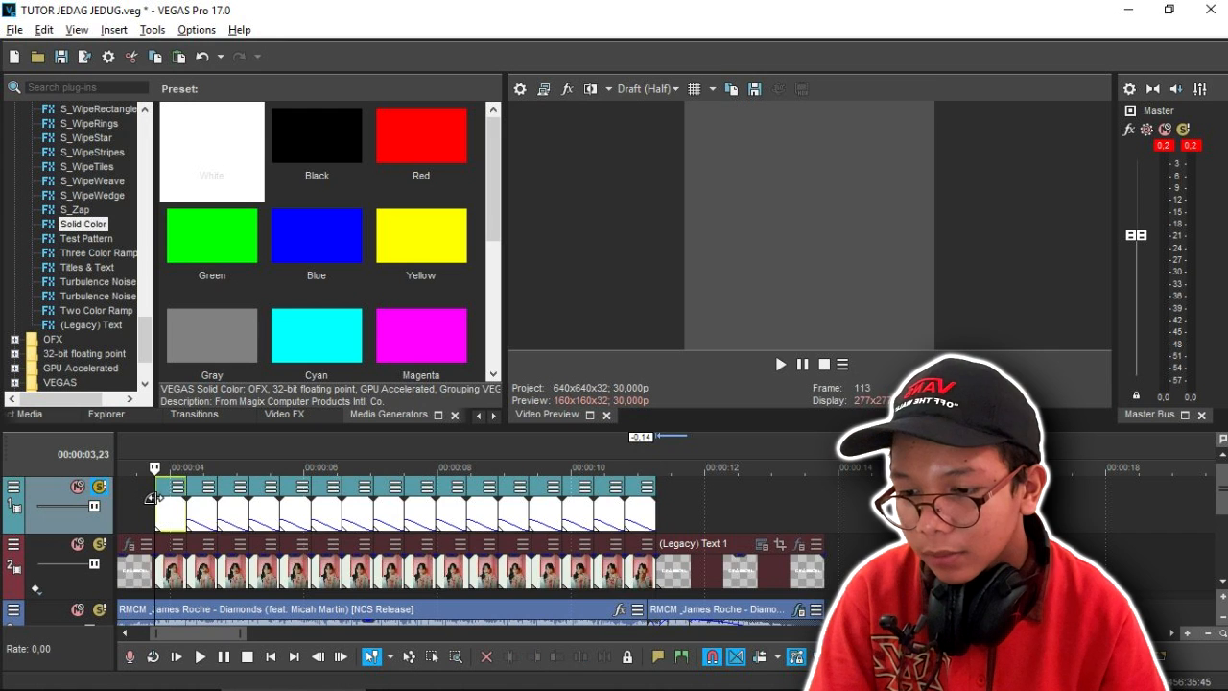
scroll(416, 515, up, 3)
key(ctrl+s)
click(619, 509)
scroll(619, 509, up, 3)
key(space)
click(73, 611)
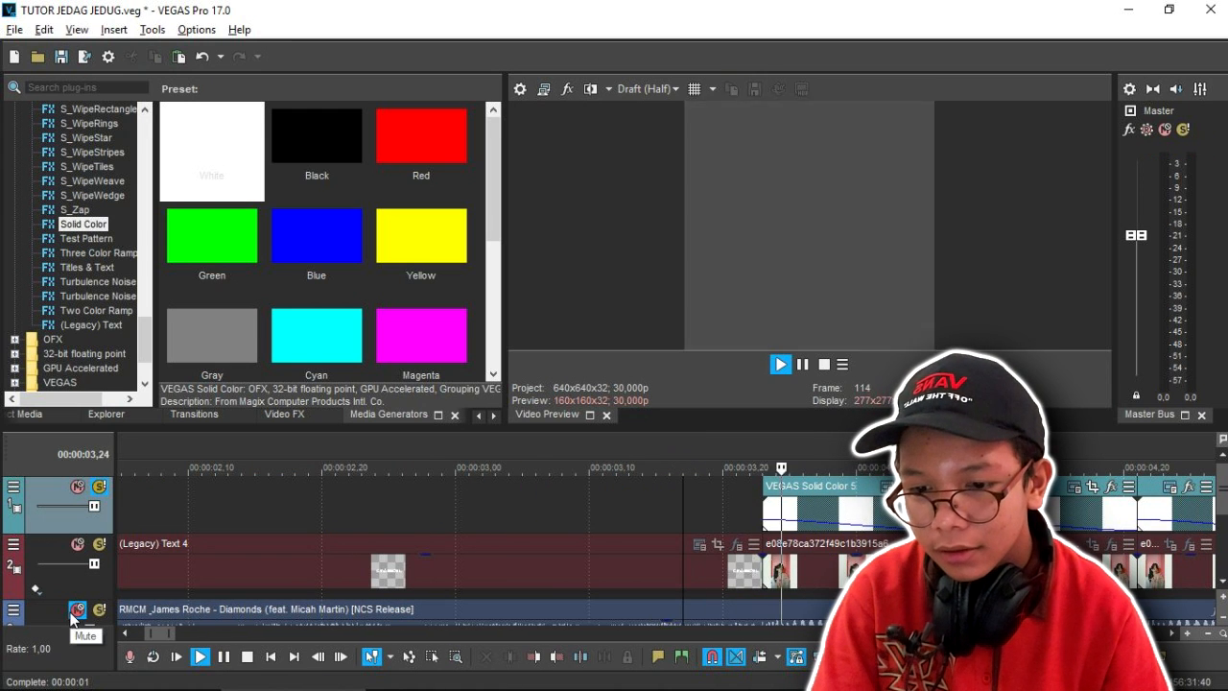
key(space)
- Play the whole edit from the beginning with the white flashes on all video pieces
scroll(408, 512, down, 5)
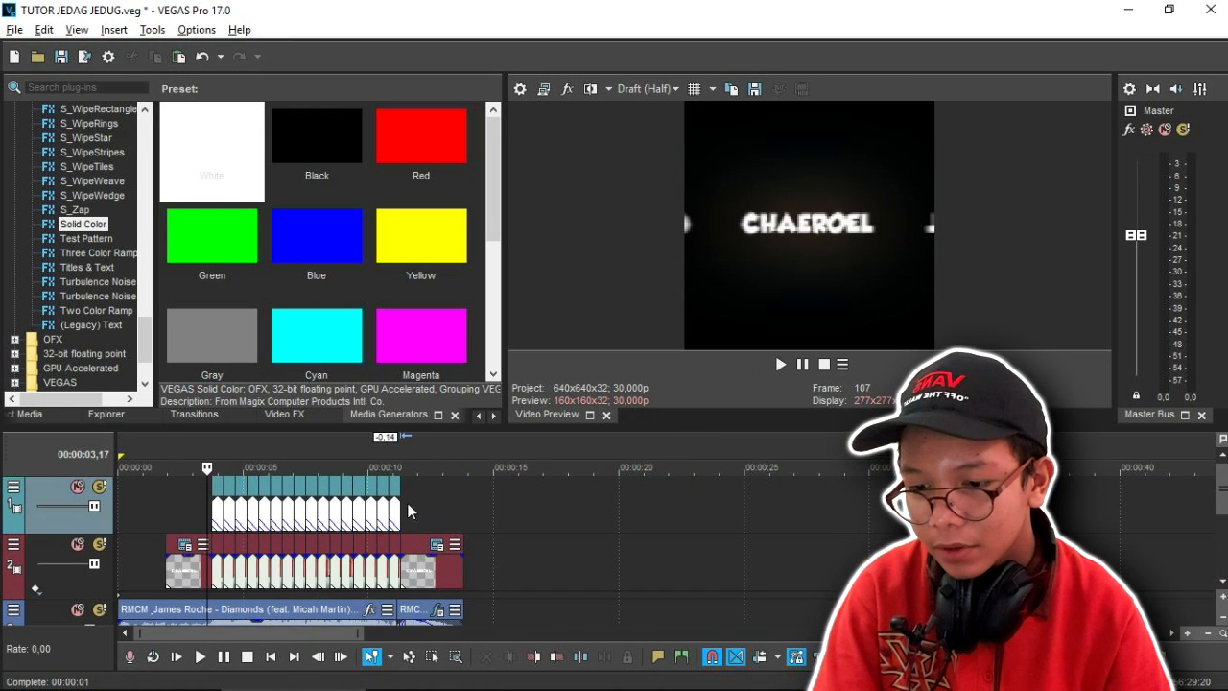
click(121, 524)
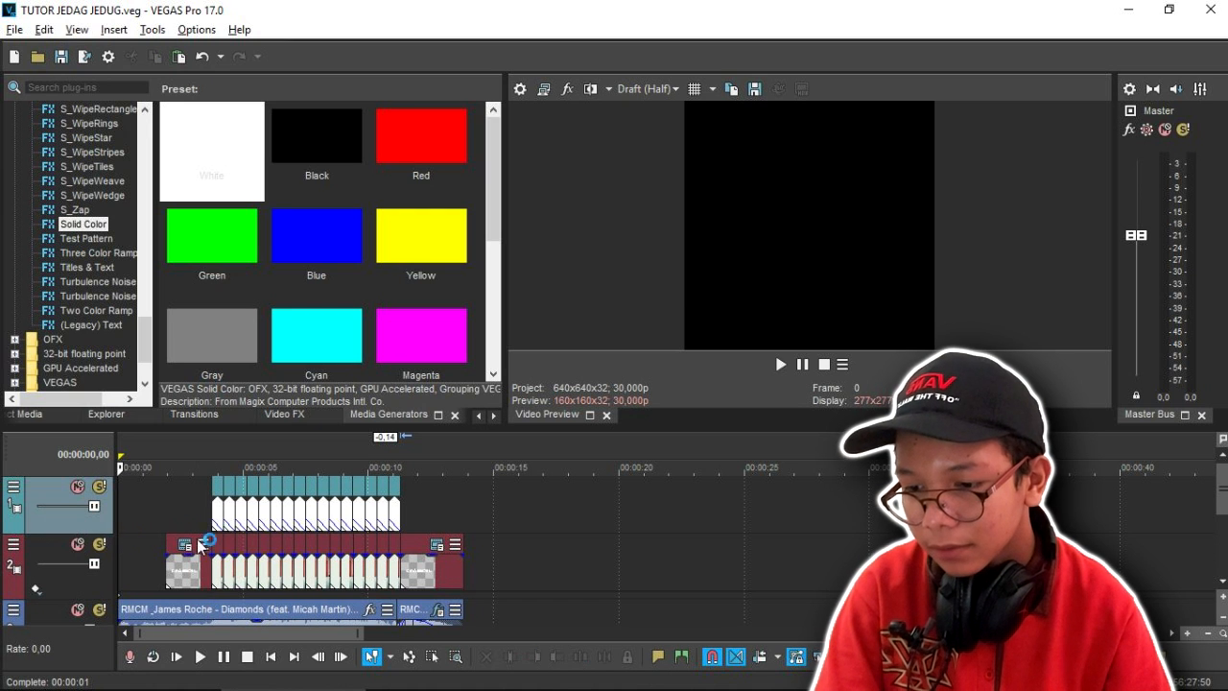
key(space)
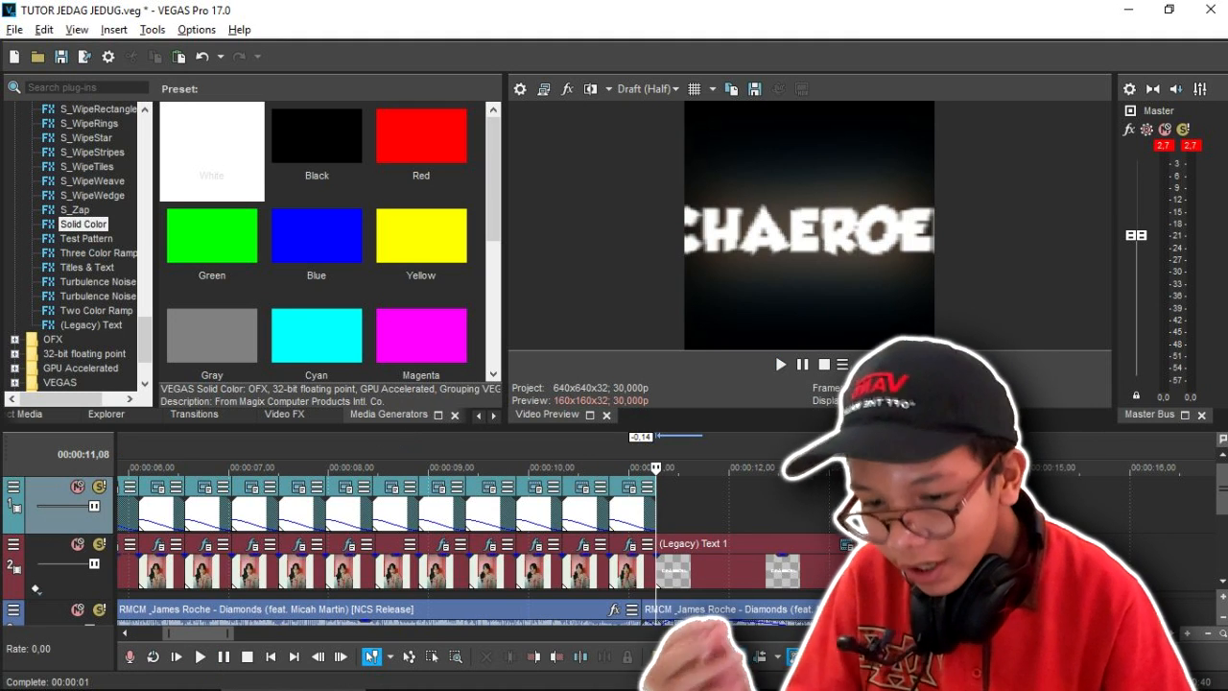
- Move the closing title's second Z Dist keyframe in S_BlurMoCurves to 00:00:00,18, save the project, and play the title
click(882, 545)
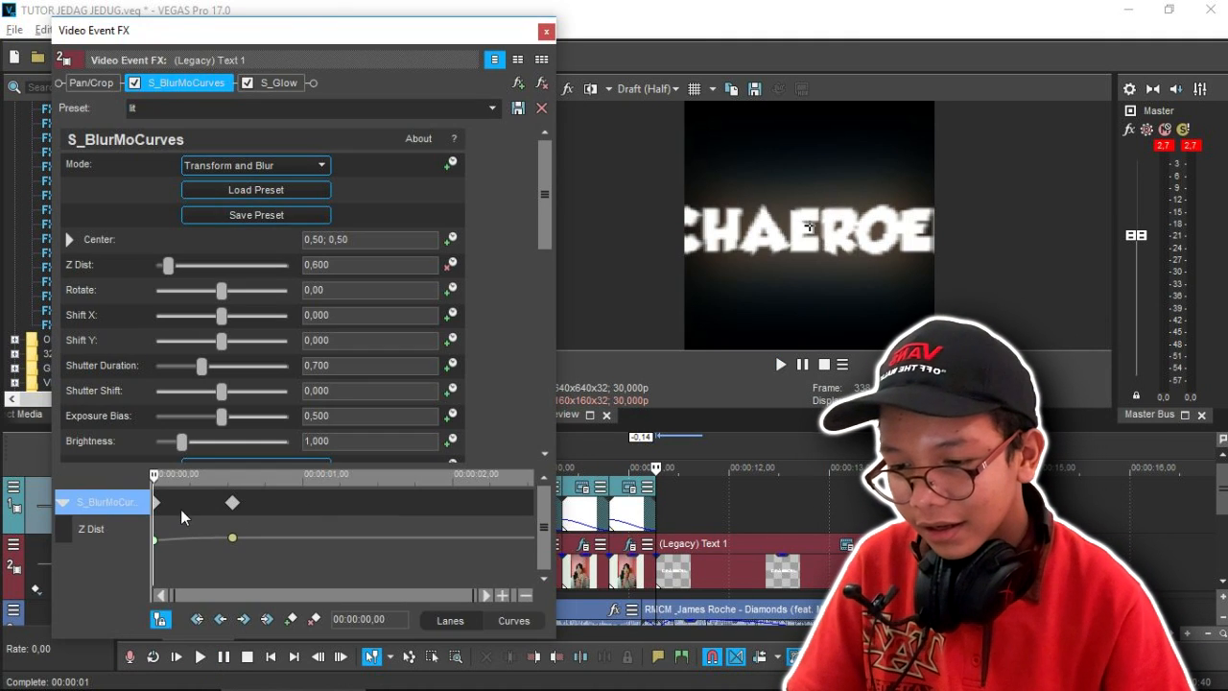
click(225, 539)
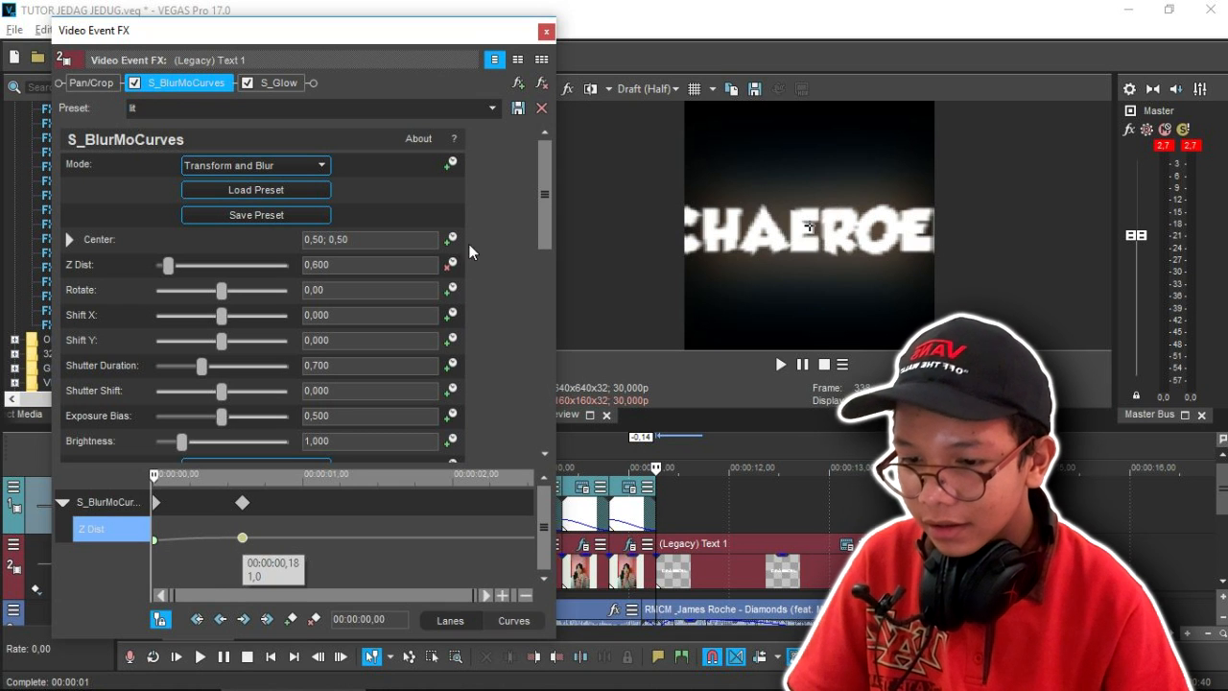
click(546, 32)
key(ctrl+s)
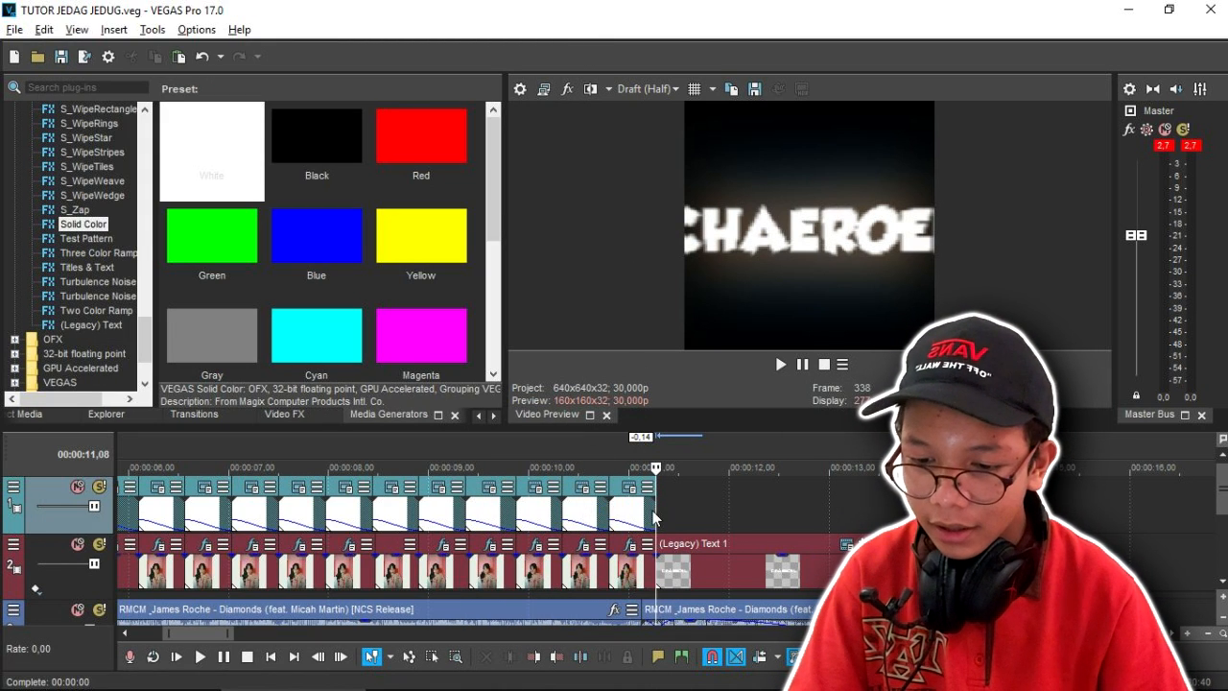
key(space)
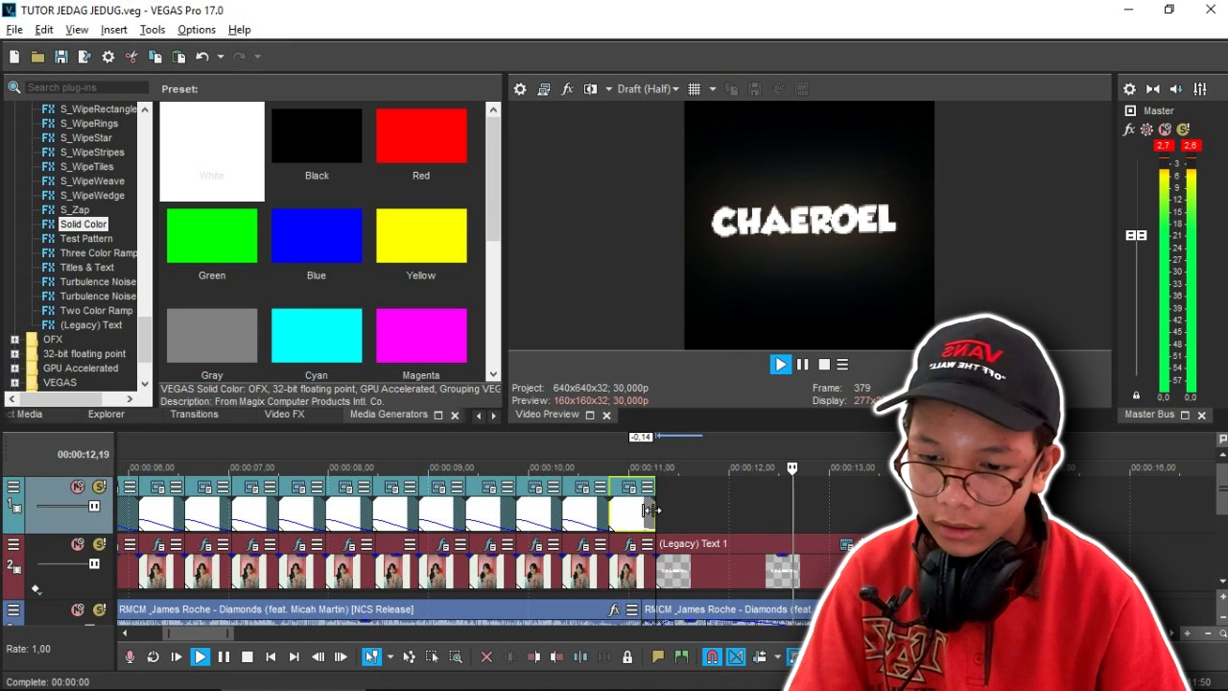
key(space)
- Add a fade-out over the second half of the closing title and play it
click(36, 589)
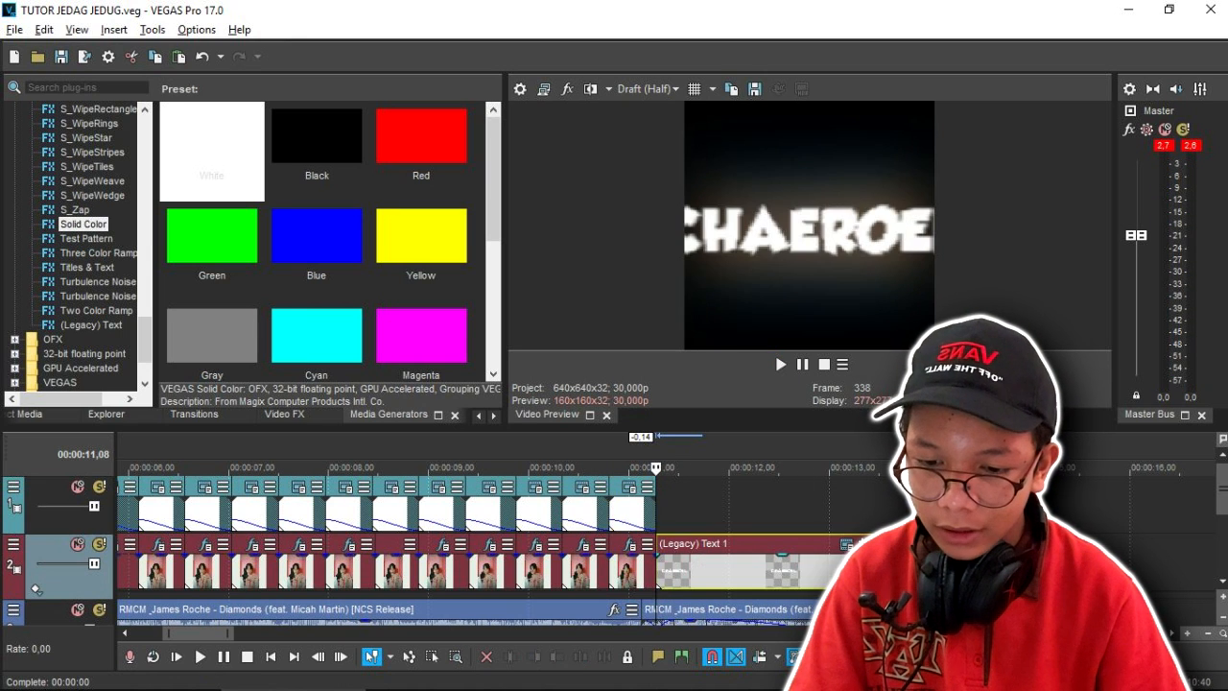
key(space)
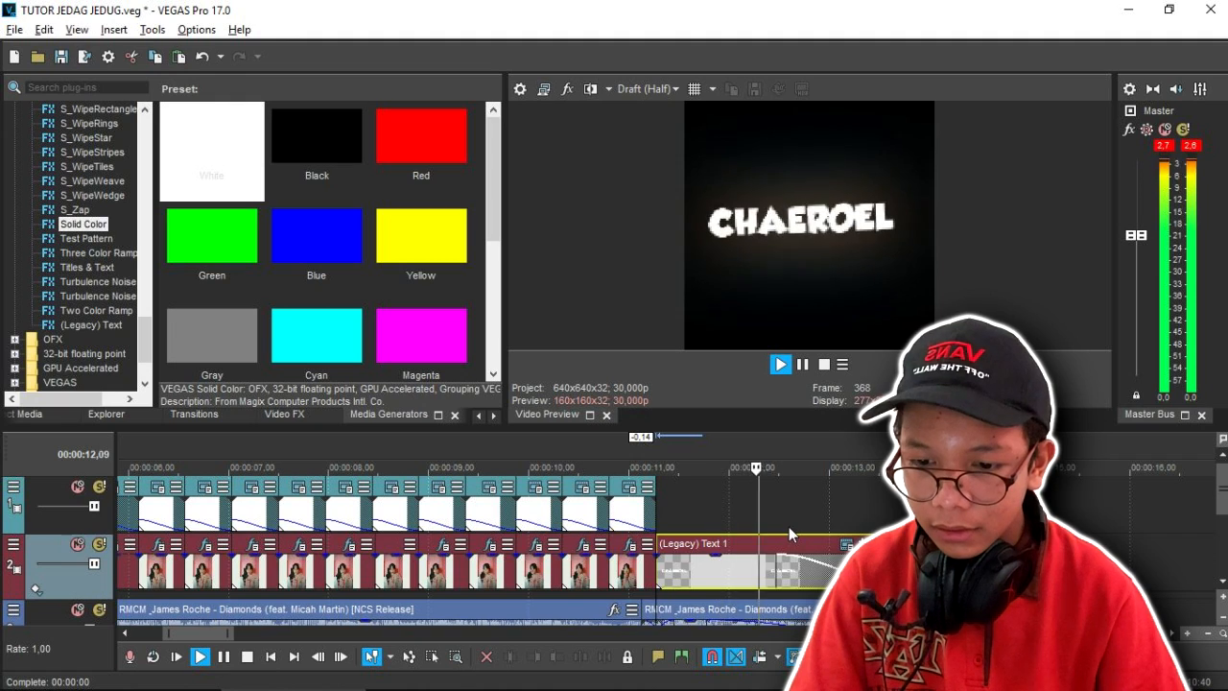
key(space)
scroll(789, 527, down, 3)
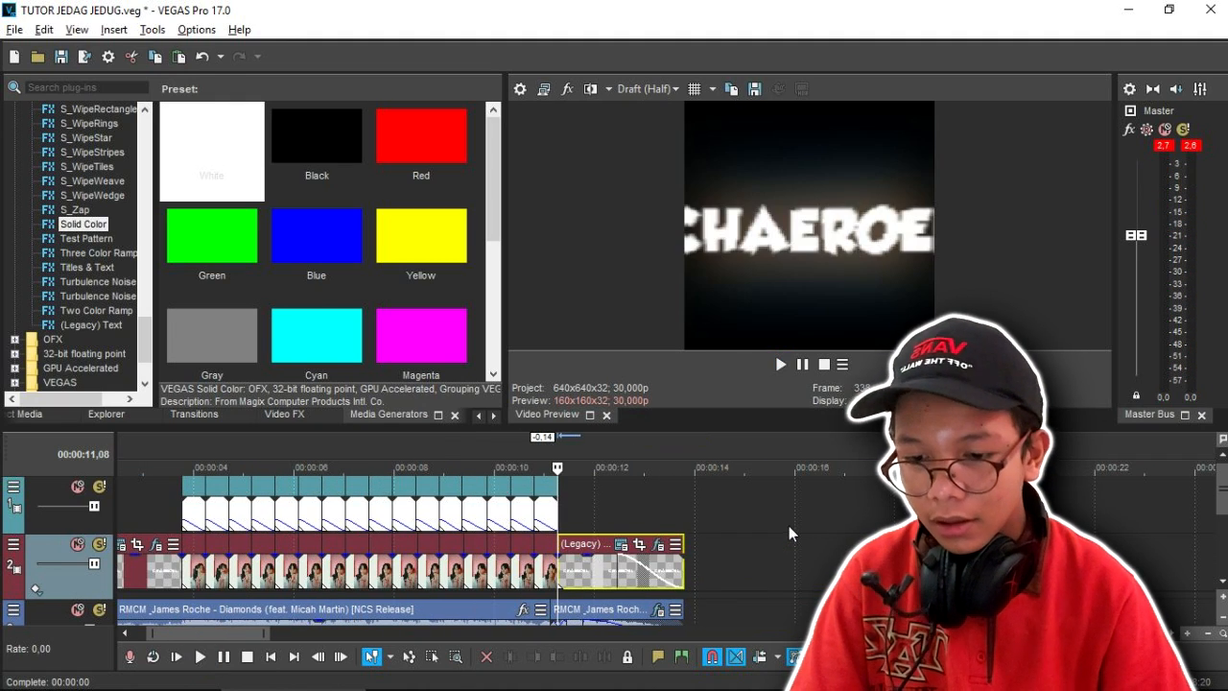